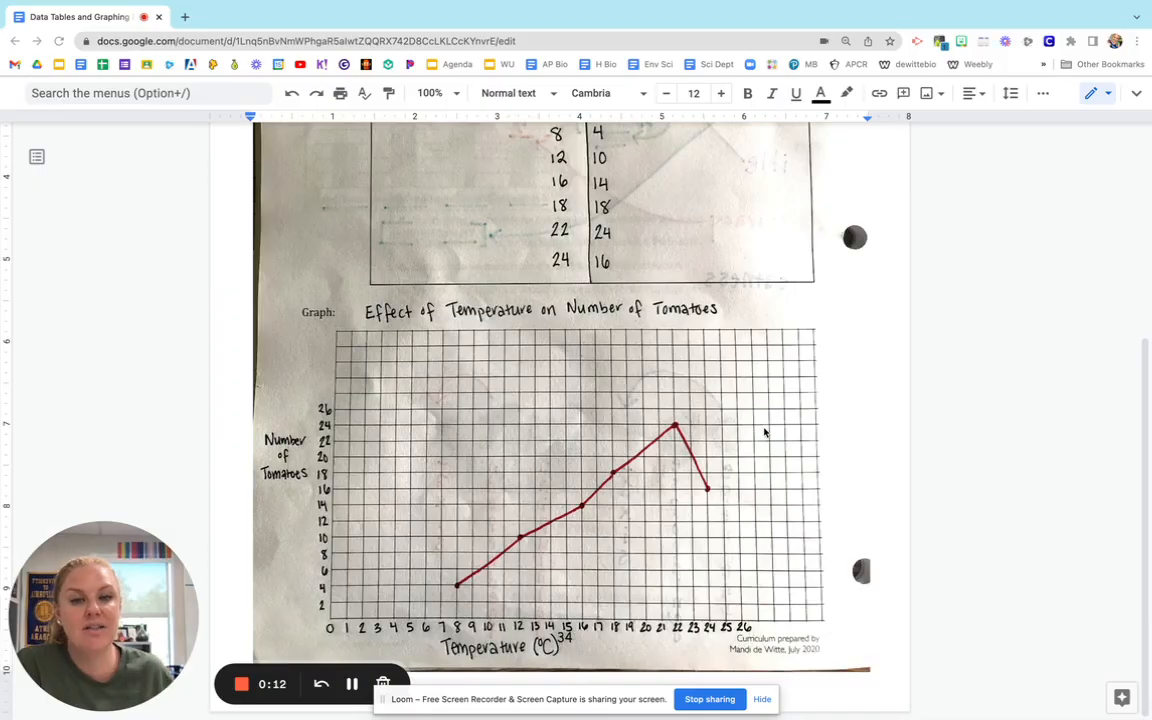
Return to the top of the graphing worksheet and exit full screen to show it beside the blank spreadsheet.
scroll(761, 428, "up", 2)
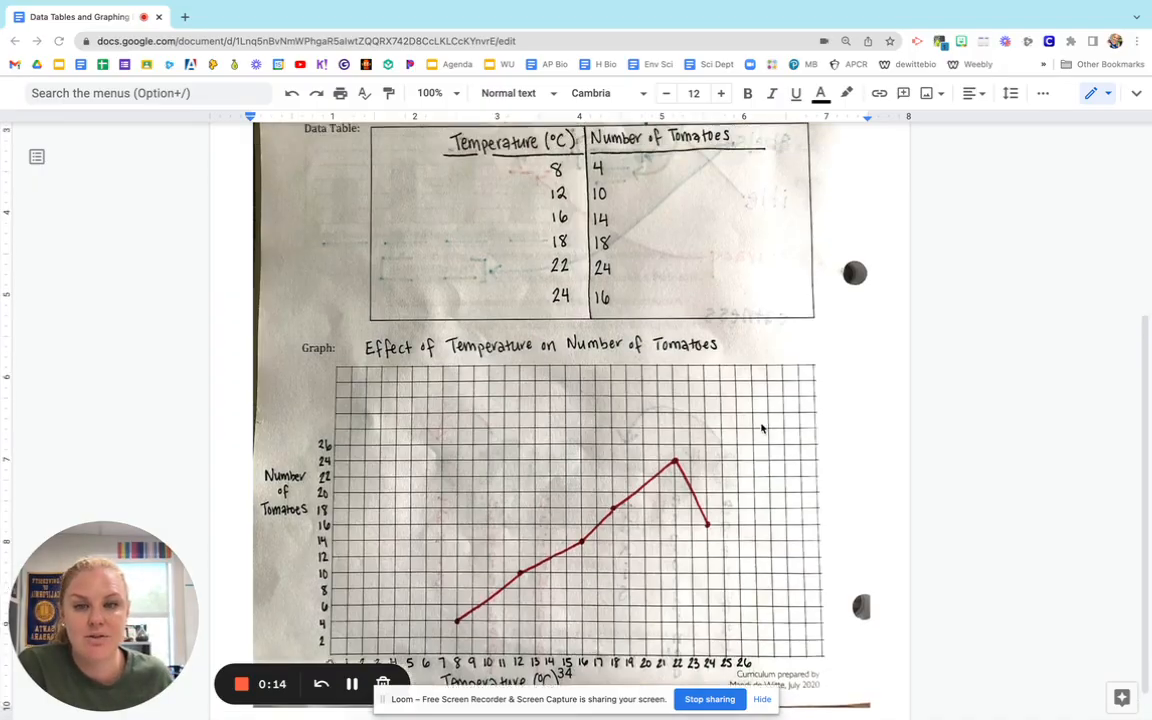
scroll(761, 428, "up", 4)
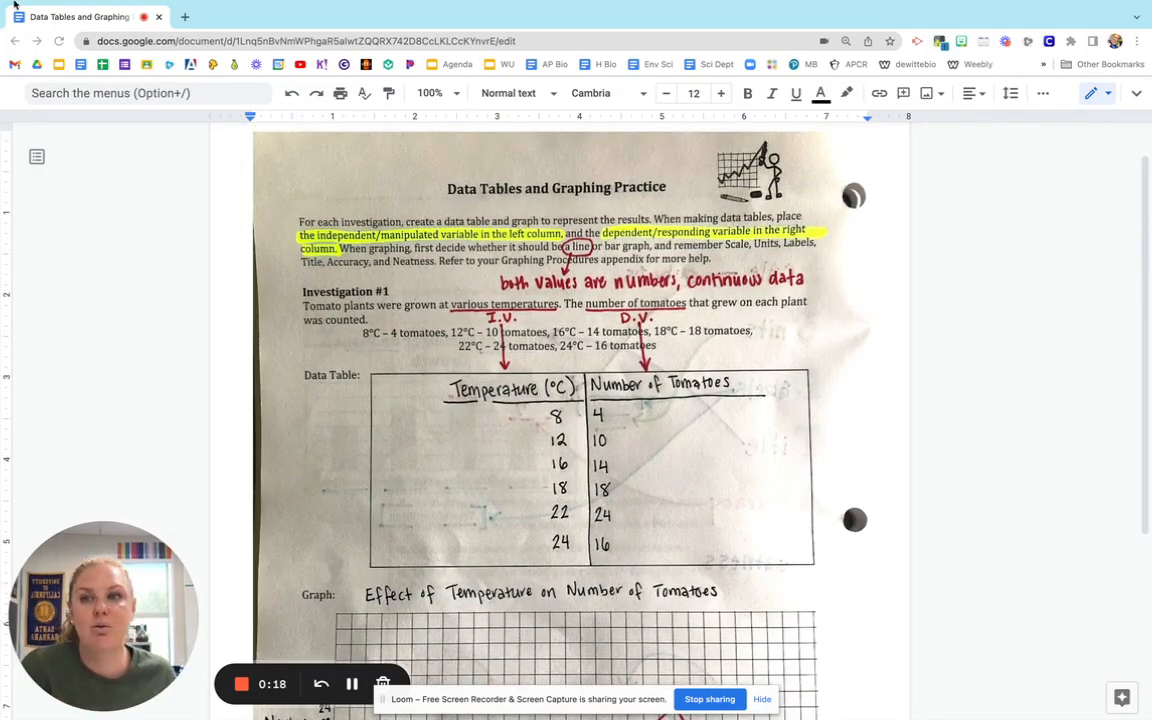
mouse_move(44, 8)
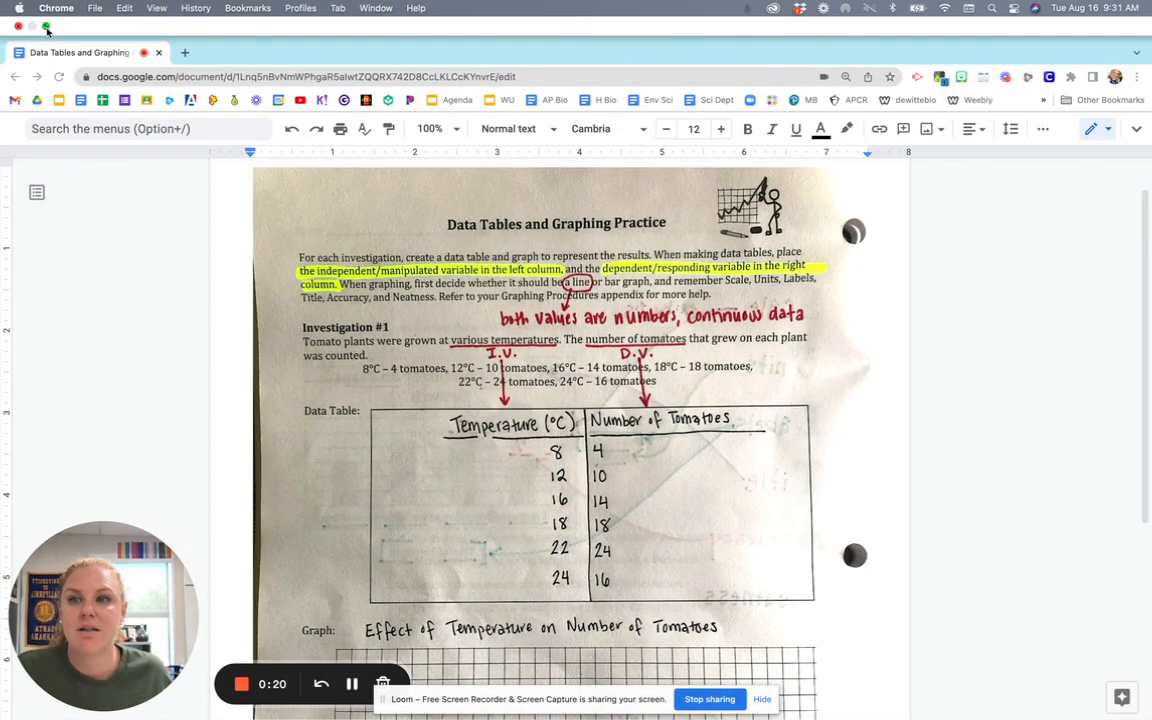
left_click(46, 30)
left_click(911, 313)
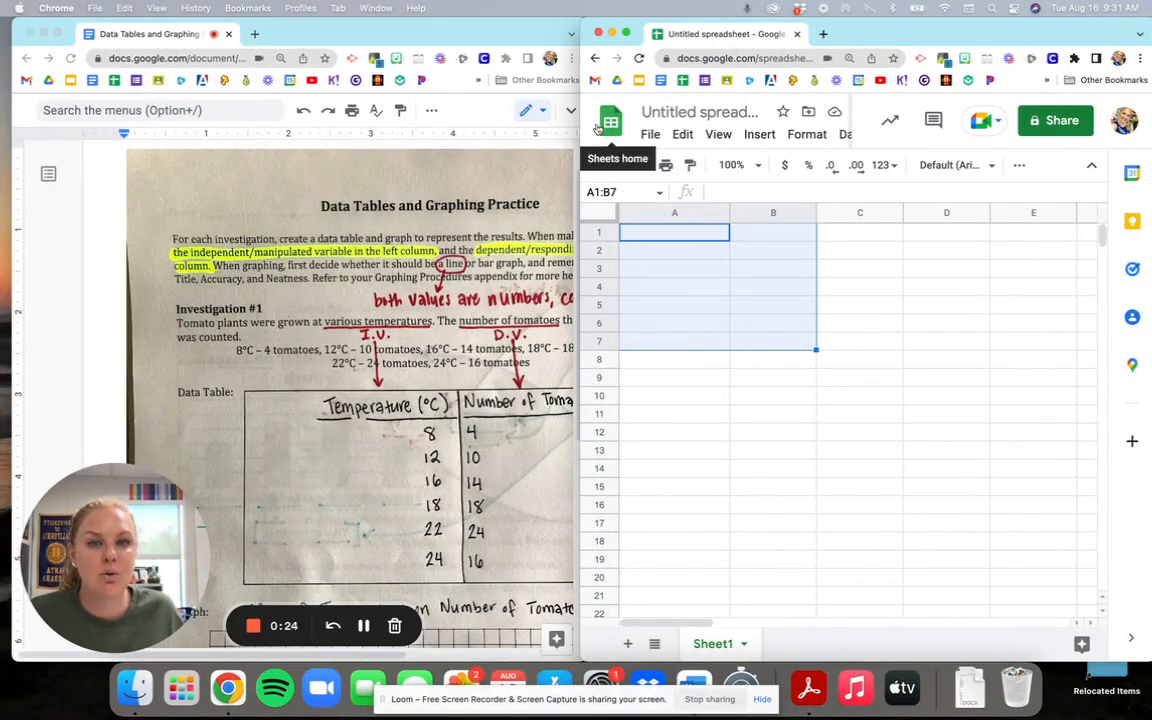
left_click(880, 326)
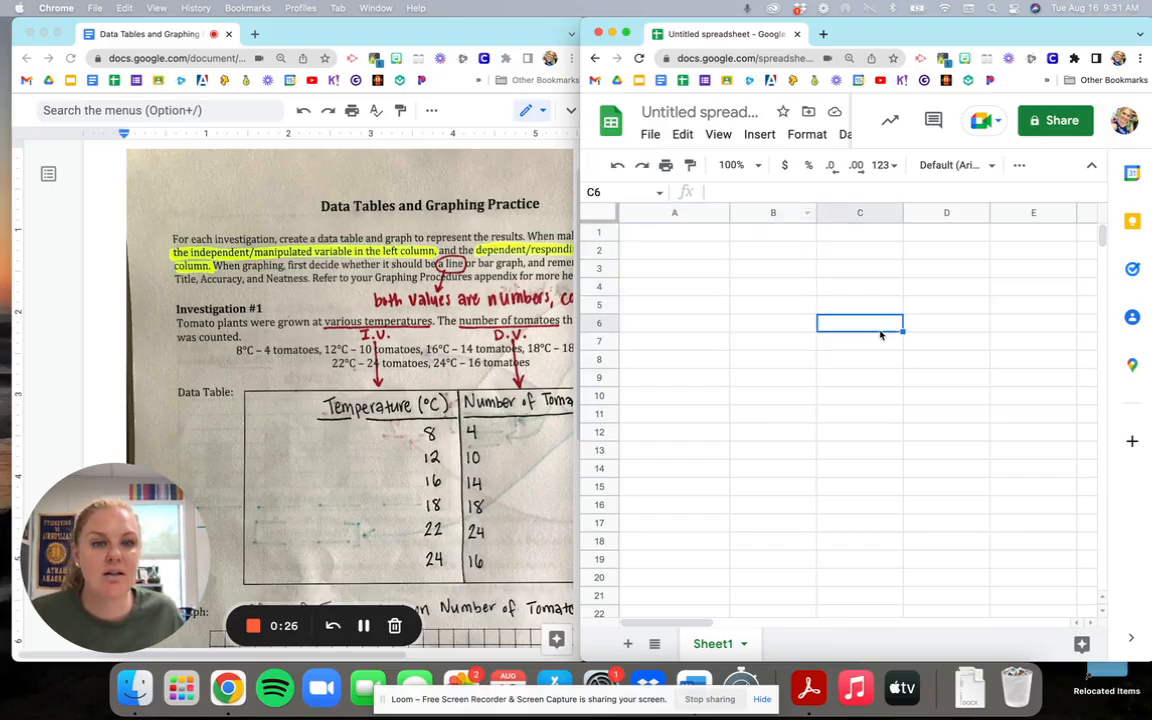
left_click(664, 235)
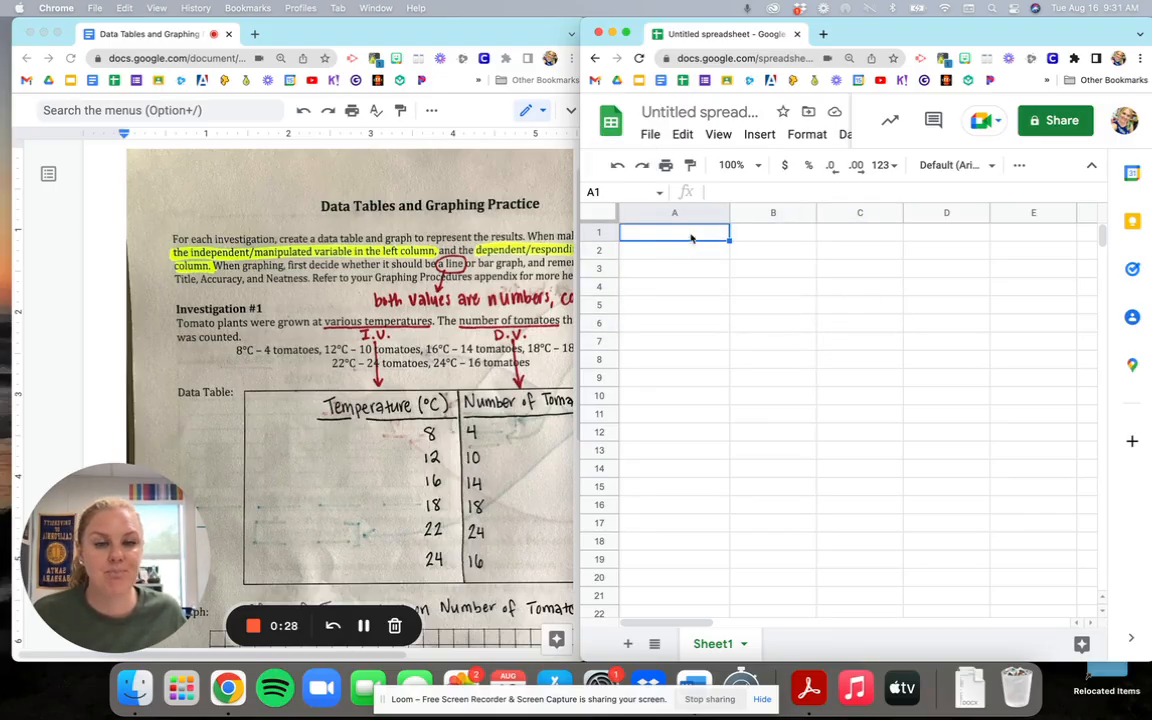
left_click(764, 234)
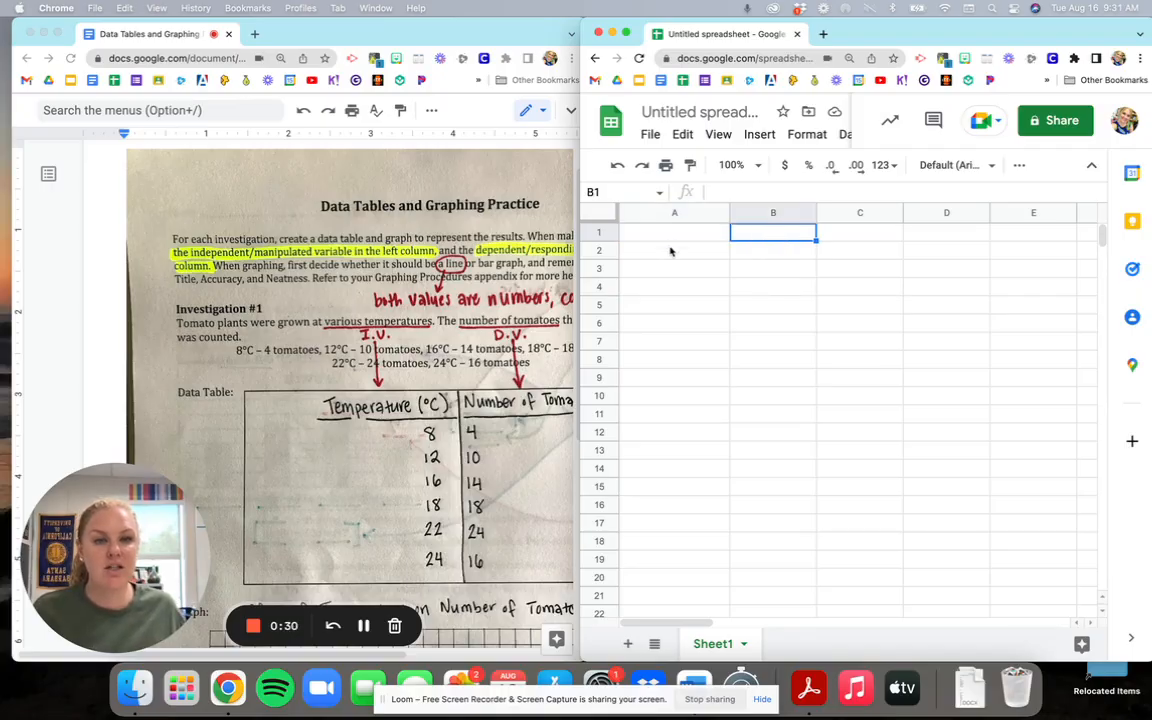
left_click(671, 249)
left_click(694, 272)
left_click(755, 273)
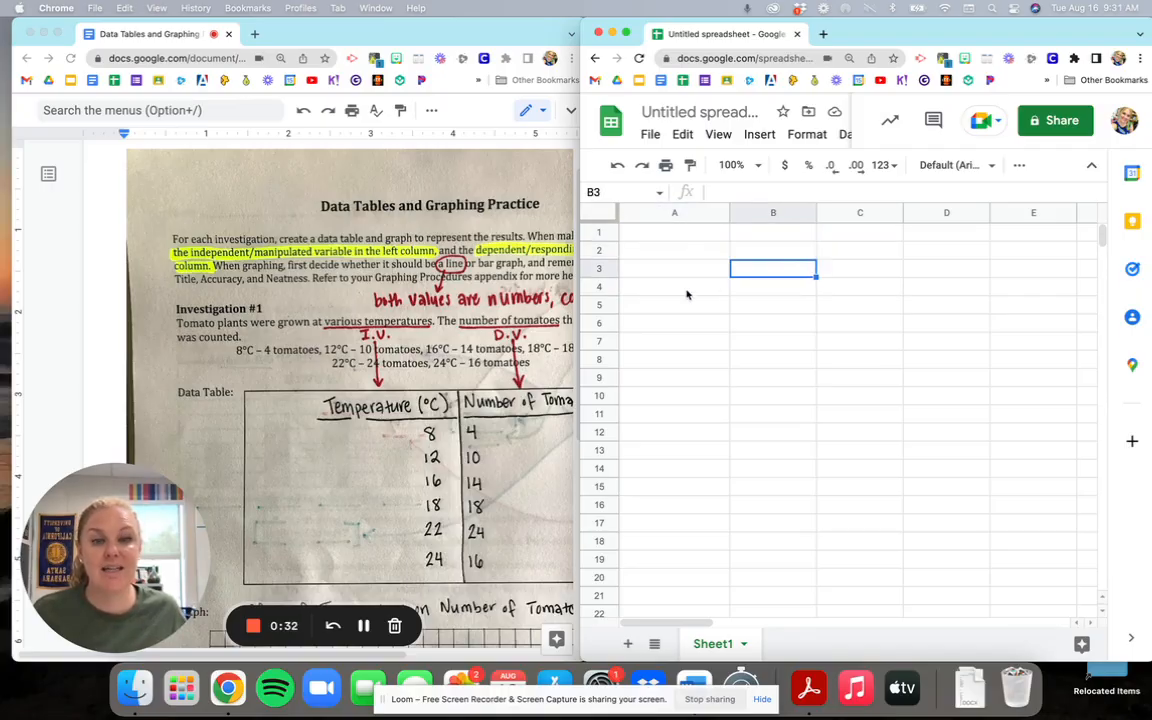
left_click(686, 294)
left_click(744, 290)
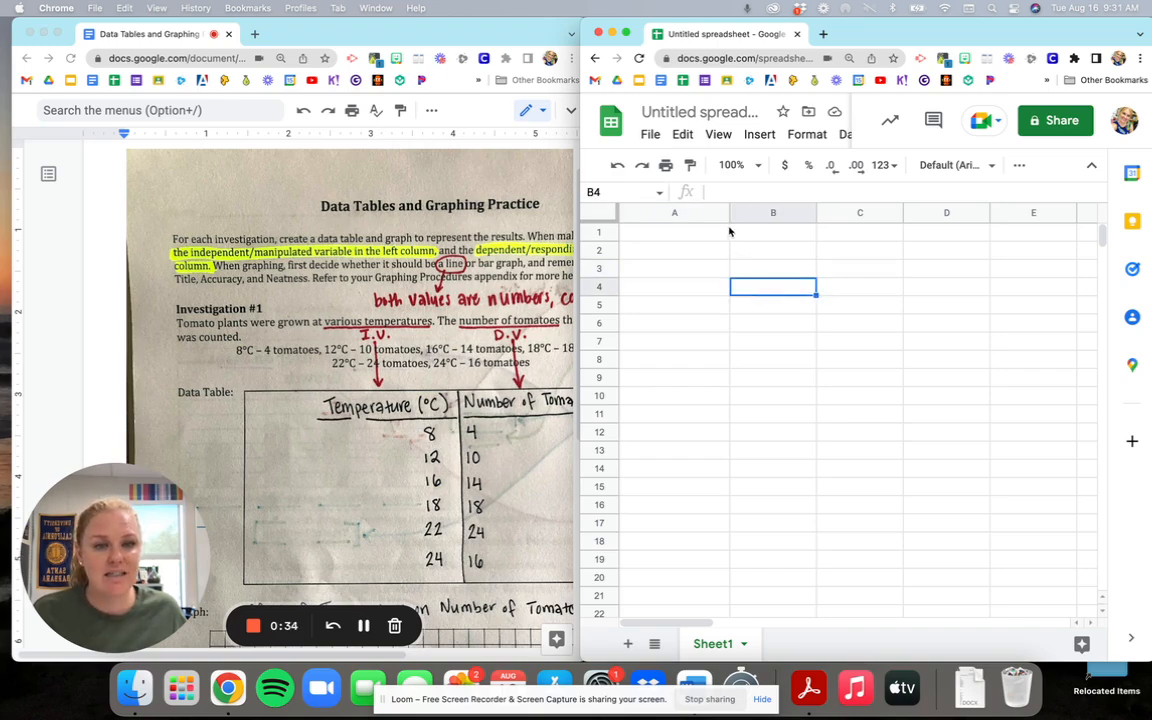
left_click(700, 345)
left_click(690, 363)
left_click(744, 363)
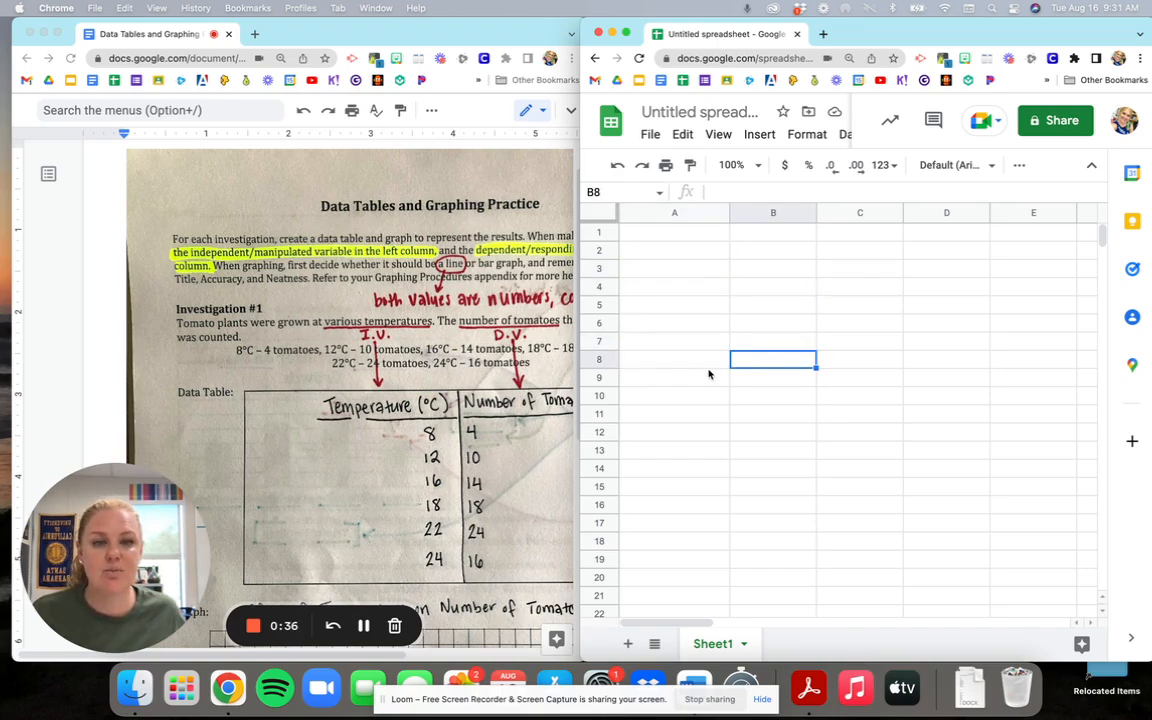
left_click(702, 360)
Enter the column headers Temperature in cell A1 and Number of Tomatoes in cell B1.
left_click(687, 236)
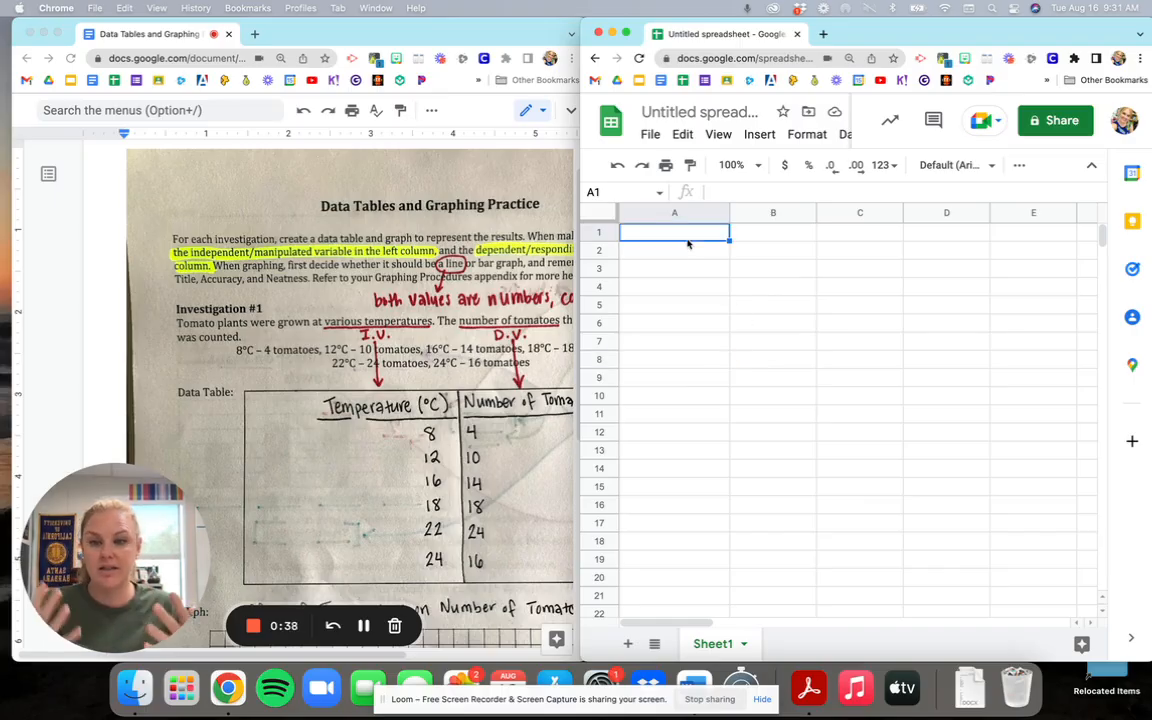
type("Temperature")
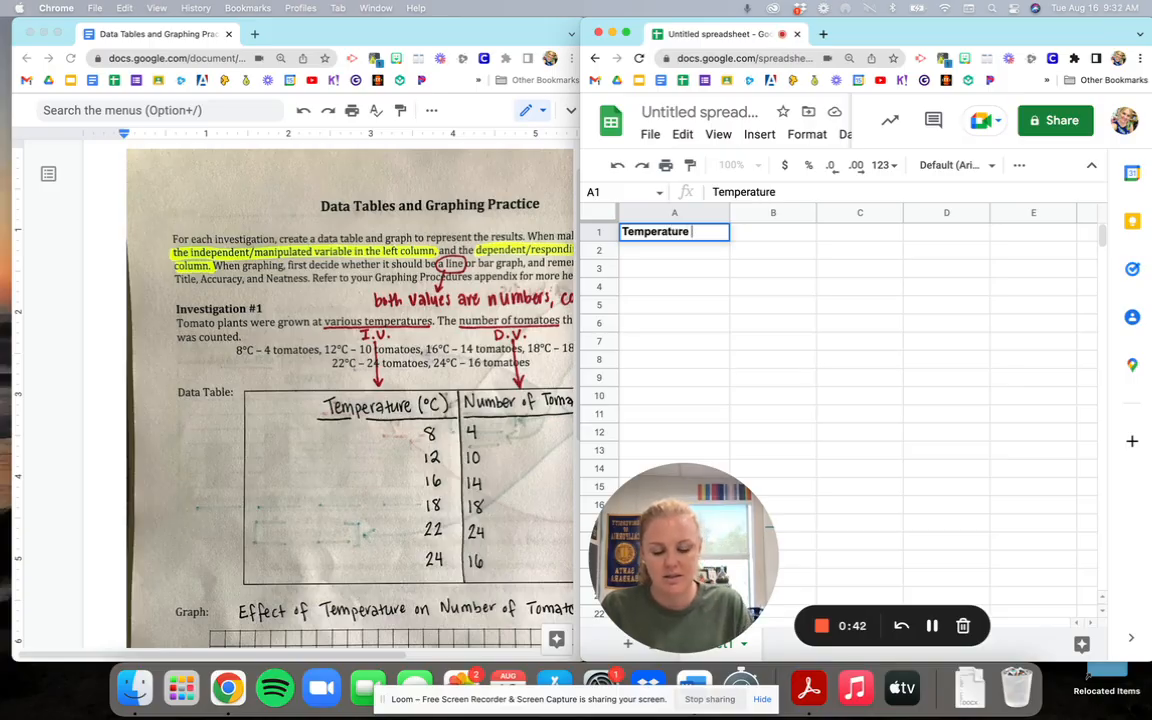
key("Tab")
type("Numbe")
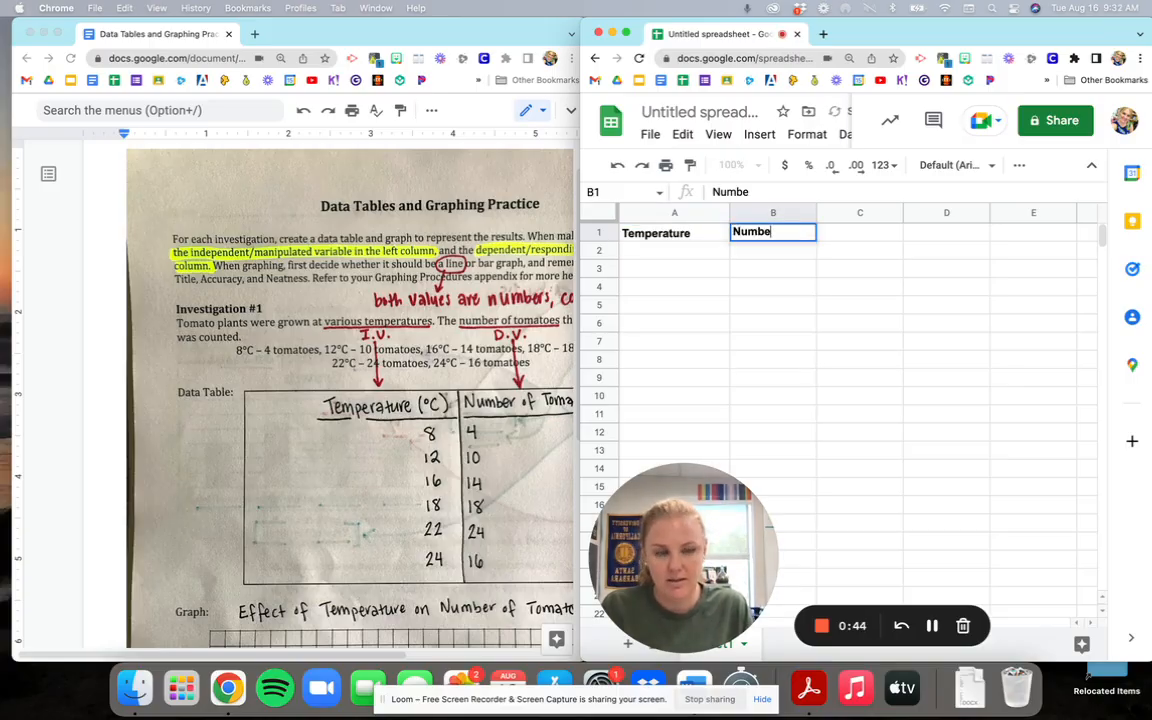
type("r of Tomatoes")
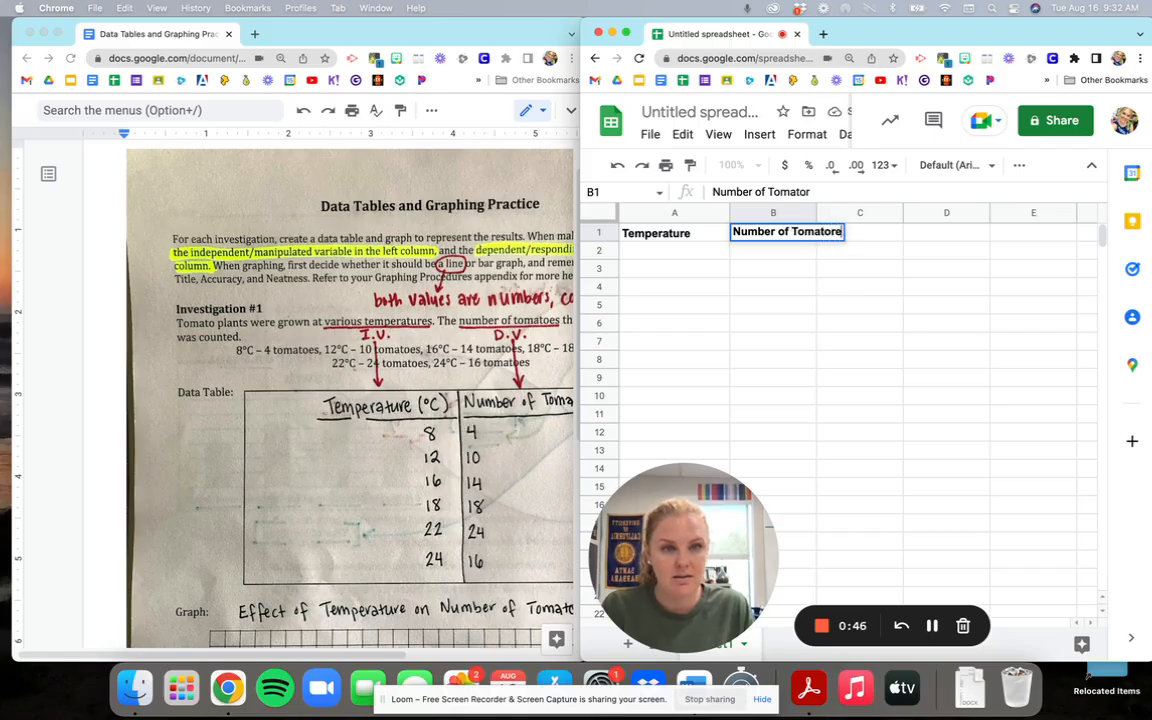
key("BackSpace")
key("BackSpace")
type("es")
key("Return")
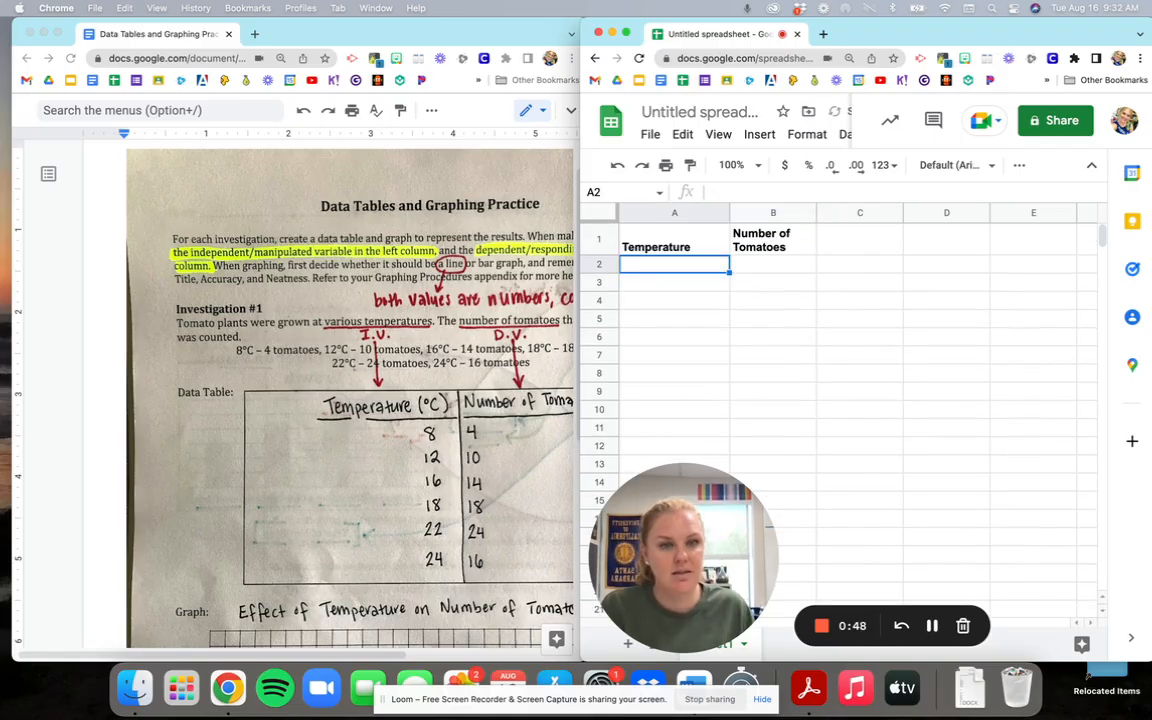
Expand the spreadsheet window to full screen.
left_click(674, 244)
left_click(776, 246)
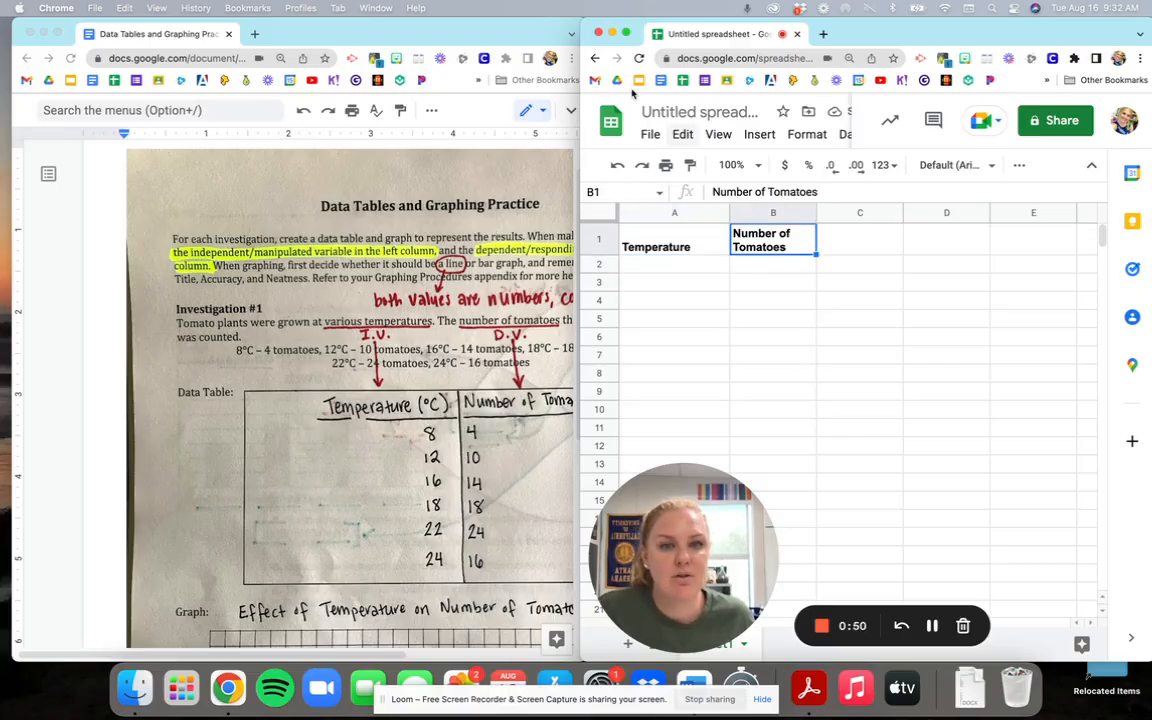
left_click(627, 35)
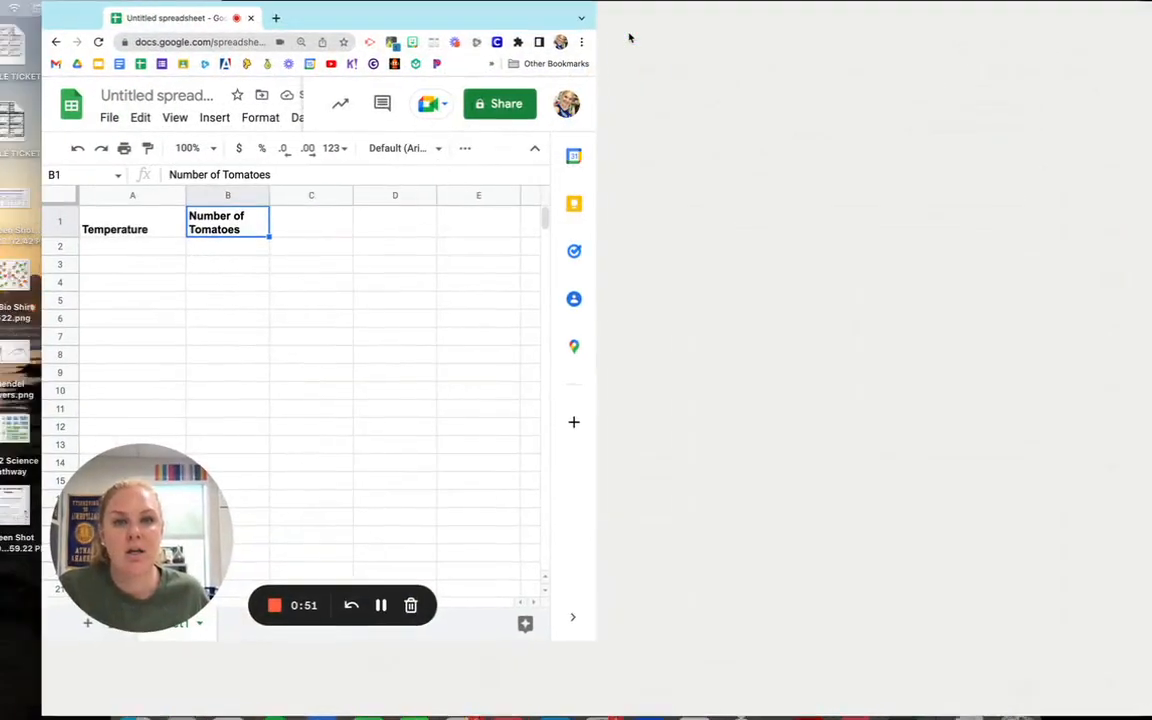
left_click(282, 264)
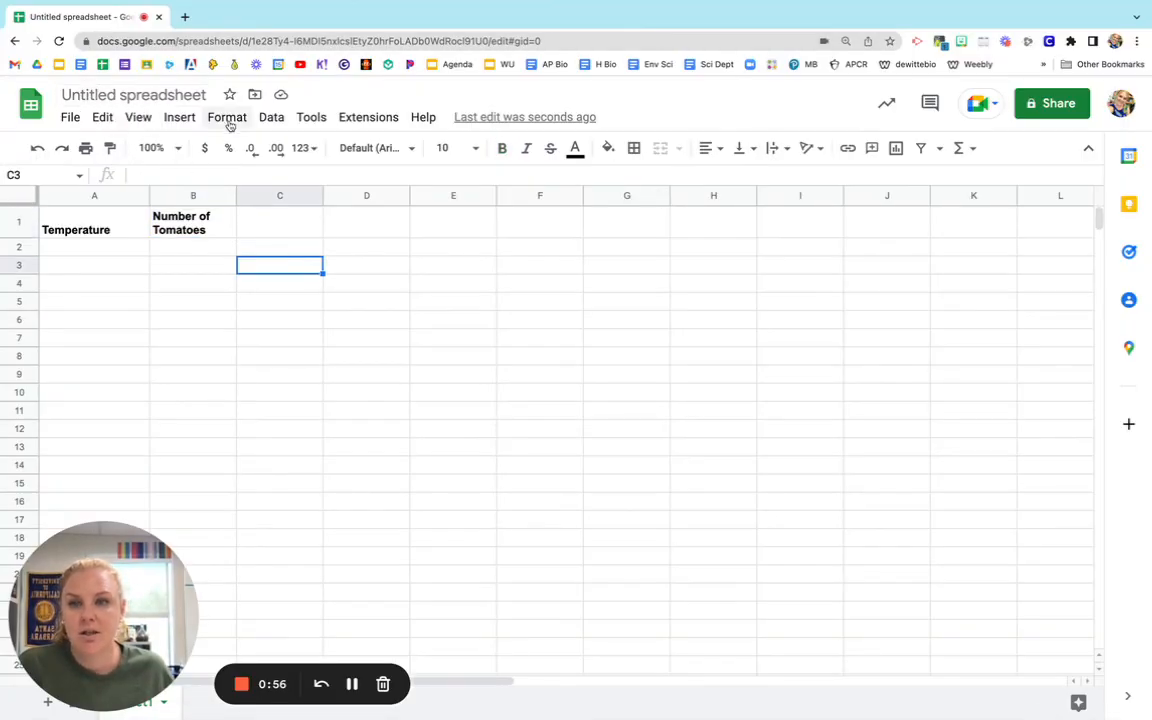
Rename the spreadsheet as Tomato Graph Example.
left_click(103, 95)
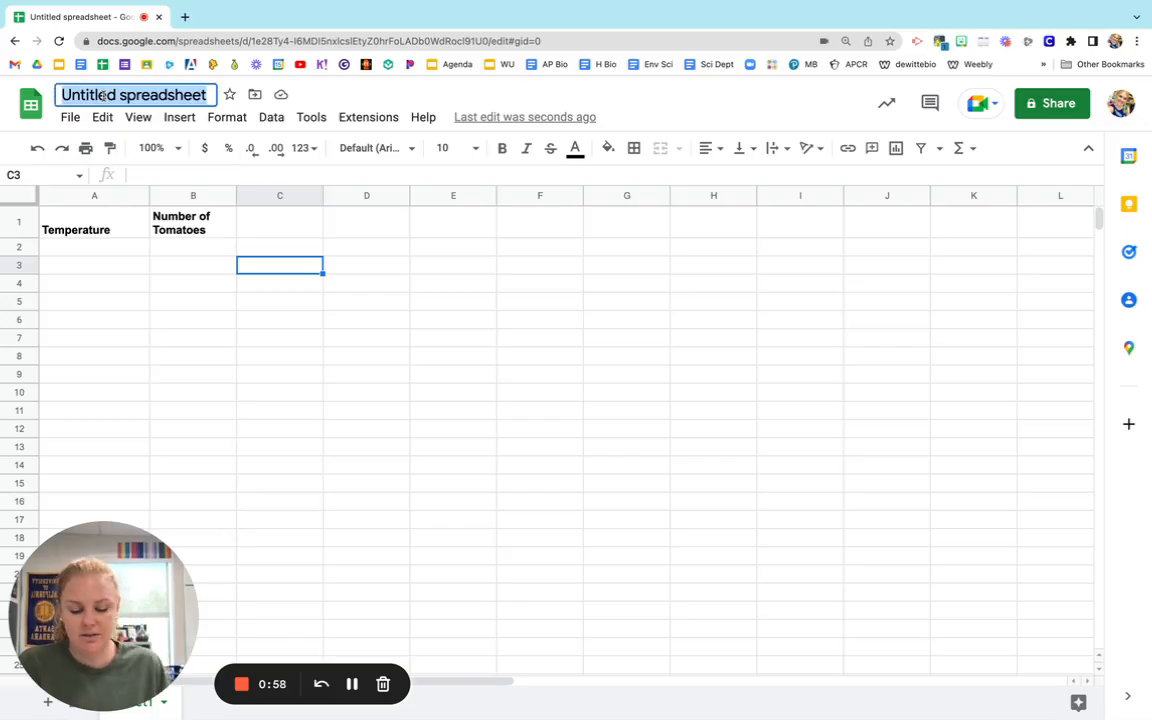
type("Tomator")
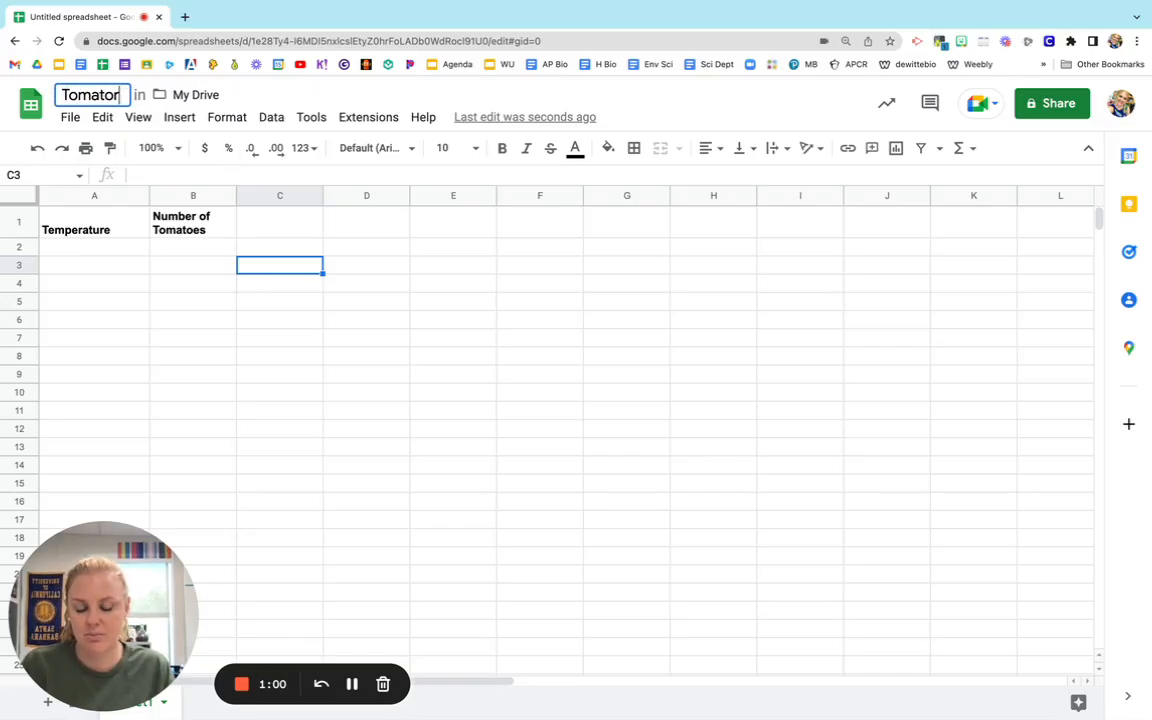
key("BackSpace")
type("Graph Exam")
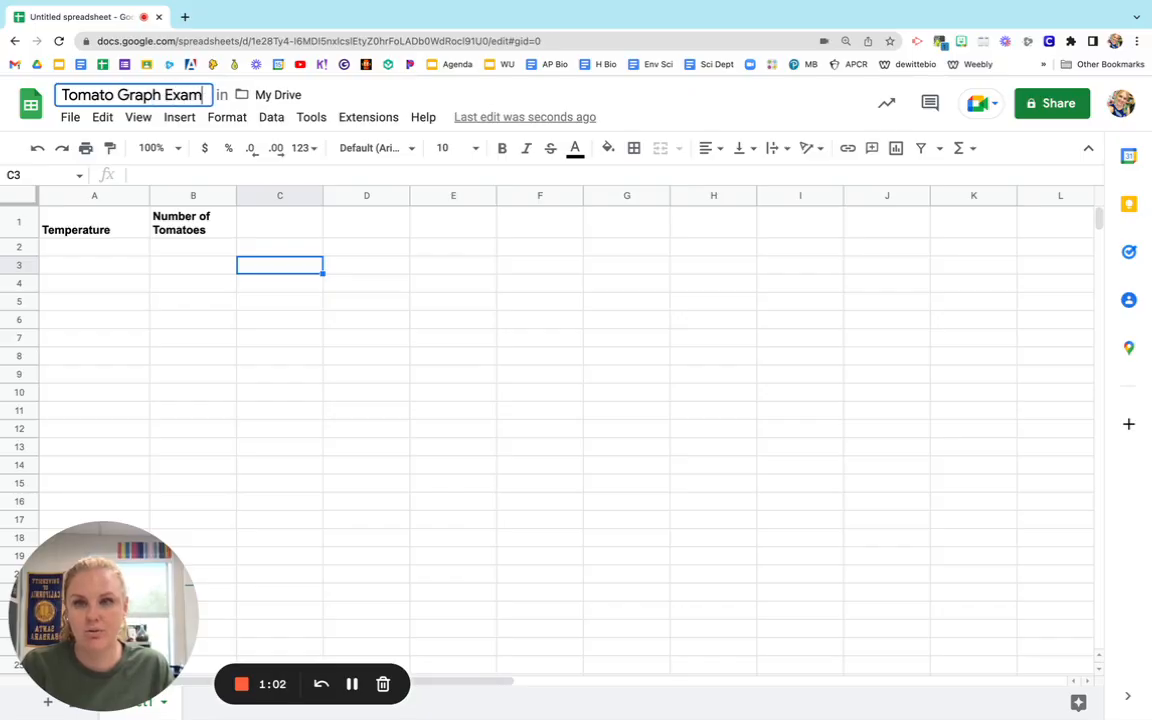
type("ple")
left_click(186, 322)
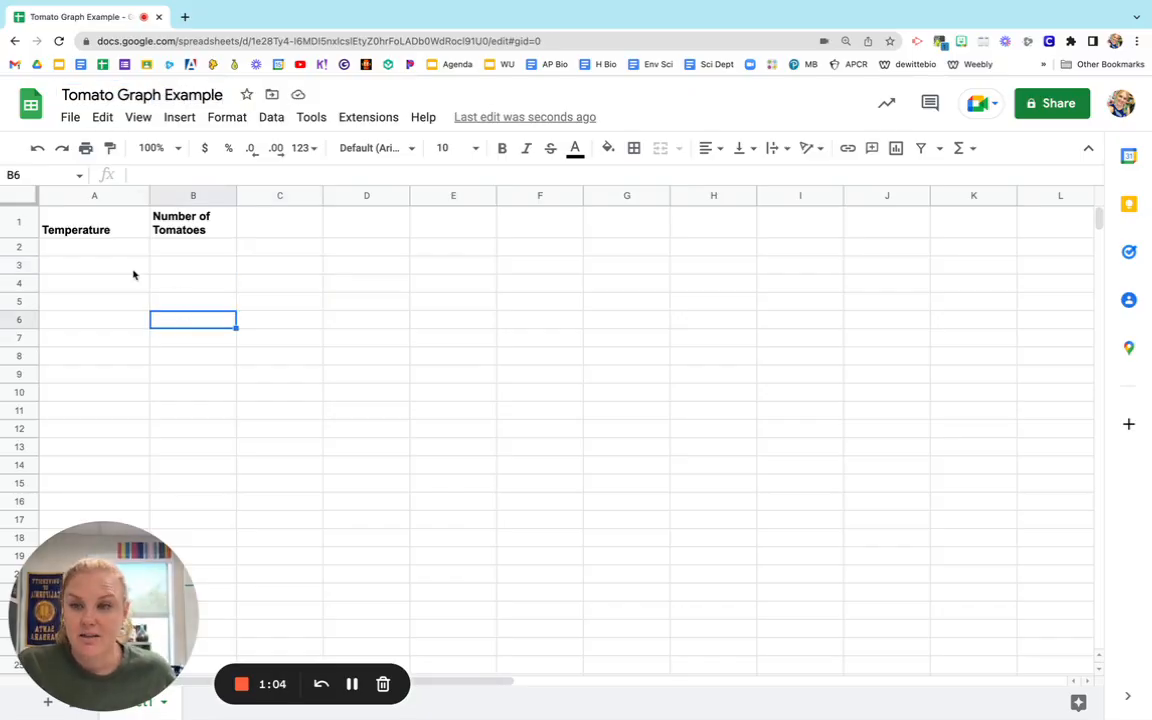
left_click_drag(95, 210, 196, 232)
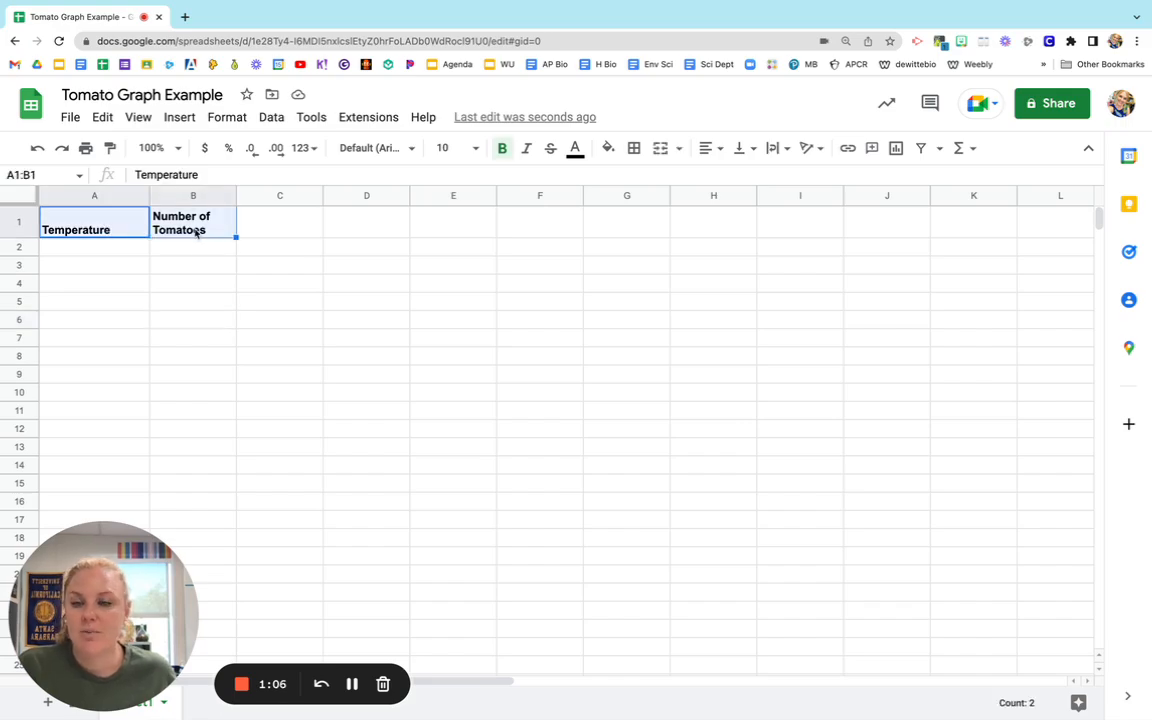
left_click(785, 149)
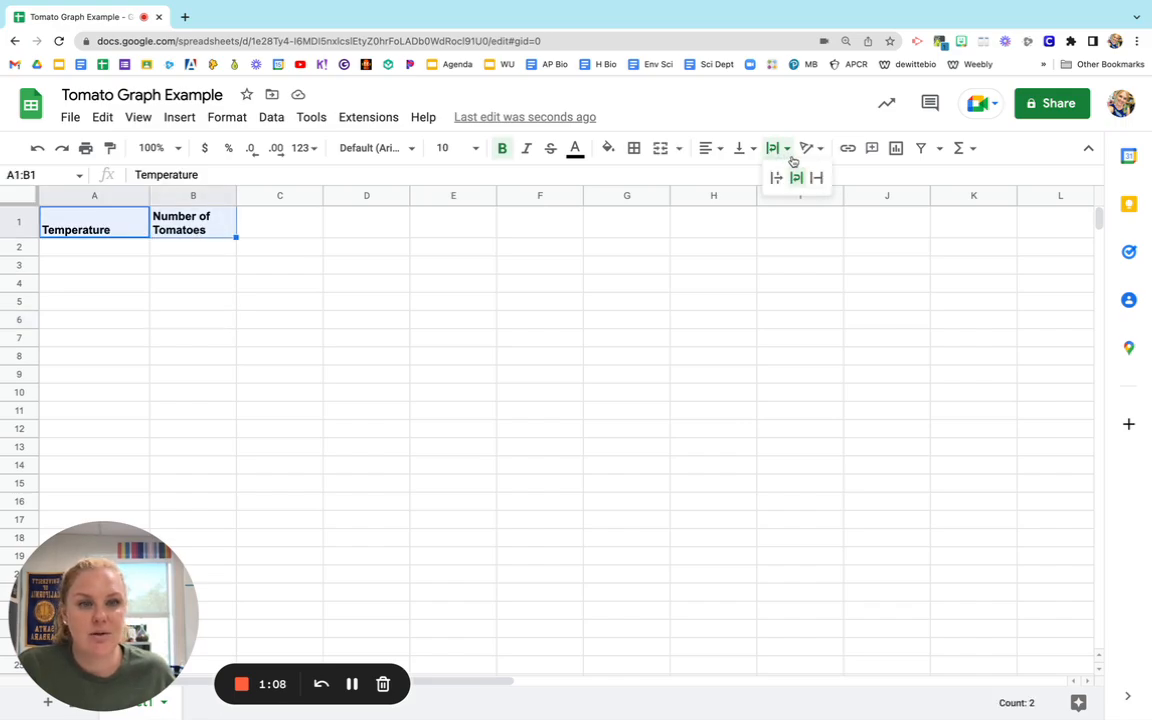
left_click(688, 224)
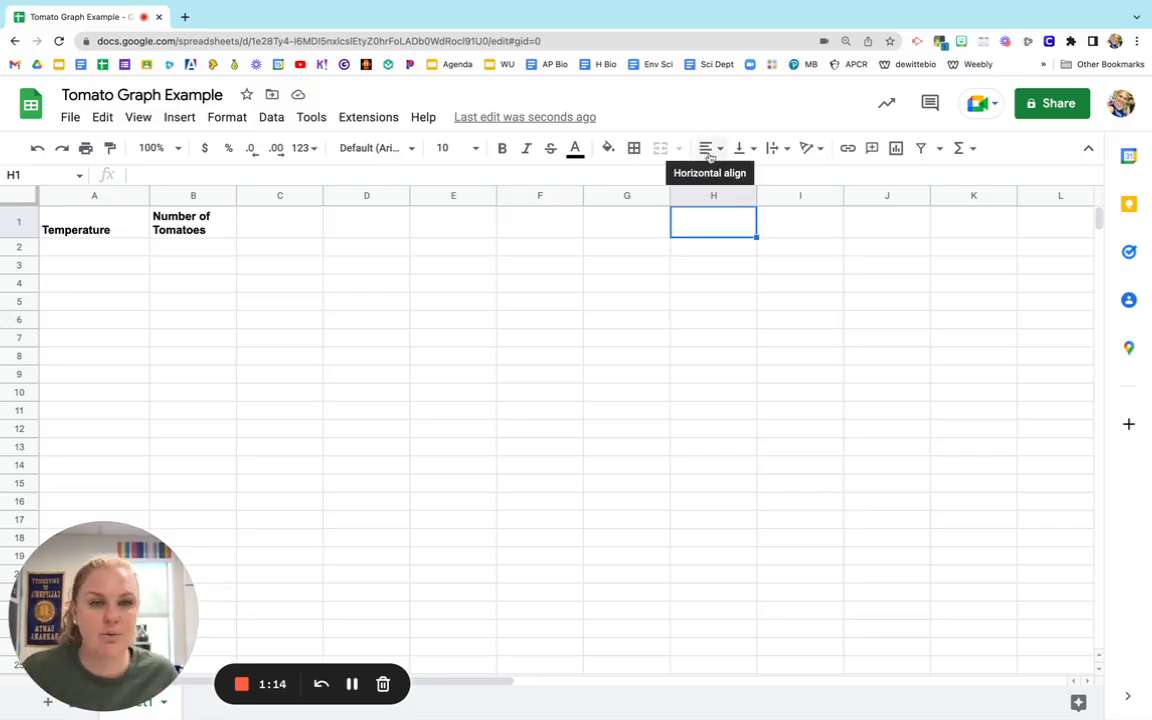
Set the text wrapping of header cells A1:B1 to Overflow.
left_click(86, 236)
left_click(182, 233)
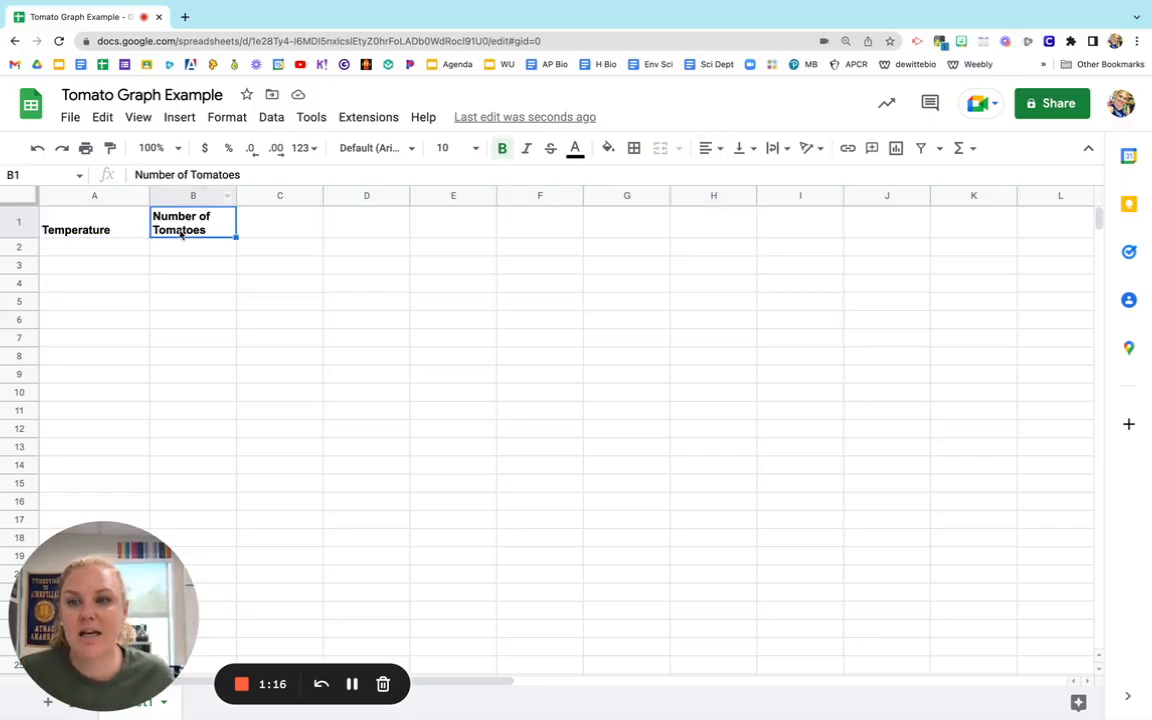
left_click(108, 230)
left_click(184, 233, "shift")
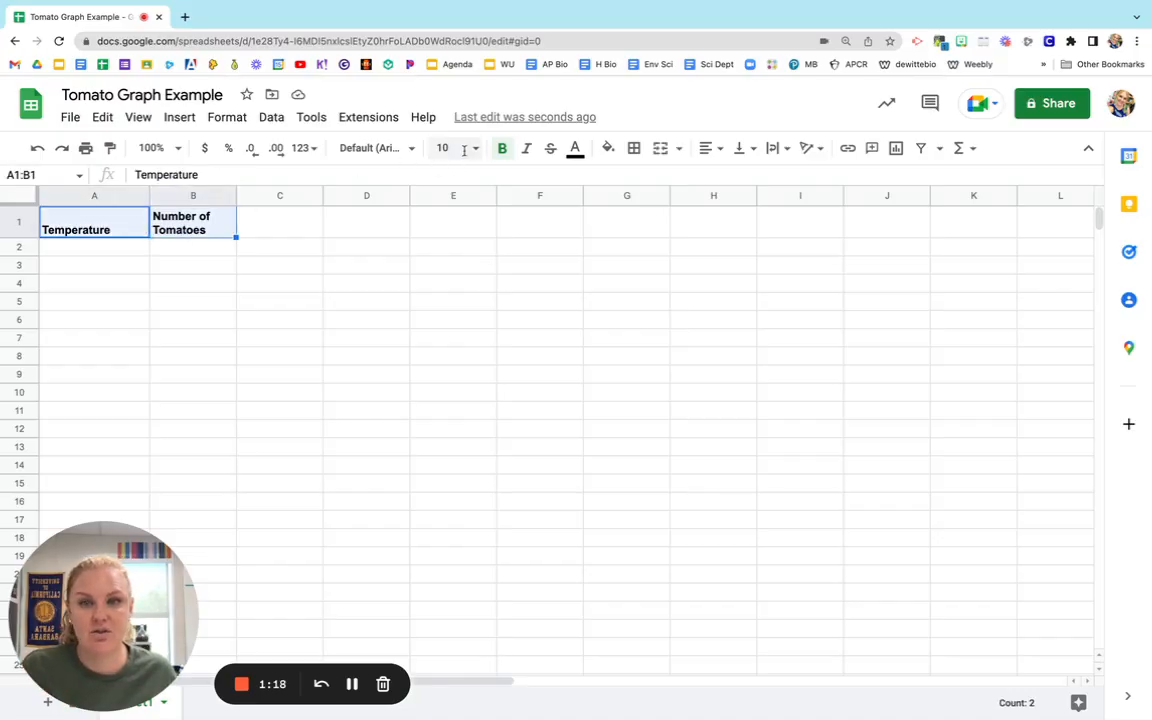
left_click(774, 148)
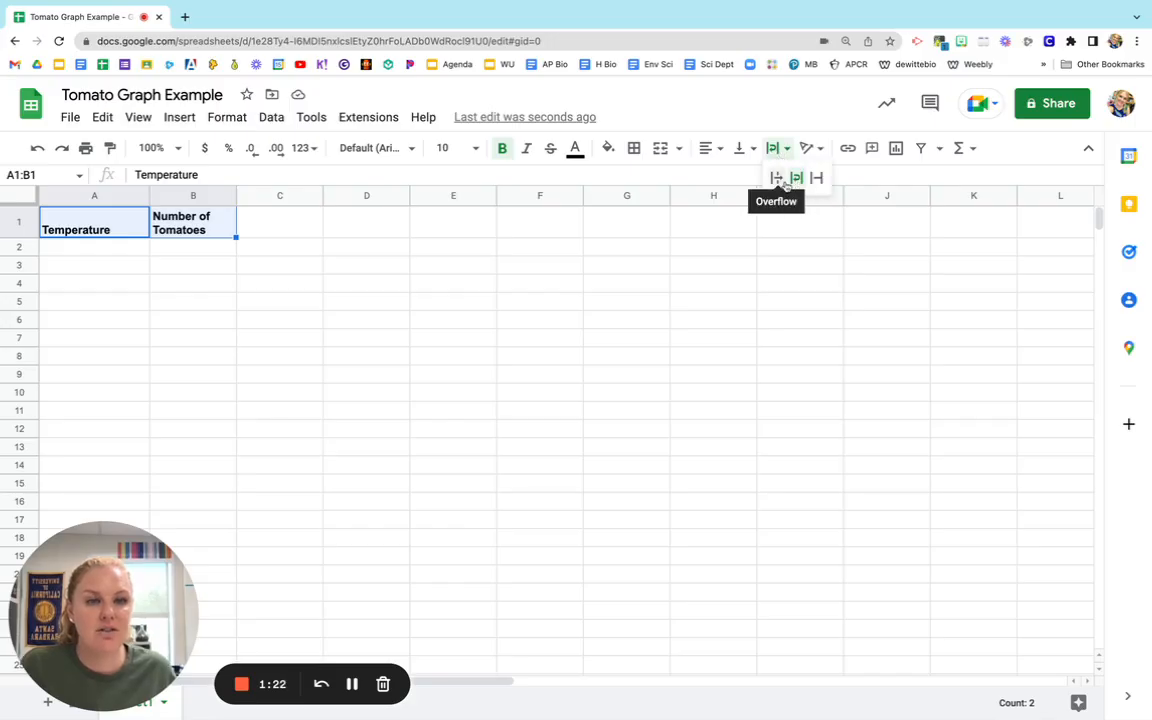
left_click(776, 178)
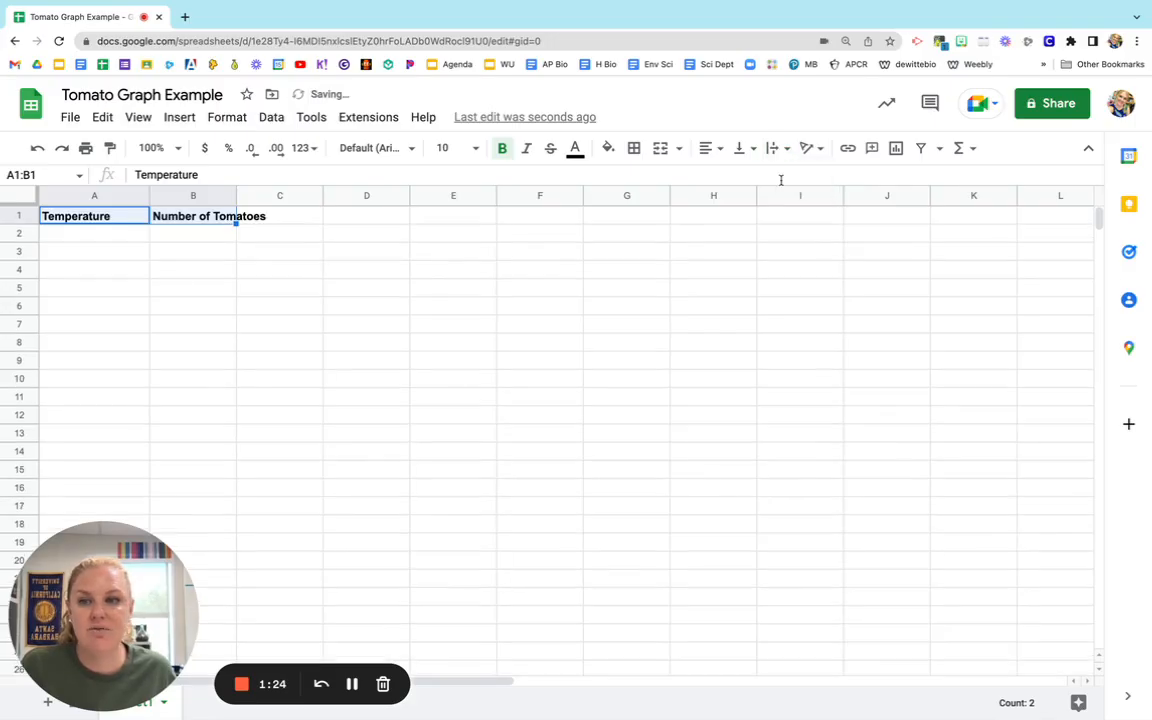
left_click(530, 256)
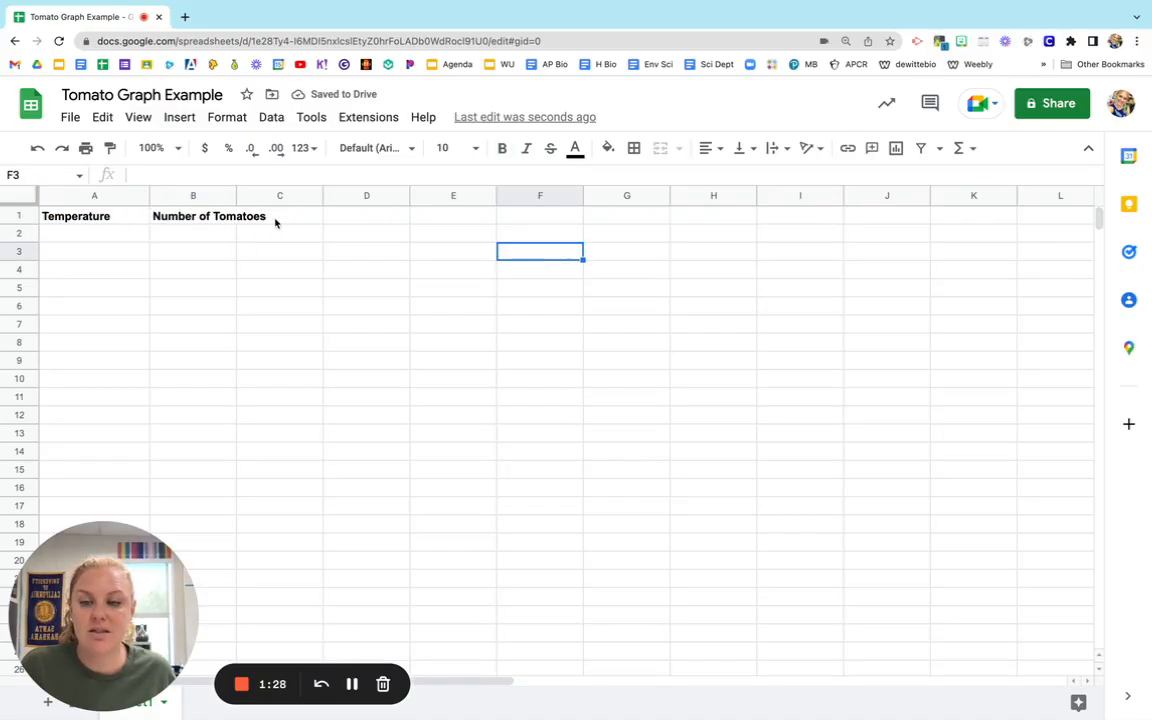
Set the text wrapping of header cells A1:B1 to Wrap.
left_click(126, 222)
left_click(200, 221, "shift")
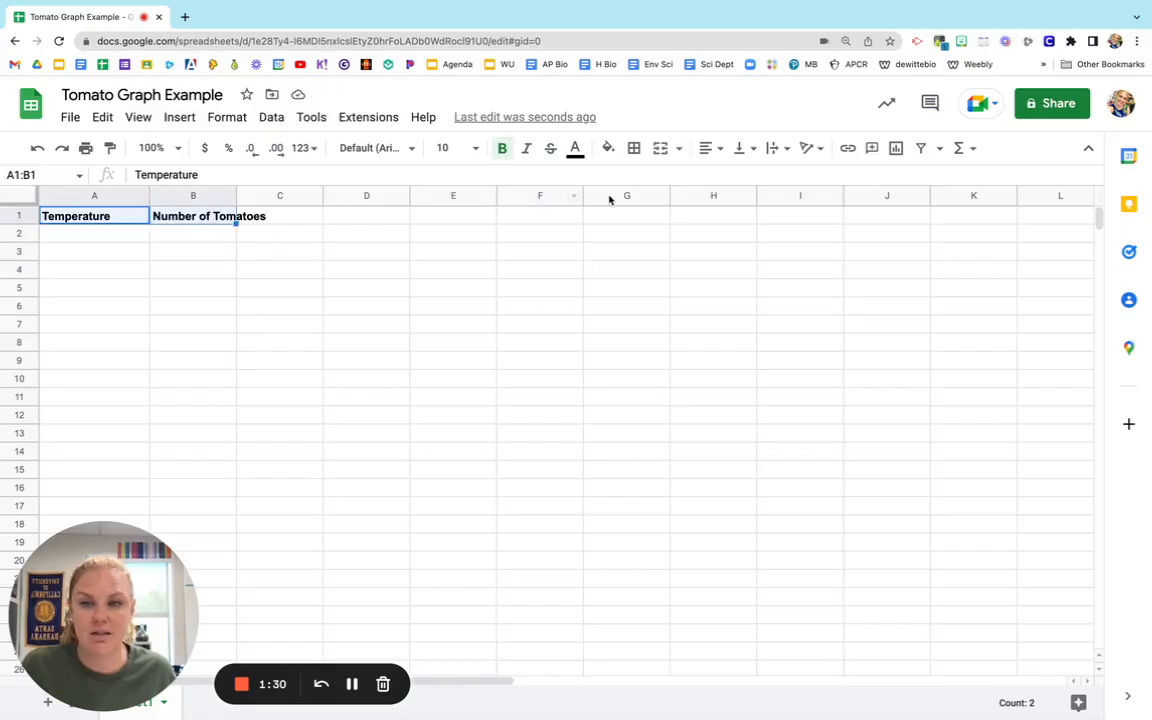
left_click(776, 148)
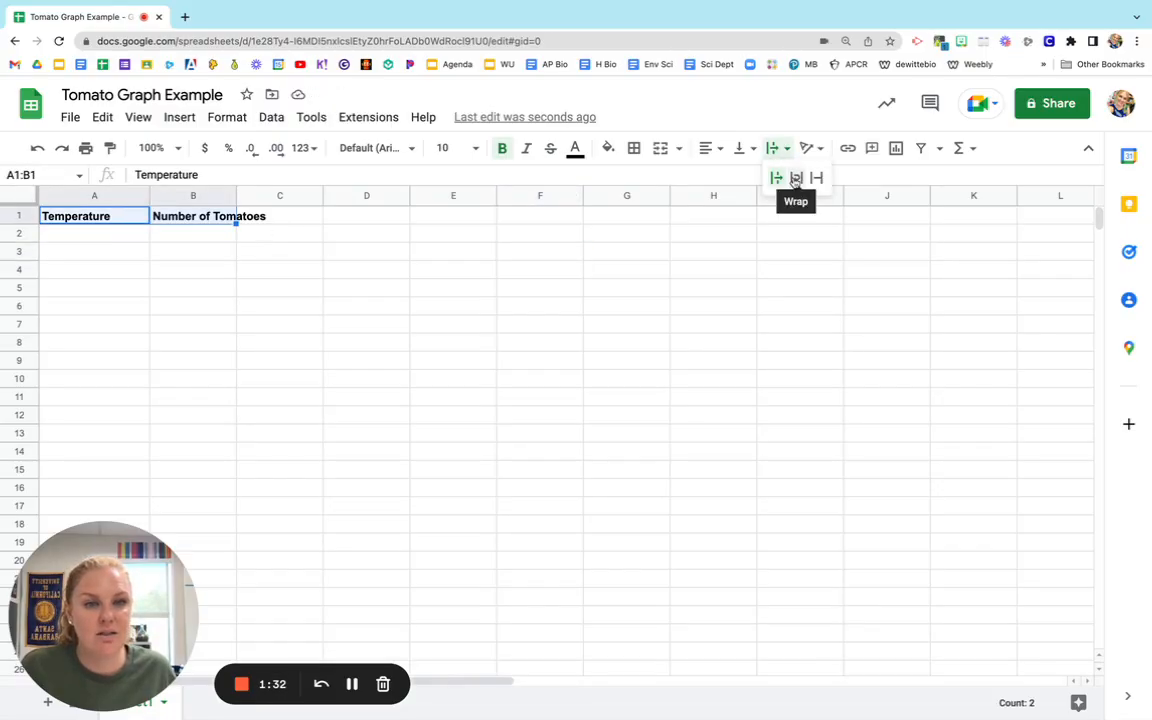
left_click(796, 177)
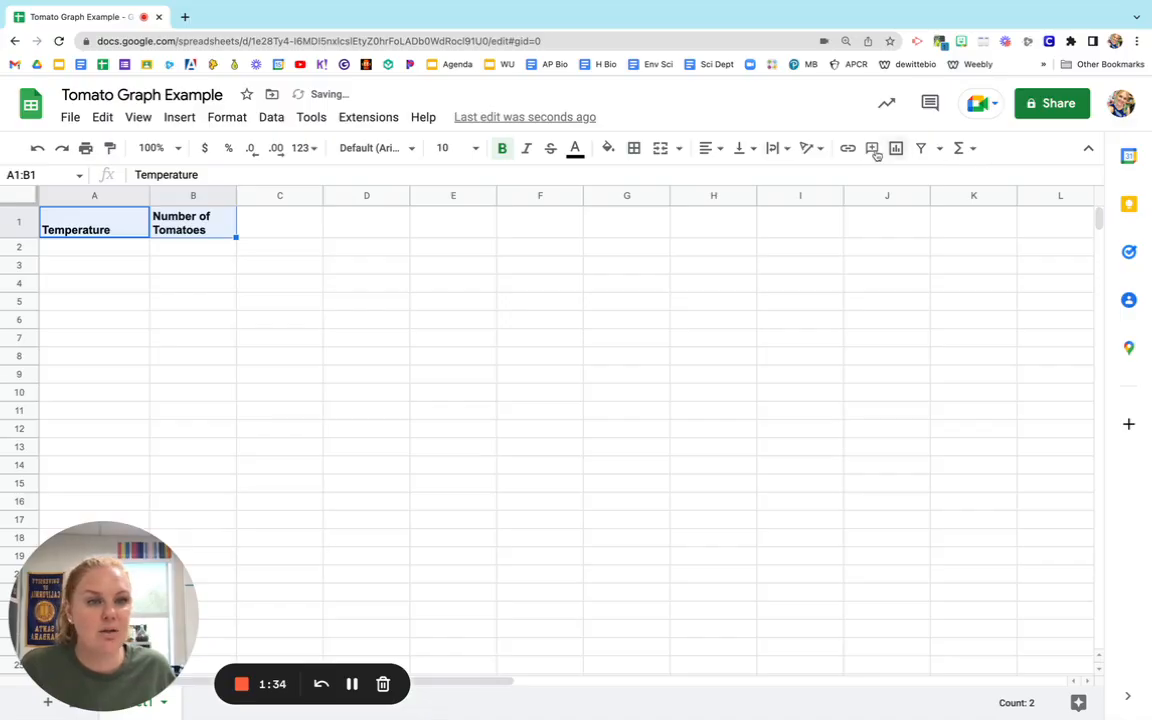
Select cell A2 for data entry and exit full screen to bring the worksheet back beside the spreadsheet.
left_click(96, 252)
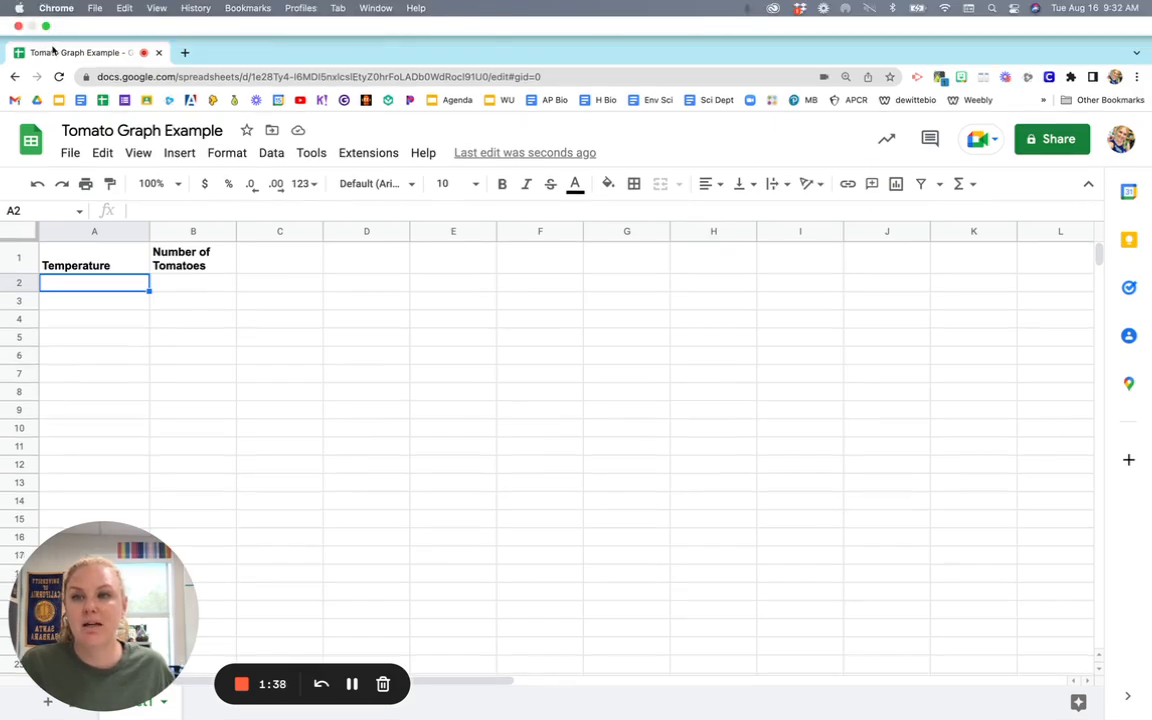
left_click(45, 27)
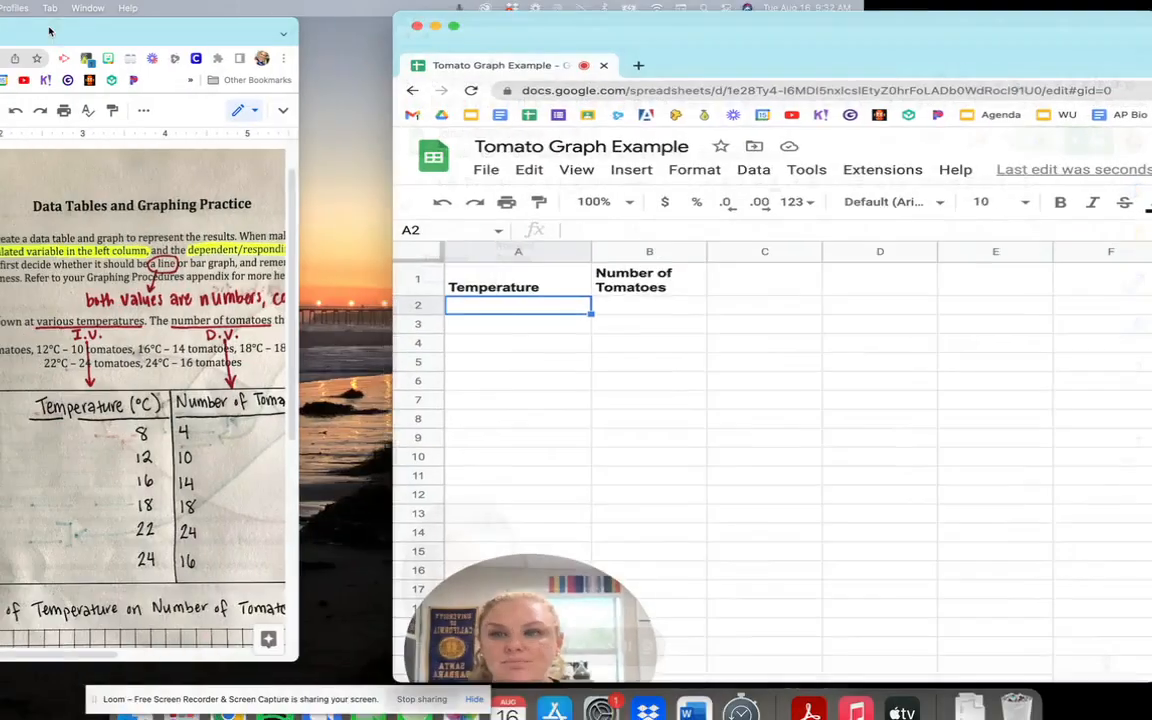
Extend the header in cell A1 to read Temperature (degrees Celsius).
left_click(683, 250)
double_click(683, 252)
type("(")
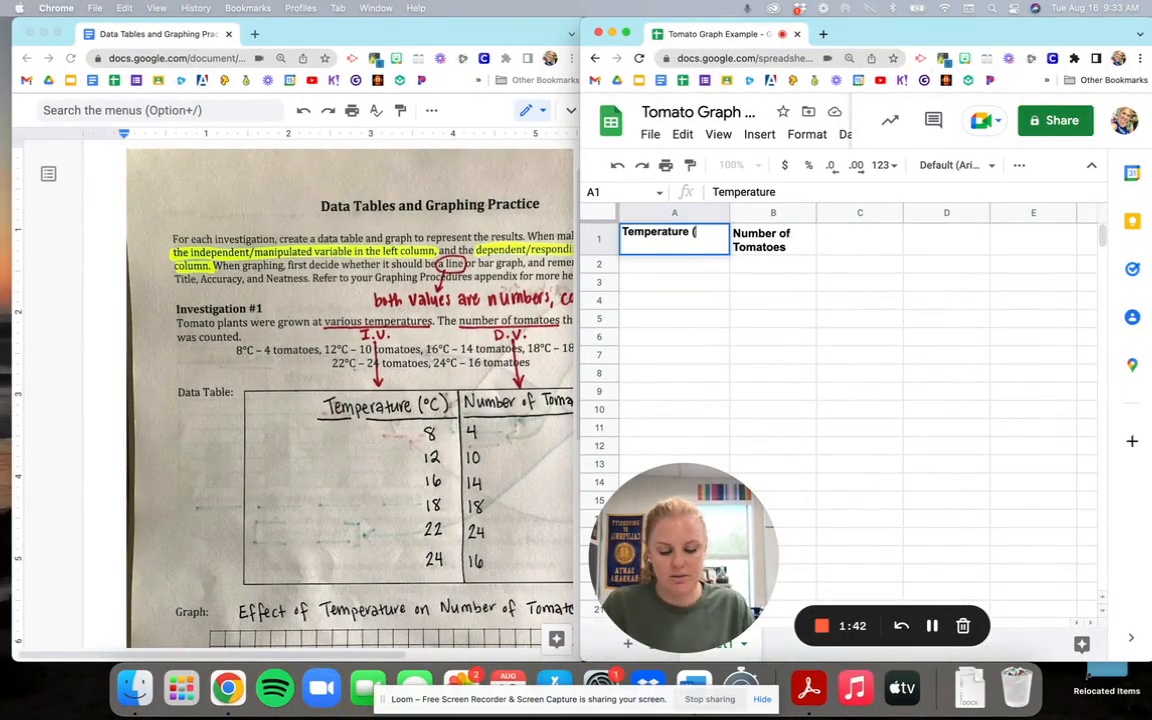
type("degrees Celsisu")
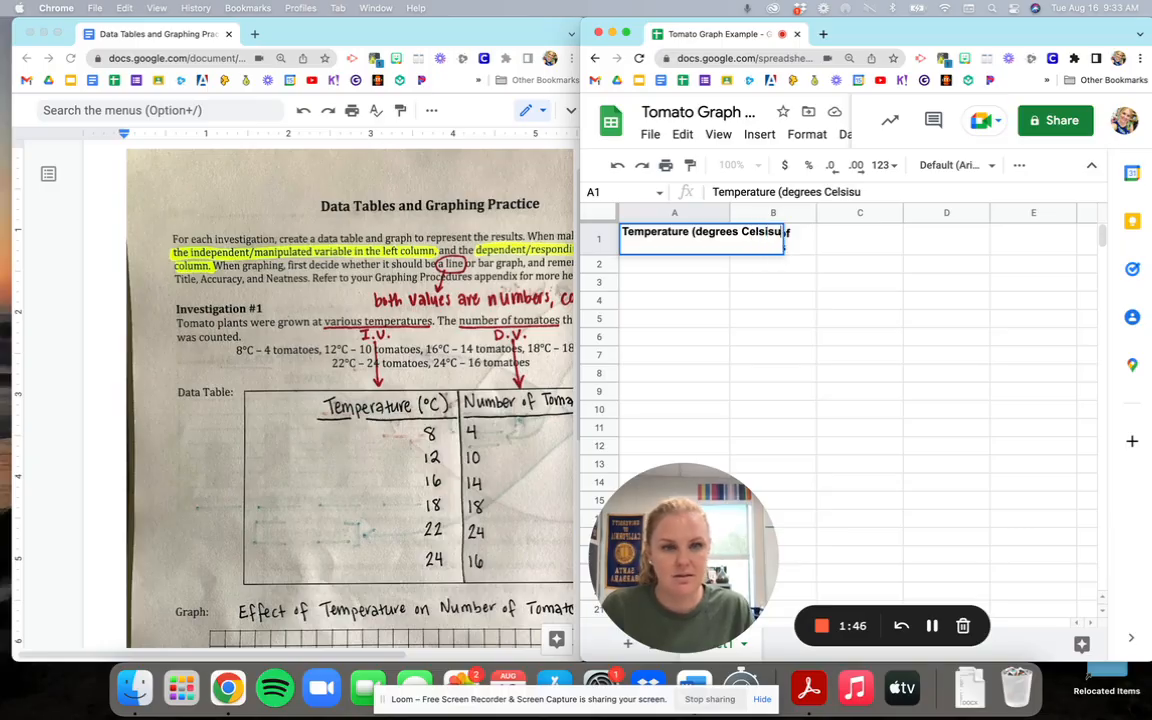
key("BackSpace")
key("BackSpace")
type("us)")
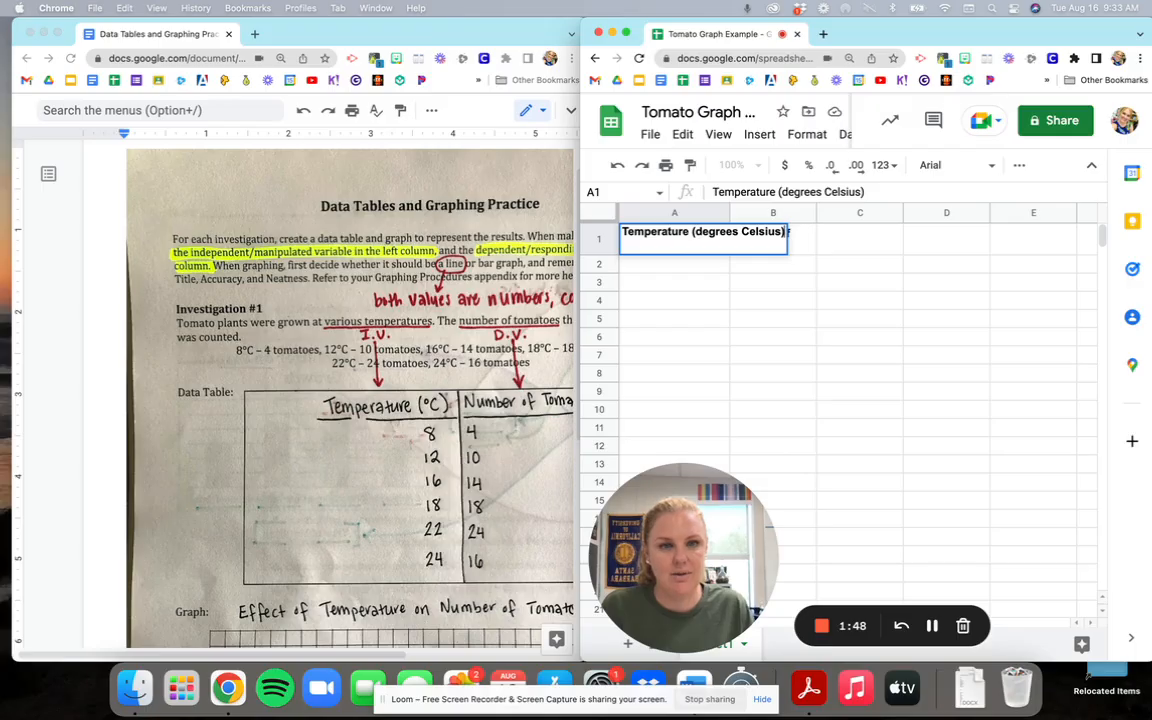
key("Return")
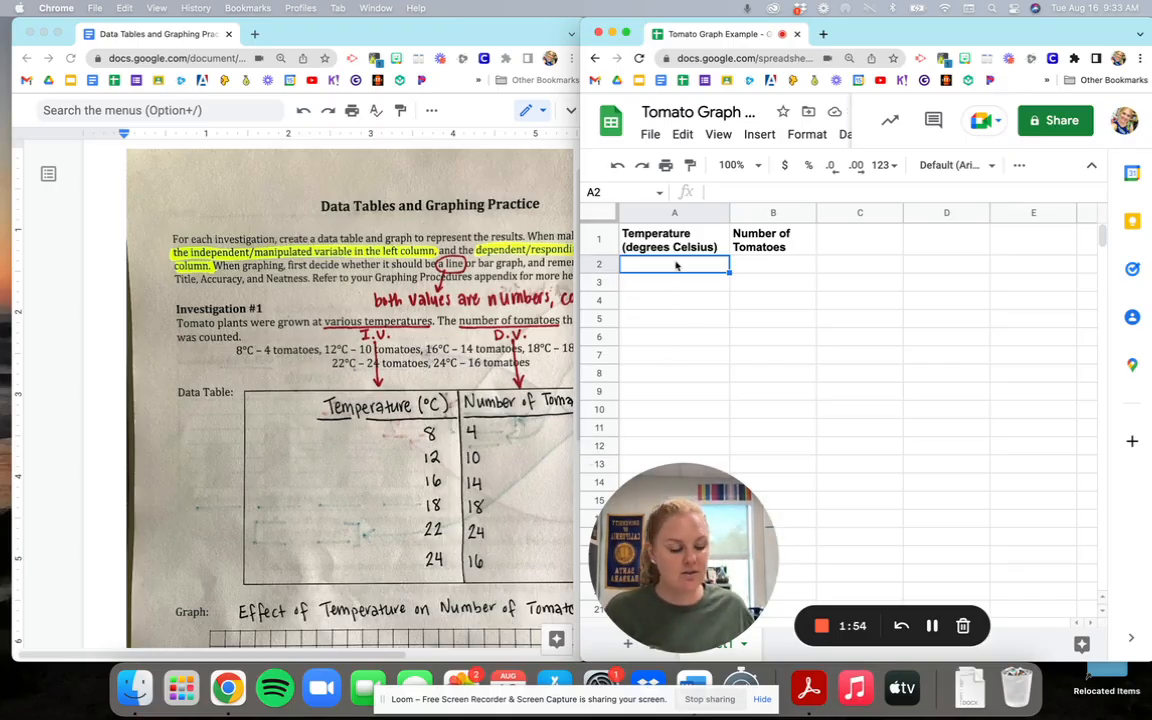
Enter the temperatures 8, 12, 16, 18, 22 and 24 in cells A2 to A7.
type("8")
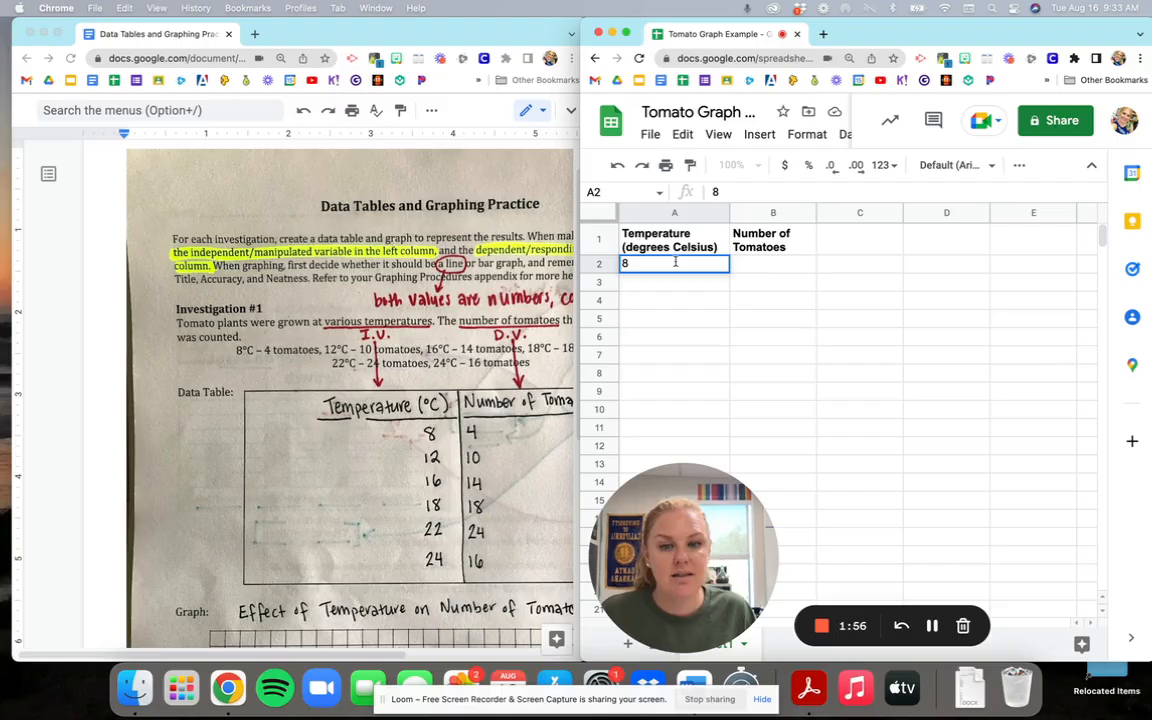
key("Return")
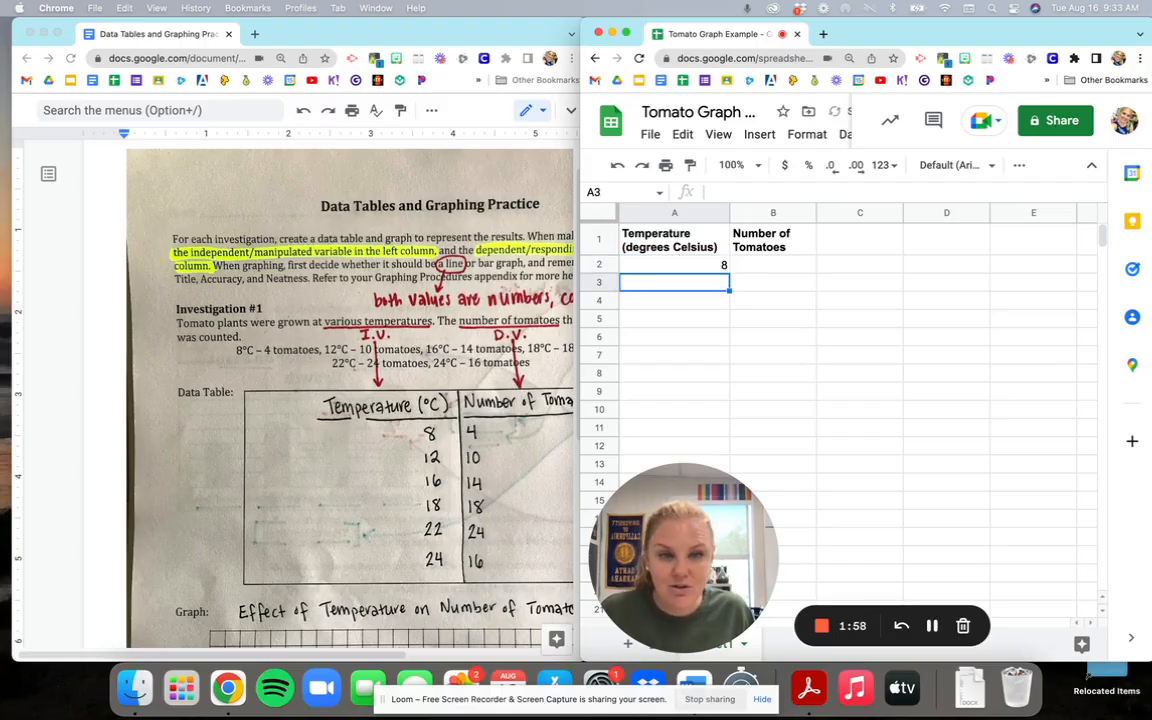
type("12")
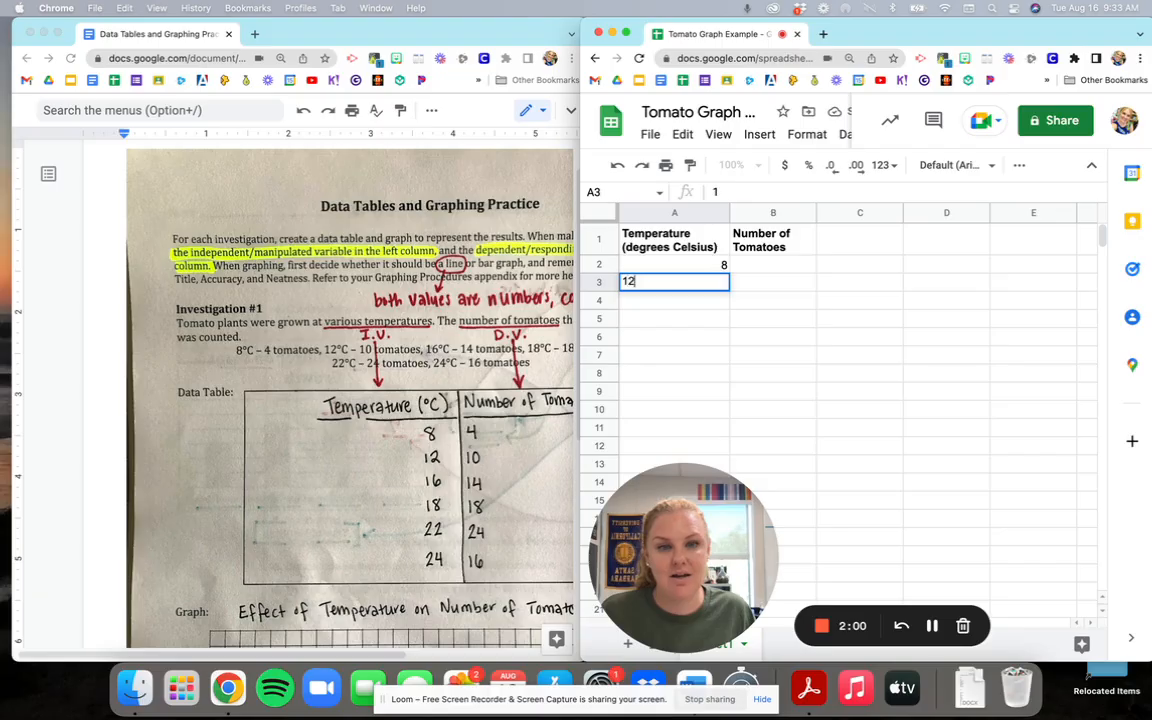
key("Return")
type("16")
key("Return")
type("18")
key("Return")
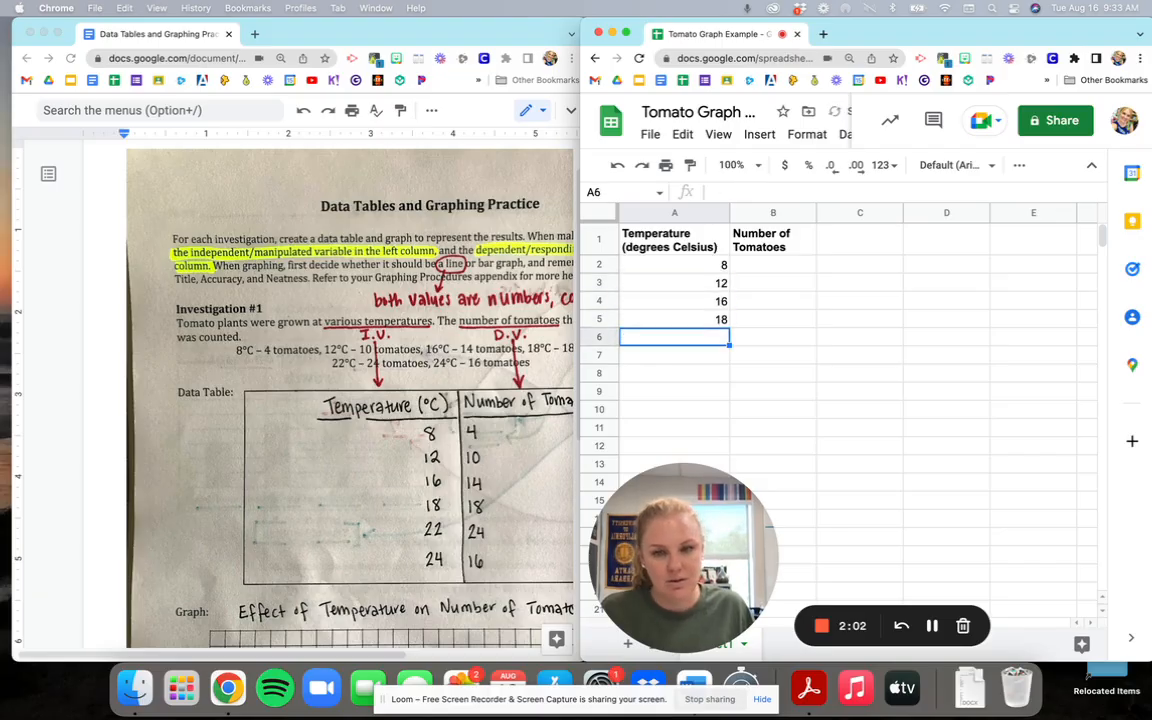
type("22")
key("Return")
type("24")
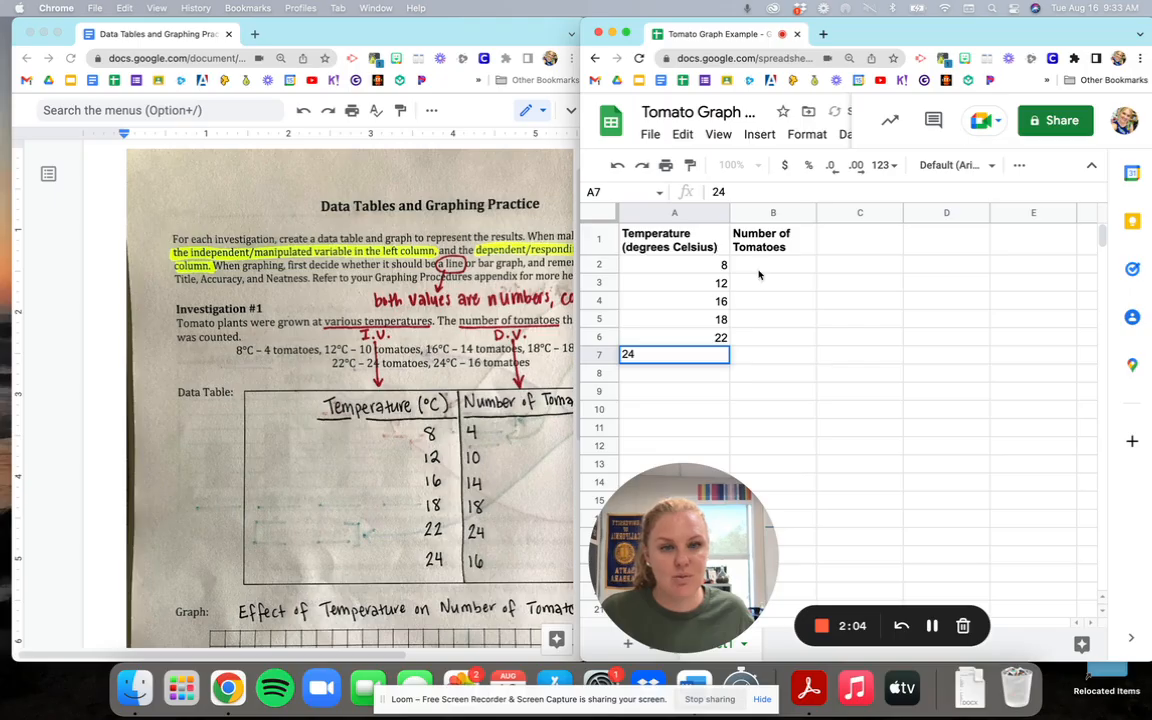
Enter the tomato counts 4, 10, 14, 18, 24 and 16 in cells B2 to B7.
left_click(759, 272)
type("4")
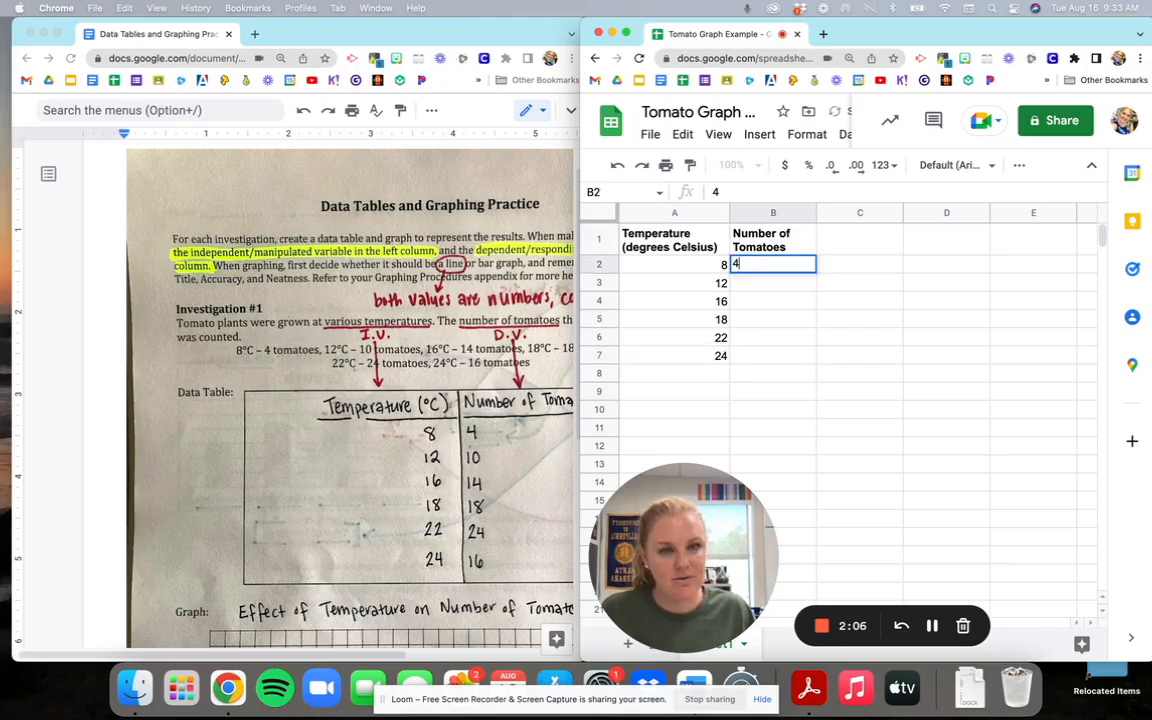
key("Return")
type("10")
key("Return")
type("14")
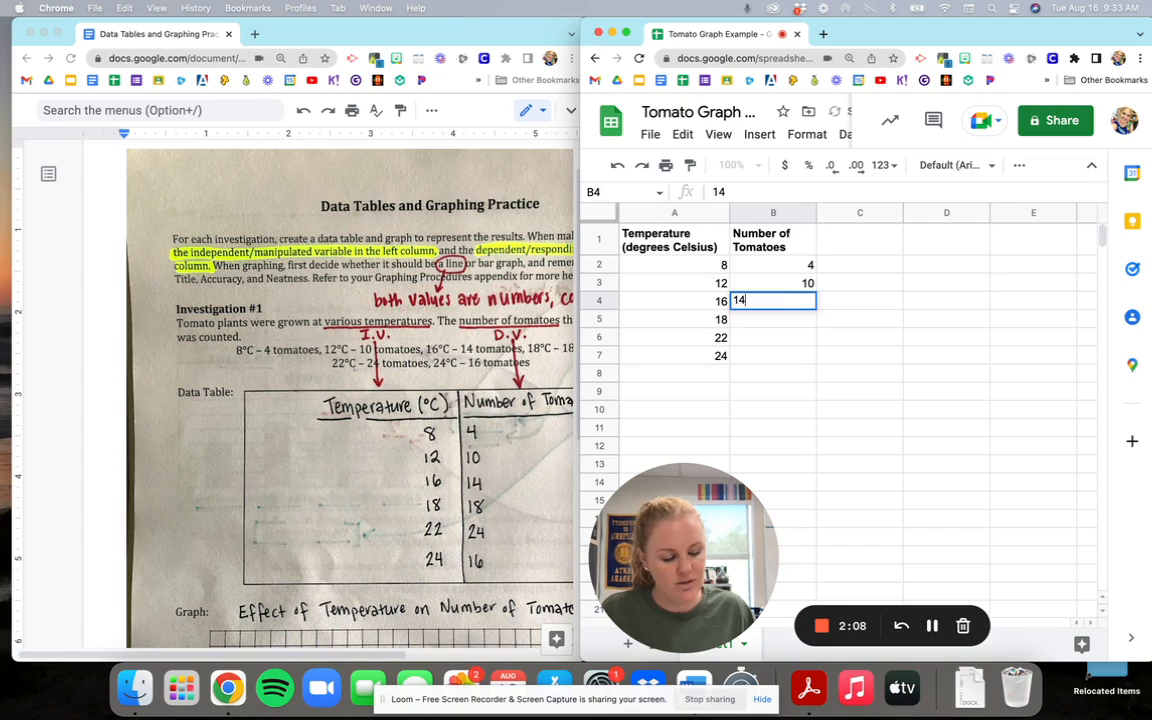
key("Return")
type("18")
key("Return")
type("24")
key("Return")
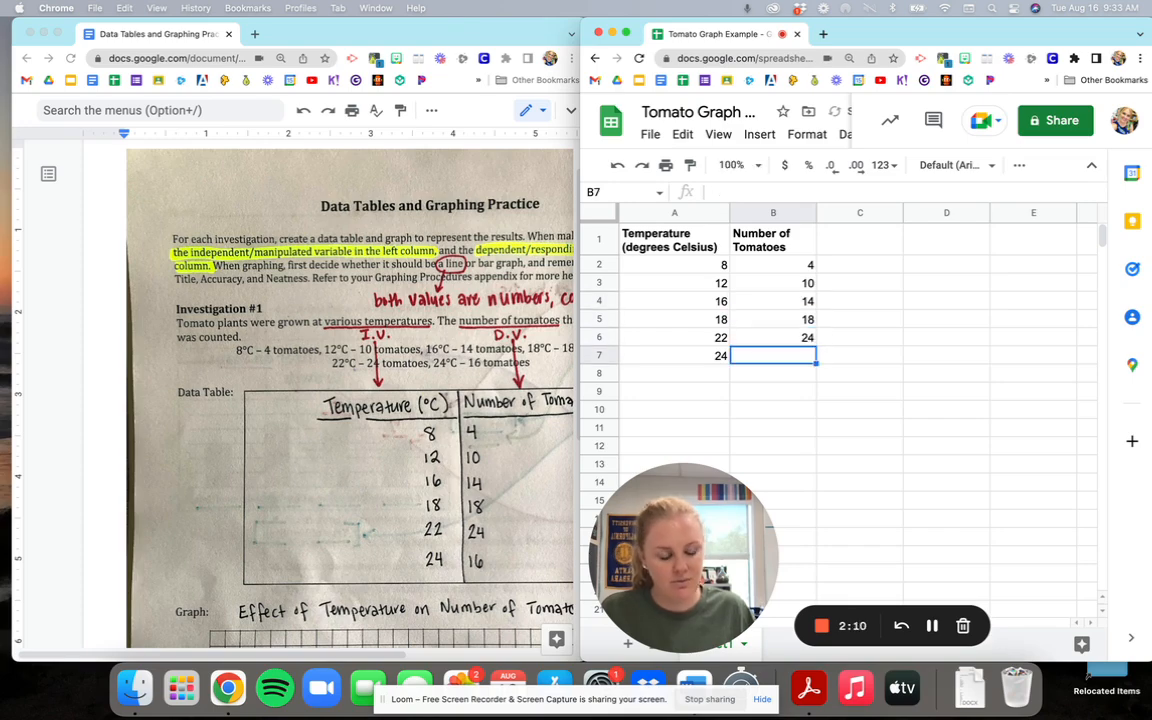
type("16")
key("Return")
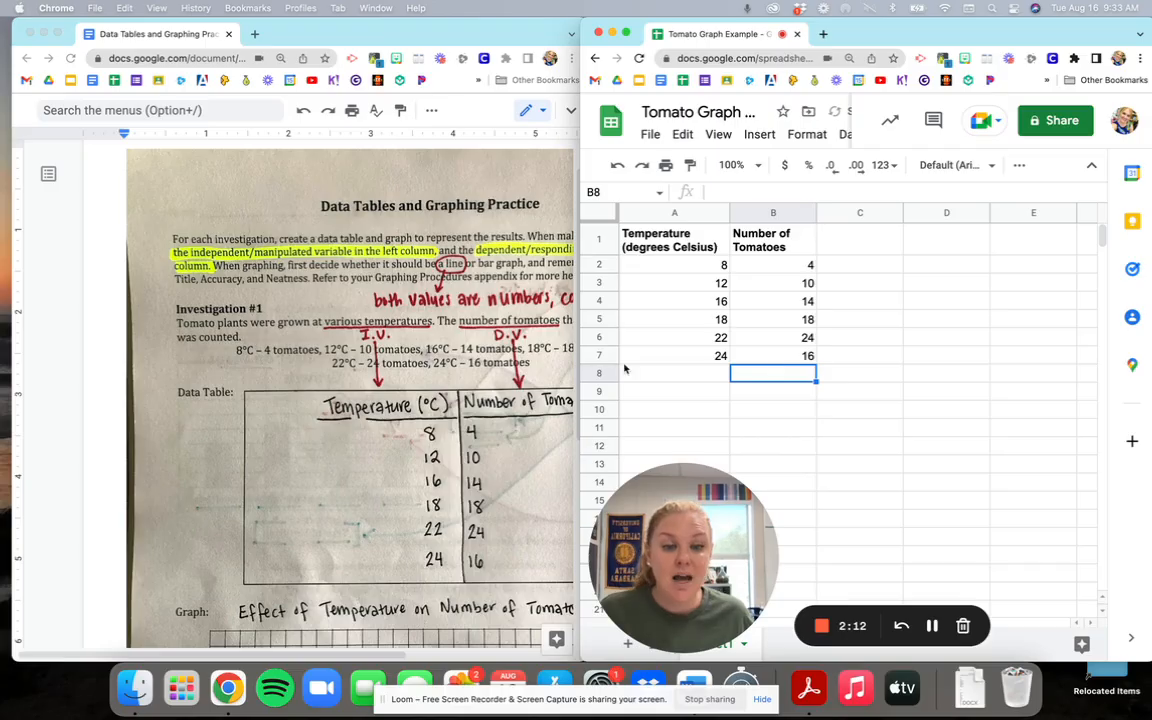
Examine the hand-drawn graph in the worksheet document and return to the spreadsheet in full screen.
left_click(340, 366)
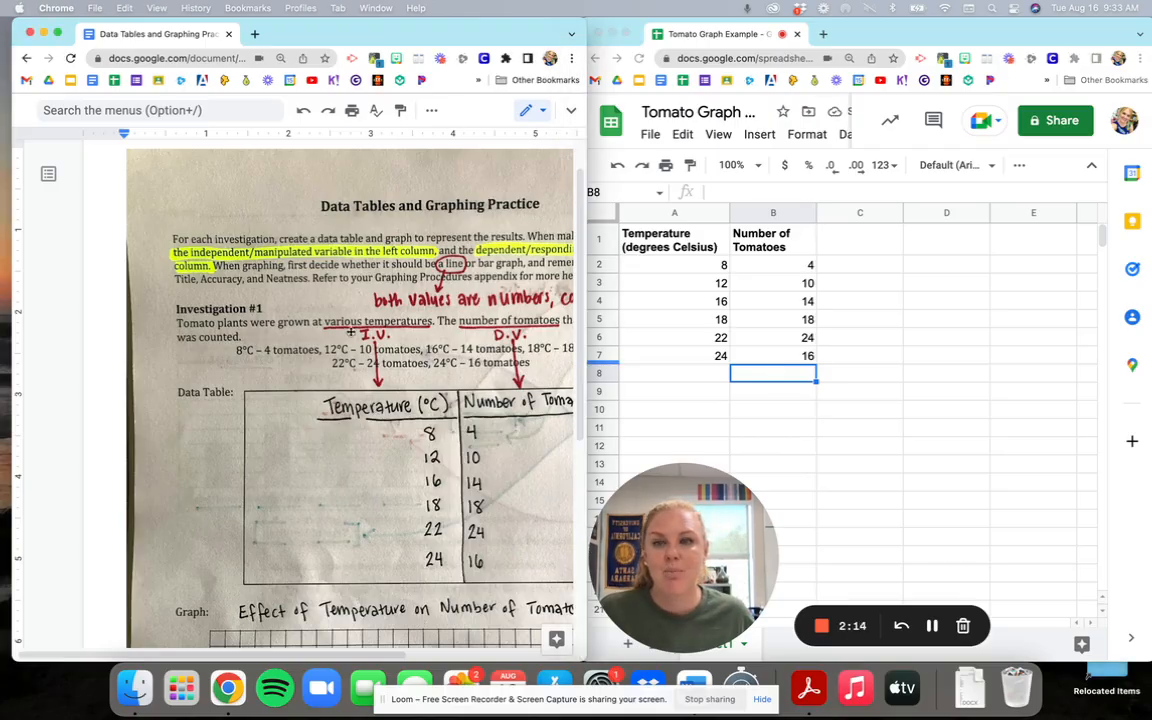
scroll(385, 339, "down", 5)
scroll(385, 339, "right", 3)
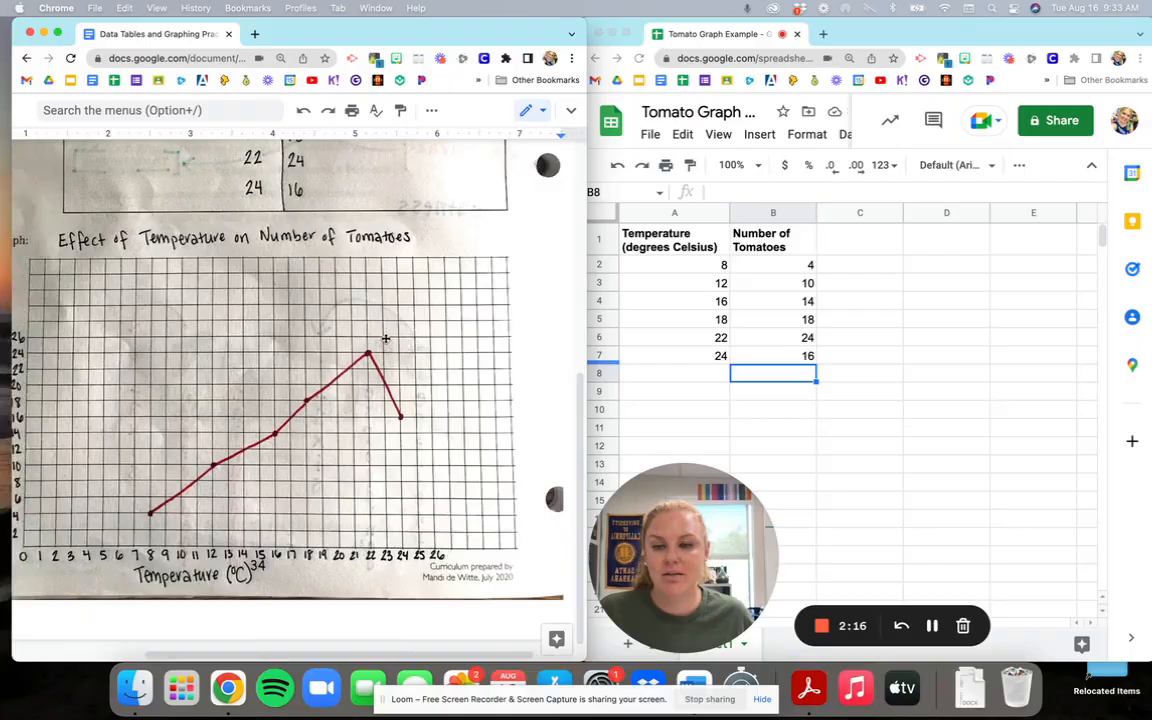
scroll(385, 339, "left", 4)
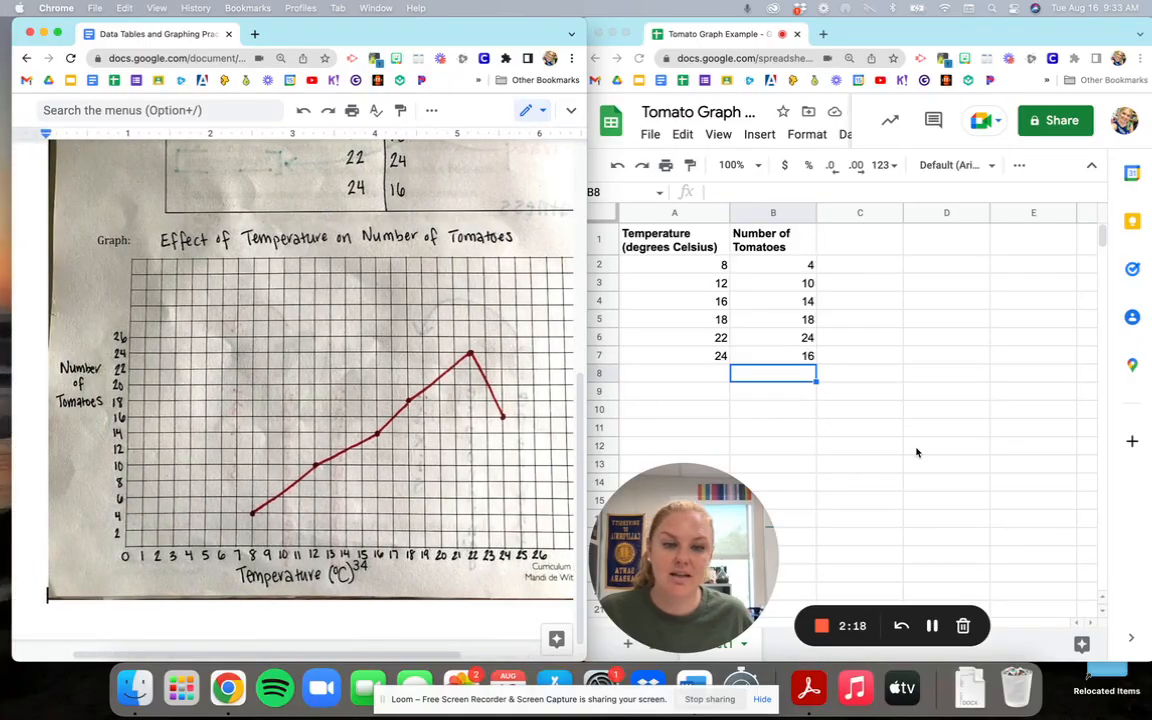
left_click(917, 453)
left_click(626, 33)
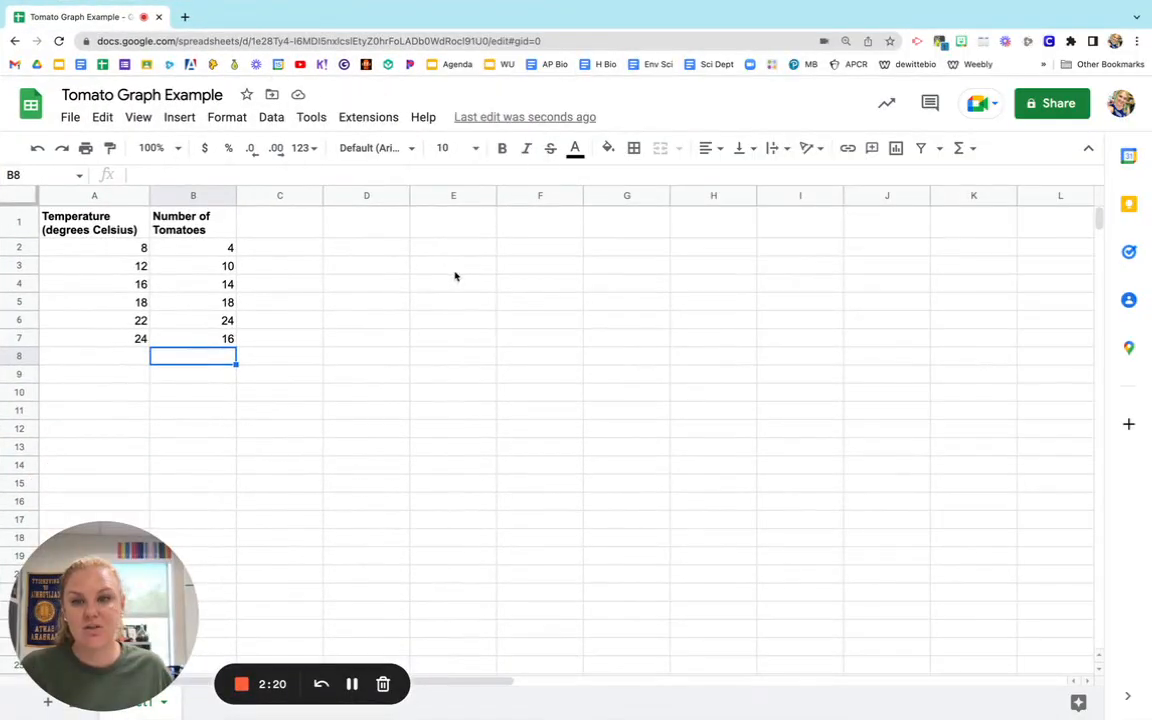
Try to insert a chart with only the empty cell E8 selected, and delete that chart.
left_click(90, 222)
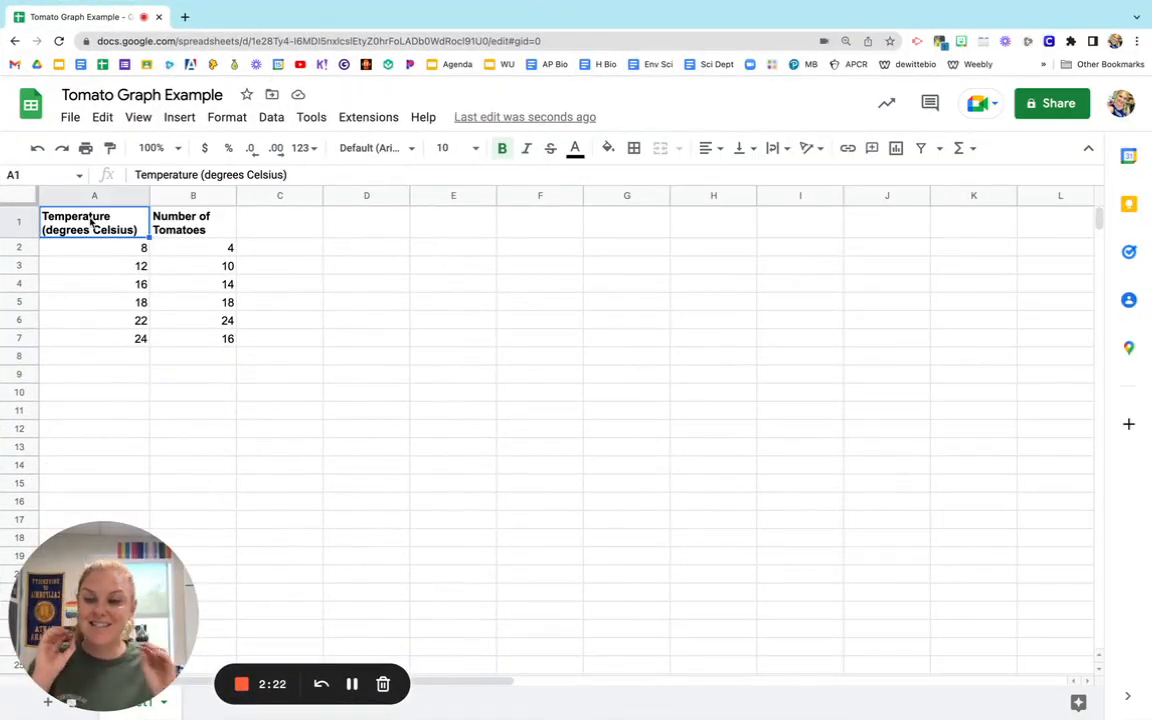
left_click(458, 358)
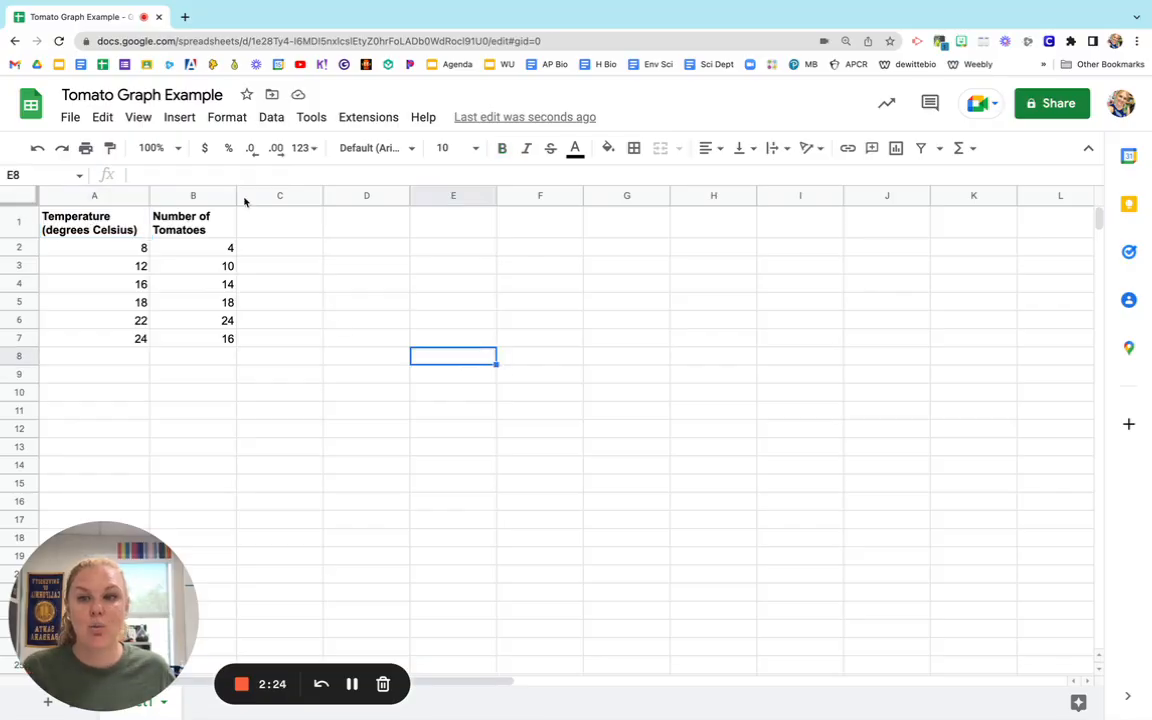
left_click(190, 122)
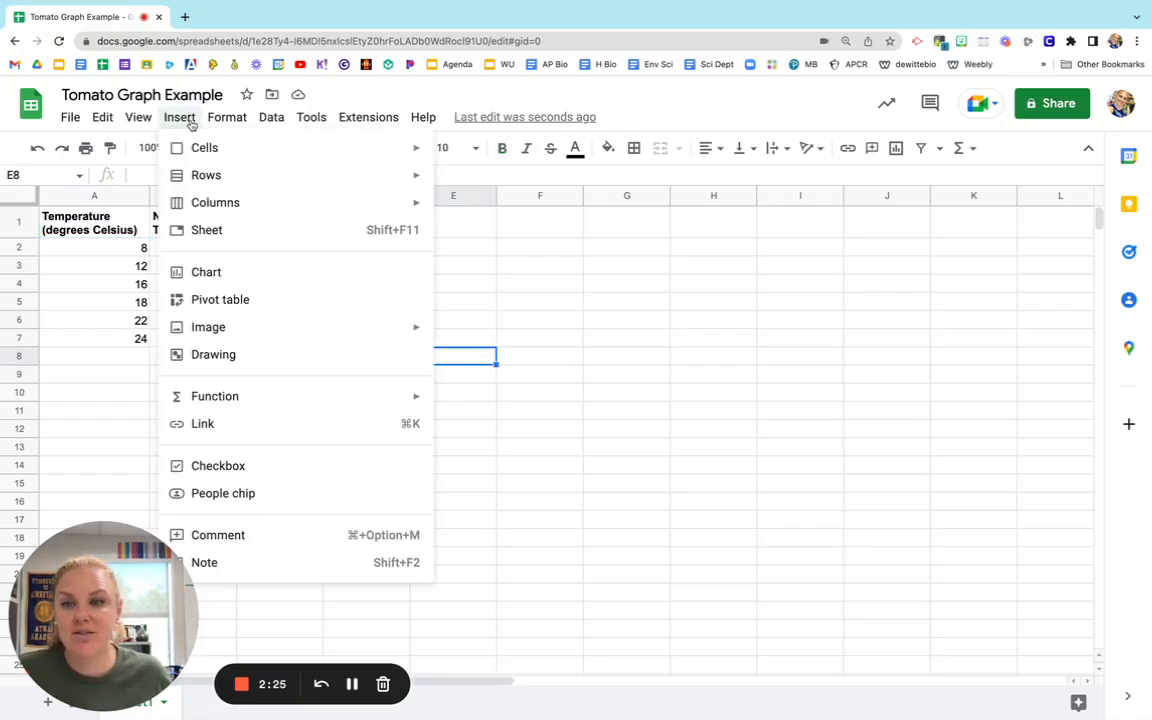
left_click(206, 271)
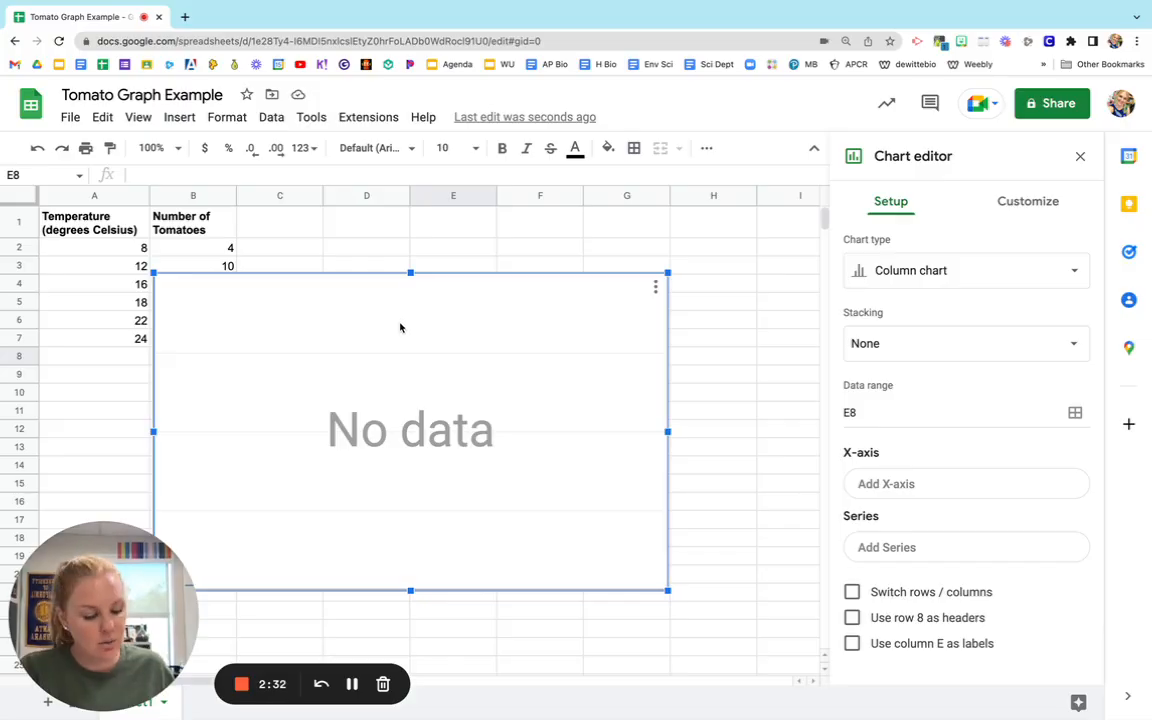
key("Delete")
Insert a chart from the data table range A1:B7, including both column headers.
left_click(94, 228)
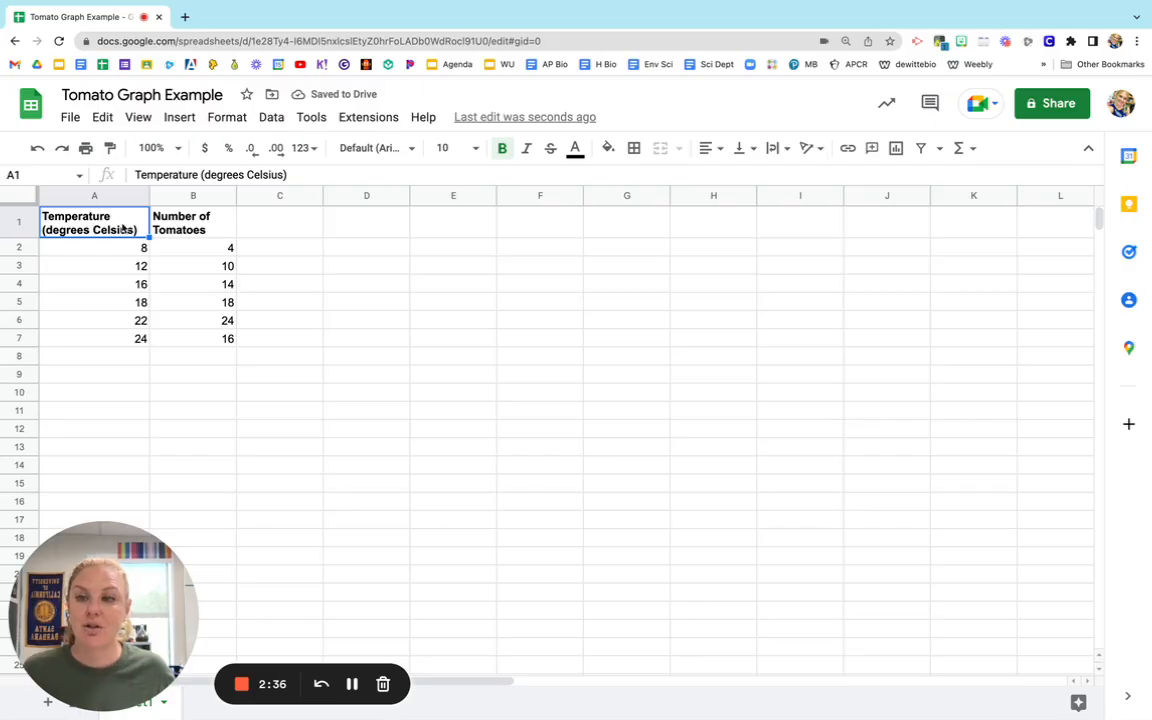
left_click_drag(94, 222, 231, 341)
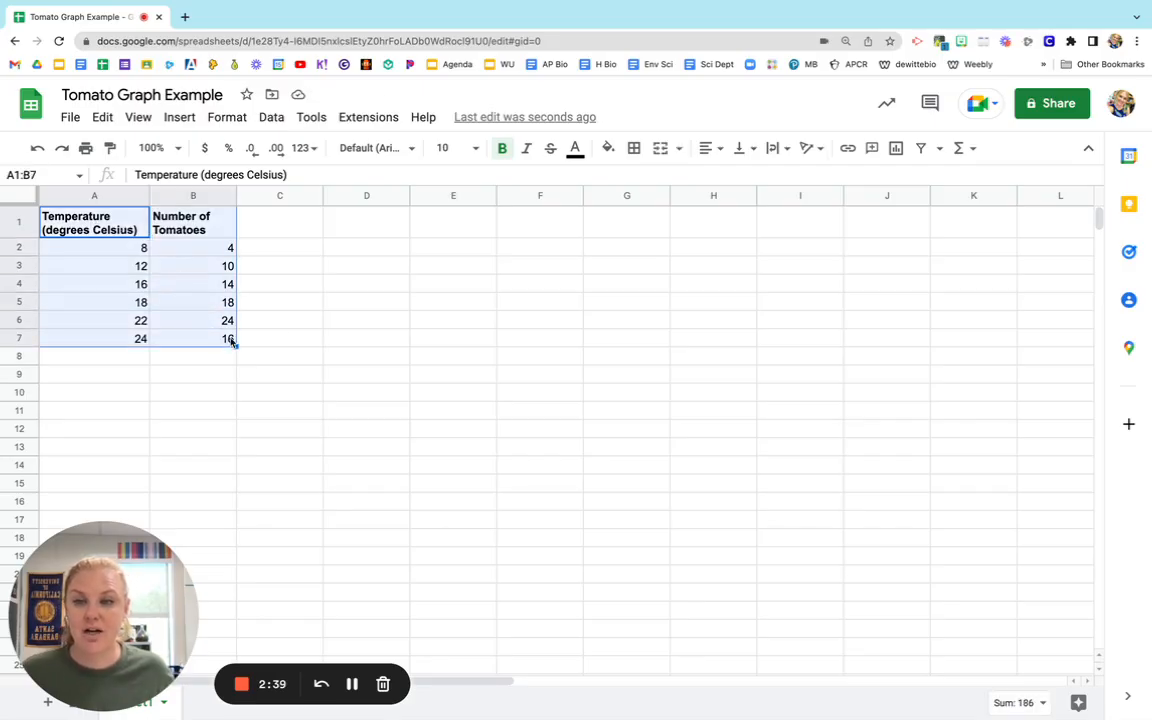
left_click(302, 324)
left_click(79, 229)
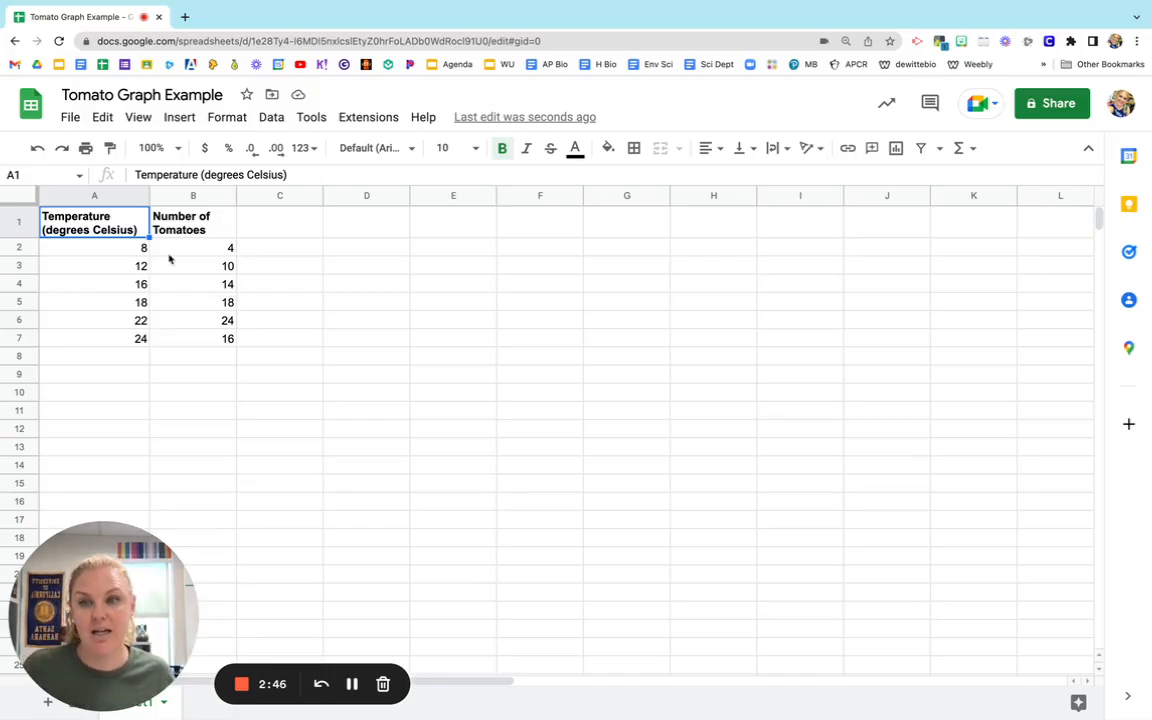
left_click(229, 342, "shift")
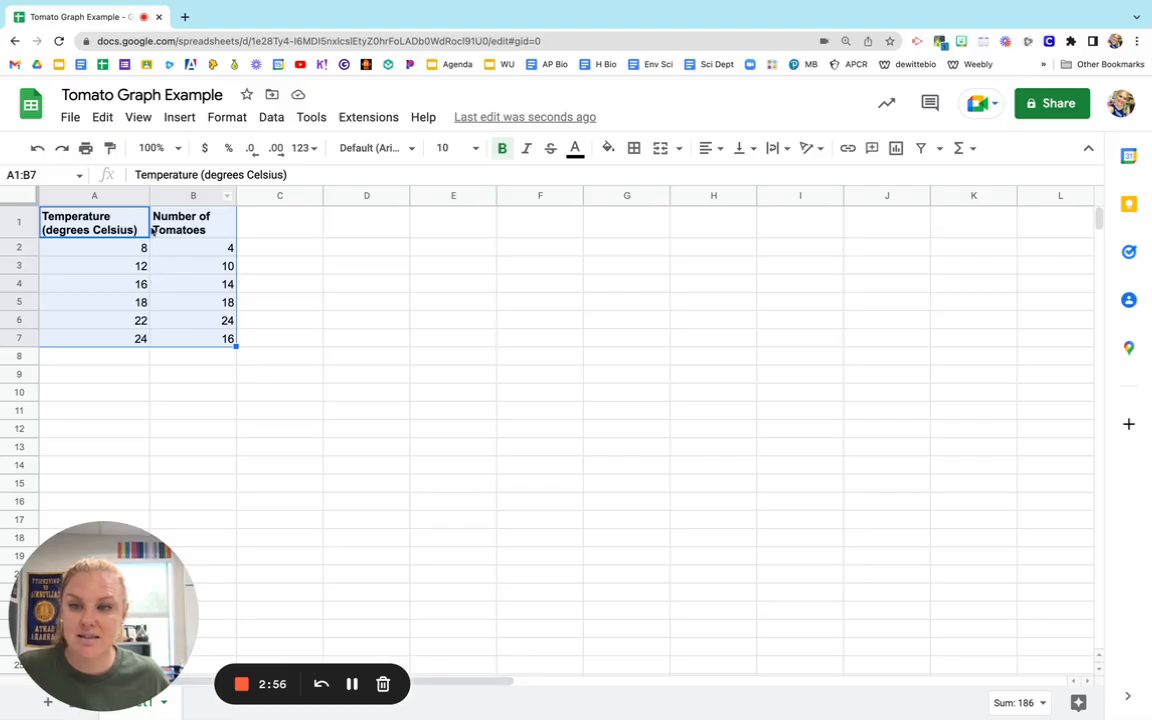
left_click(179, 117)
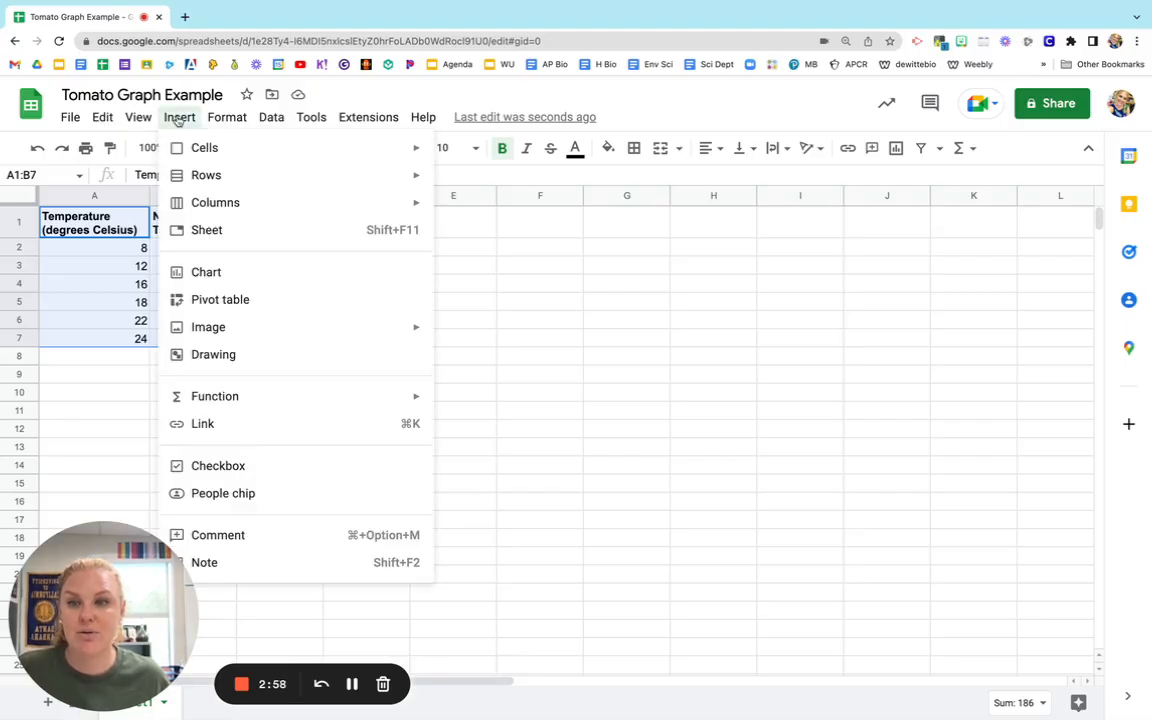
left_click(223, 273)
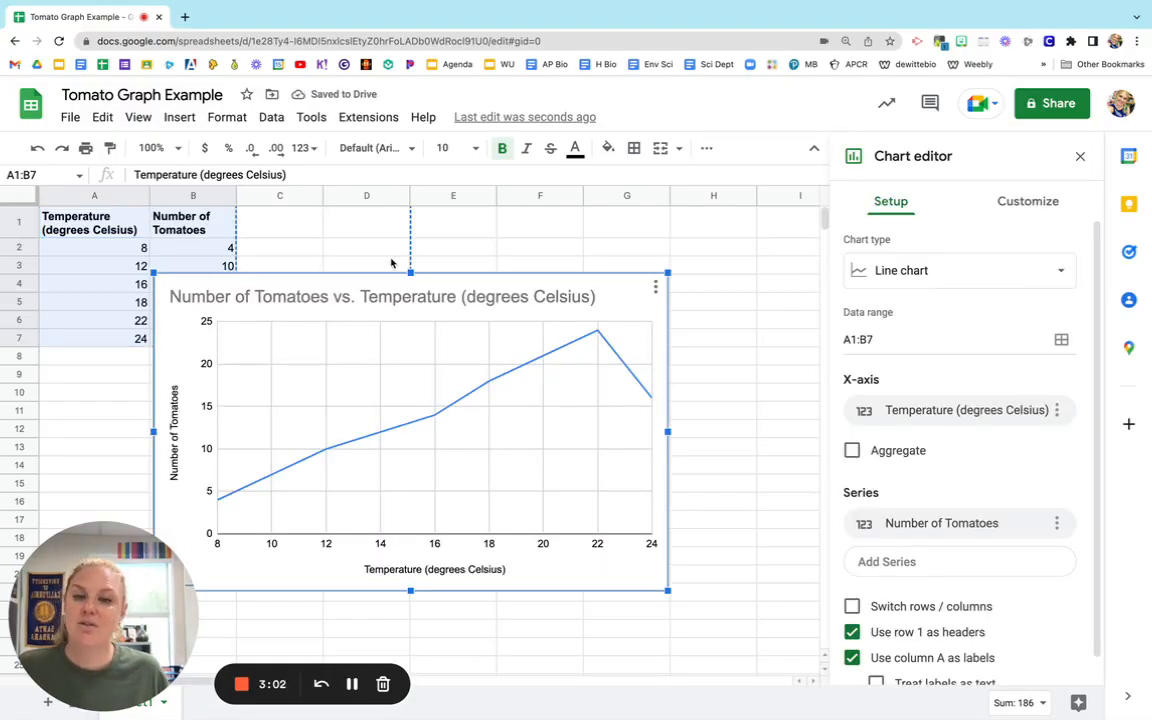
Close the chart editor, move the chart beside the data table so it no longer covers it, and delete the chart.
key("Escape")
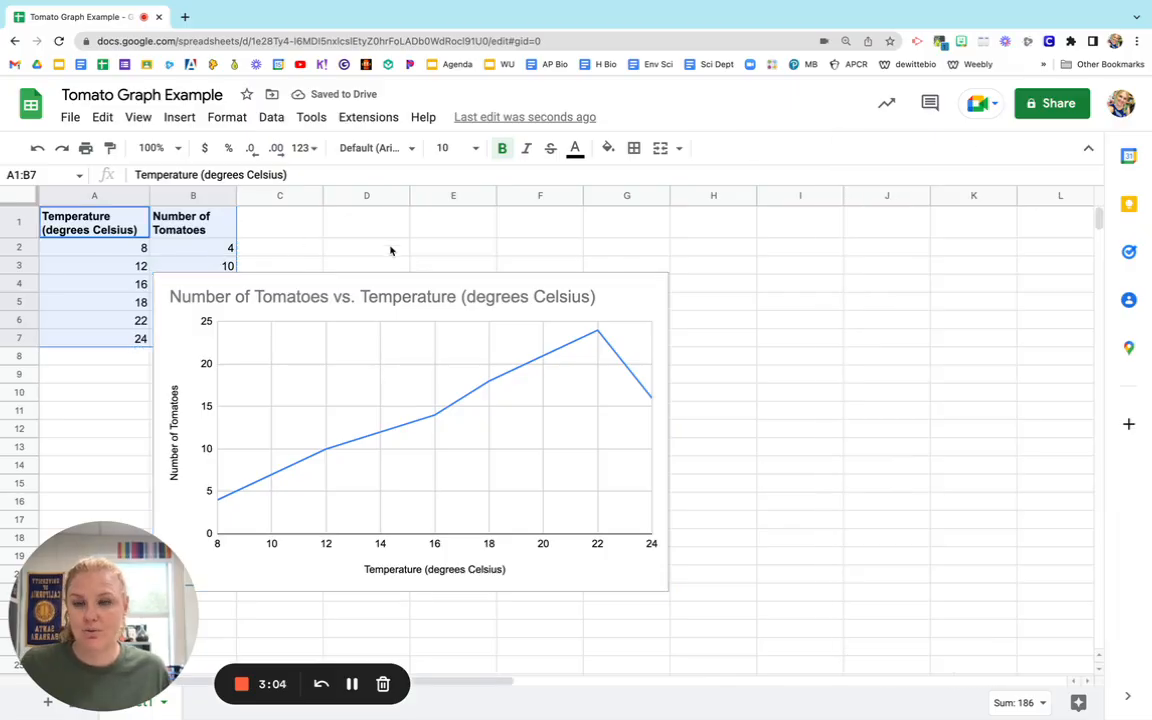
left_click_drag(395, 280, 533, 260)
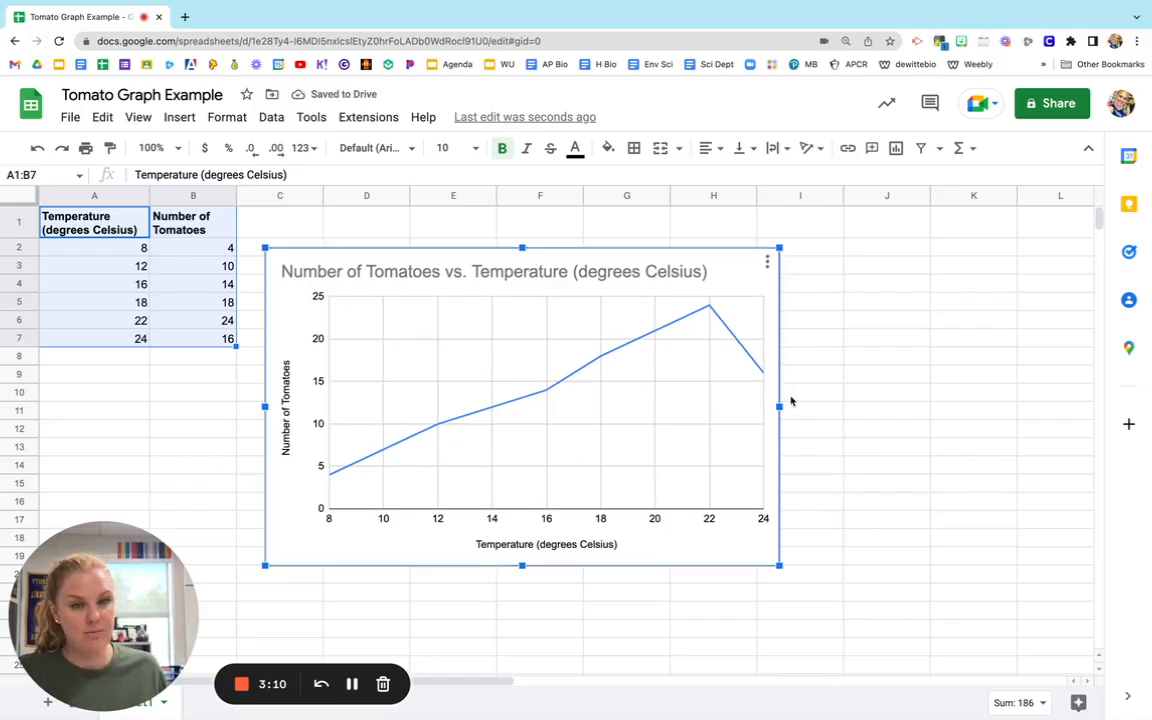
key("Delete")
left_click(567, 407)
Add the unit "C" after each temperature value in cells A2 to A7.
left_click(120, 249)
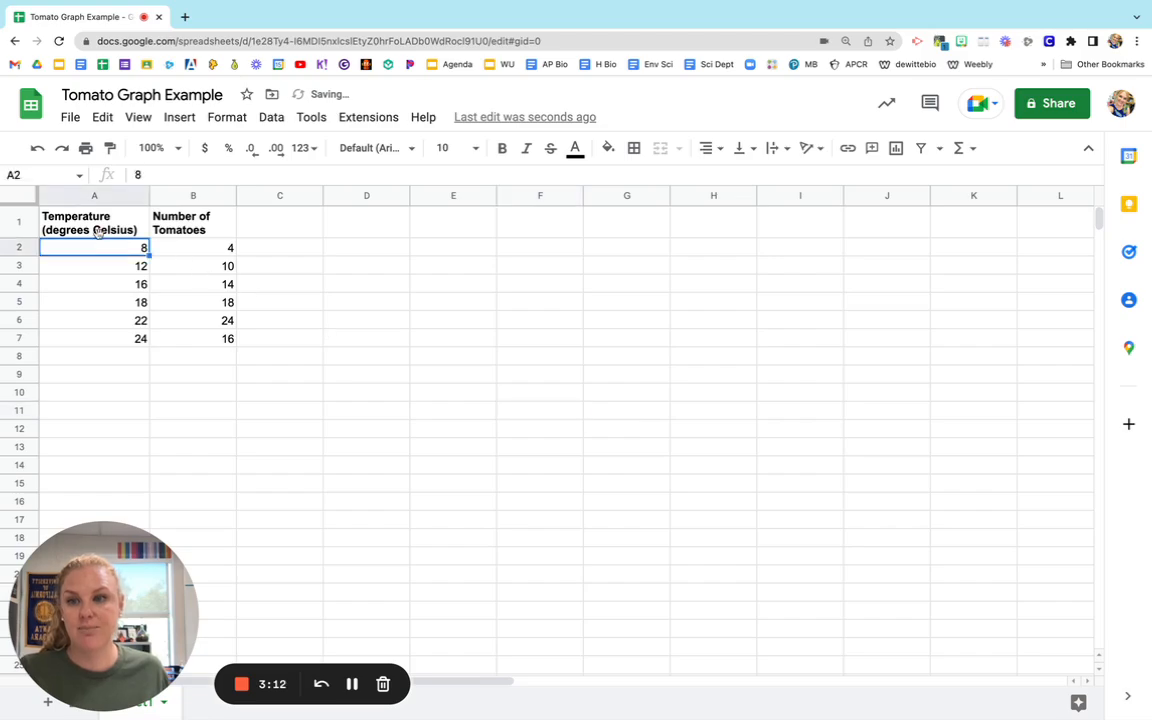
key("Up")
left_click(126, 249)
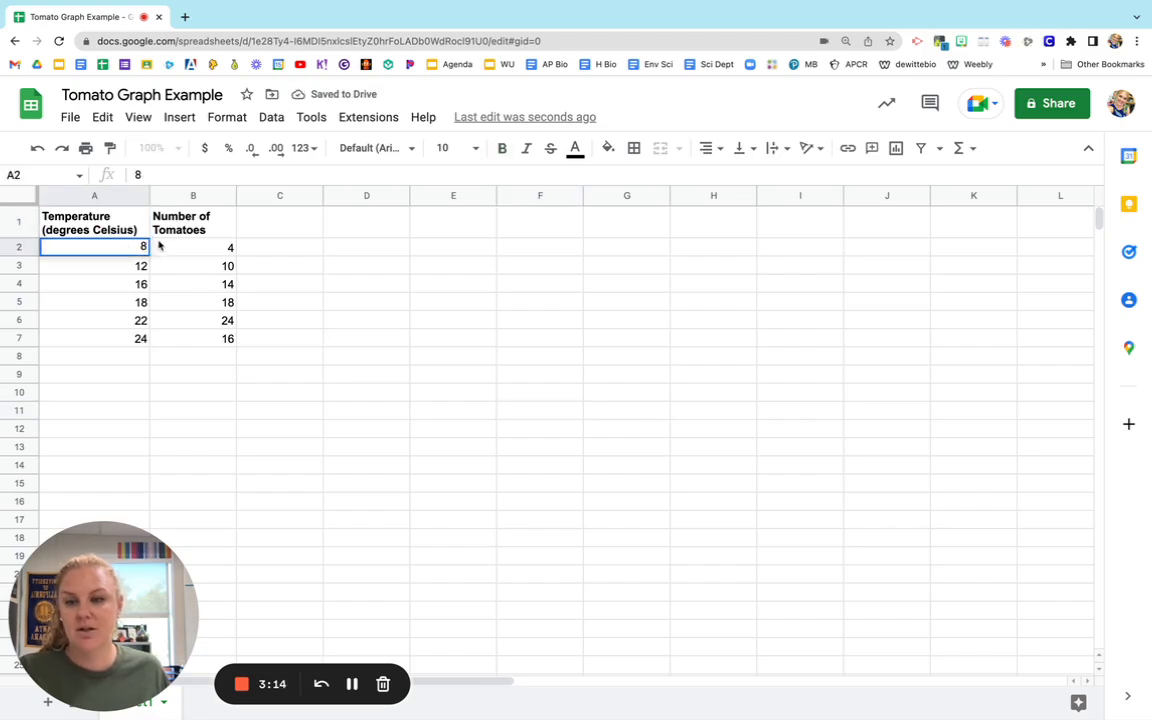
double_click(146, 249)
type("C")
key("Return")
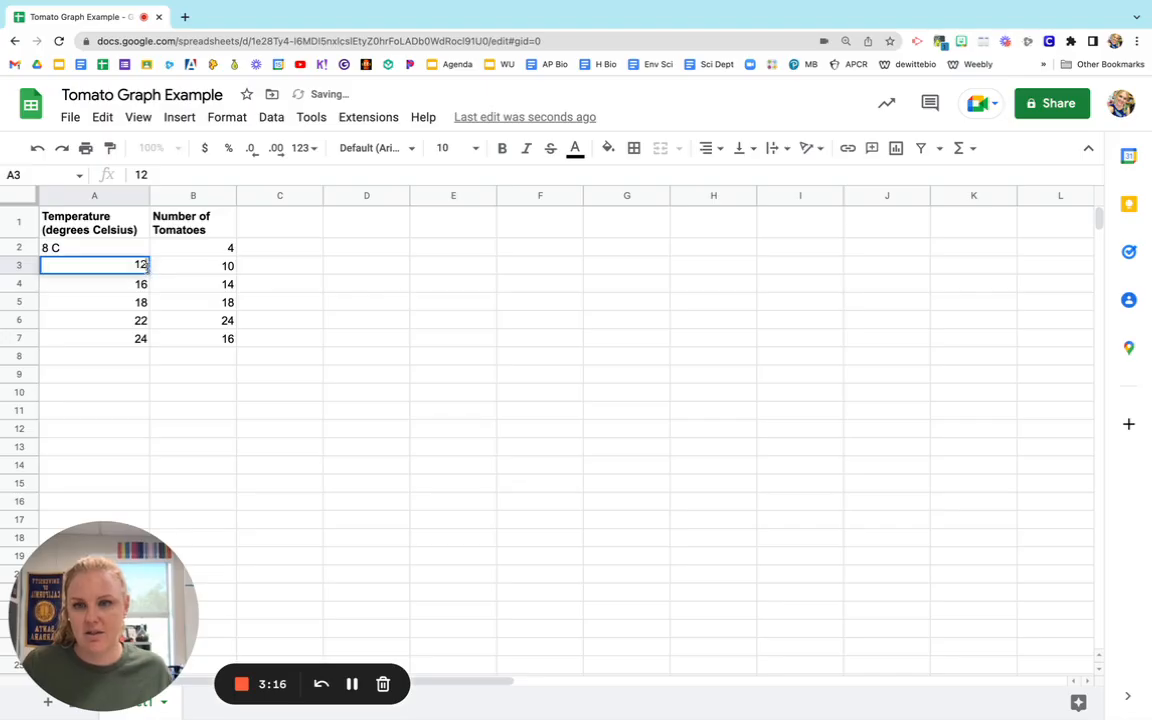
double_click(146, 266)
type("C")
key("Return")
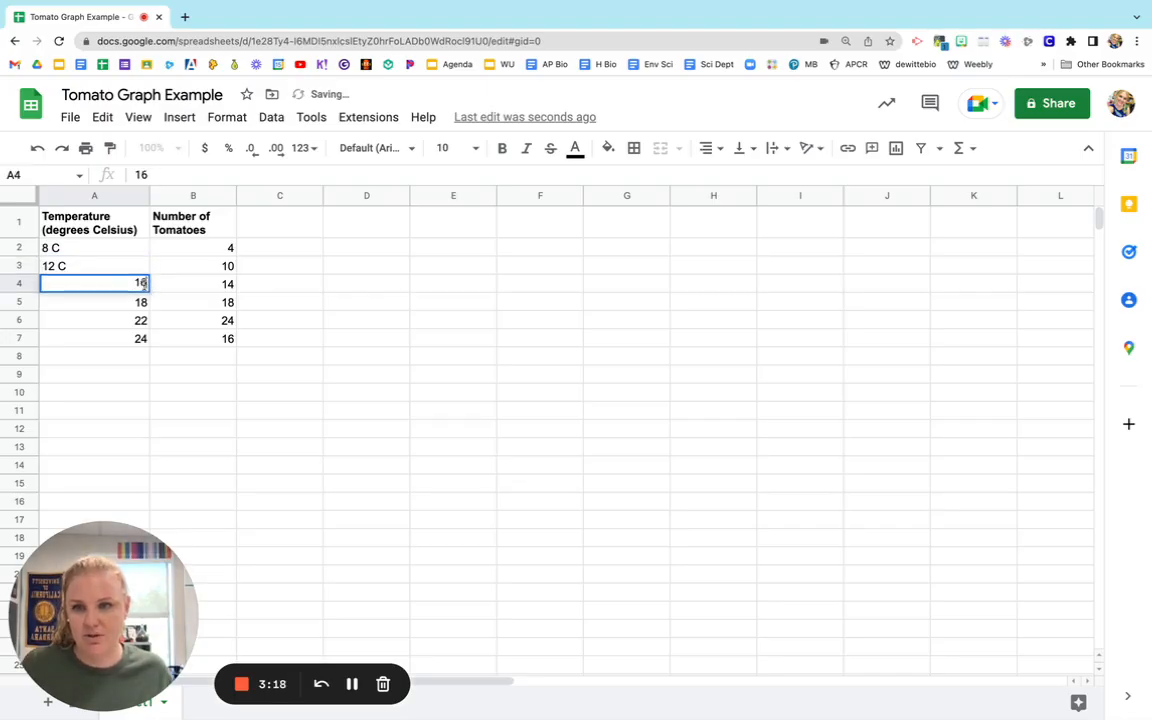
double_click(146, 284)
type("C")
key("Return")
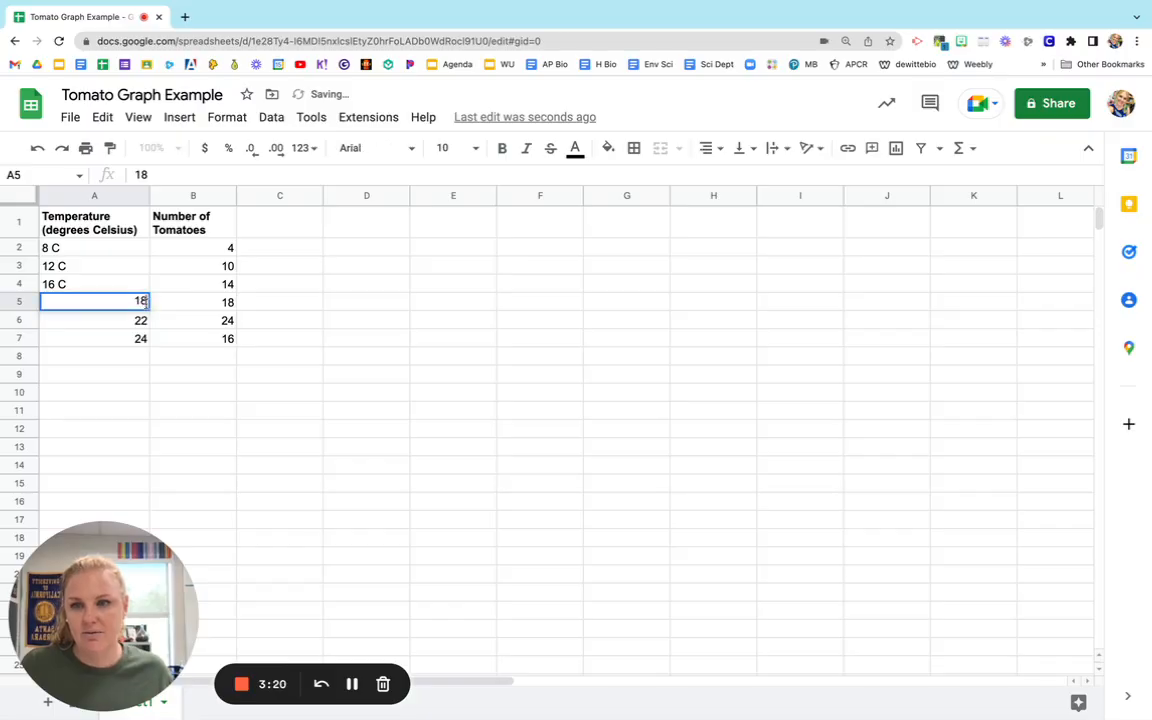
double_click(146, 302)
type("C")
key("Return")
double_click(146, 320)
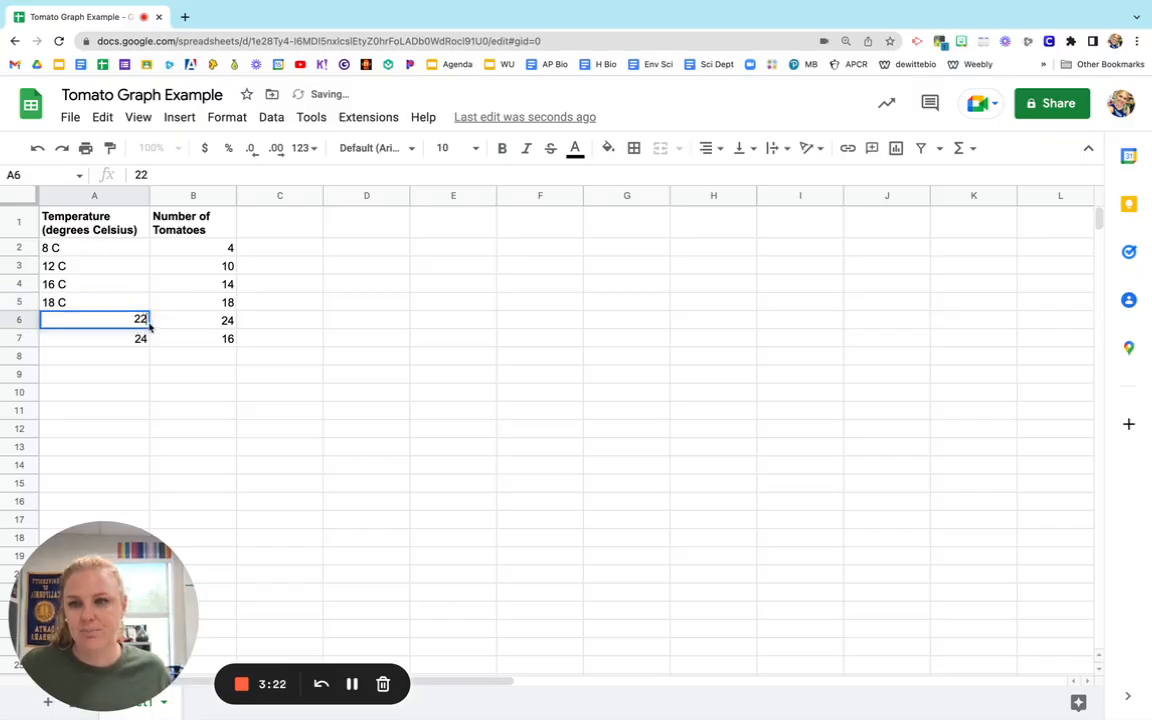
type("C")
key("Return")
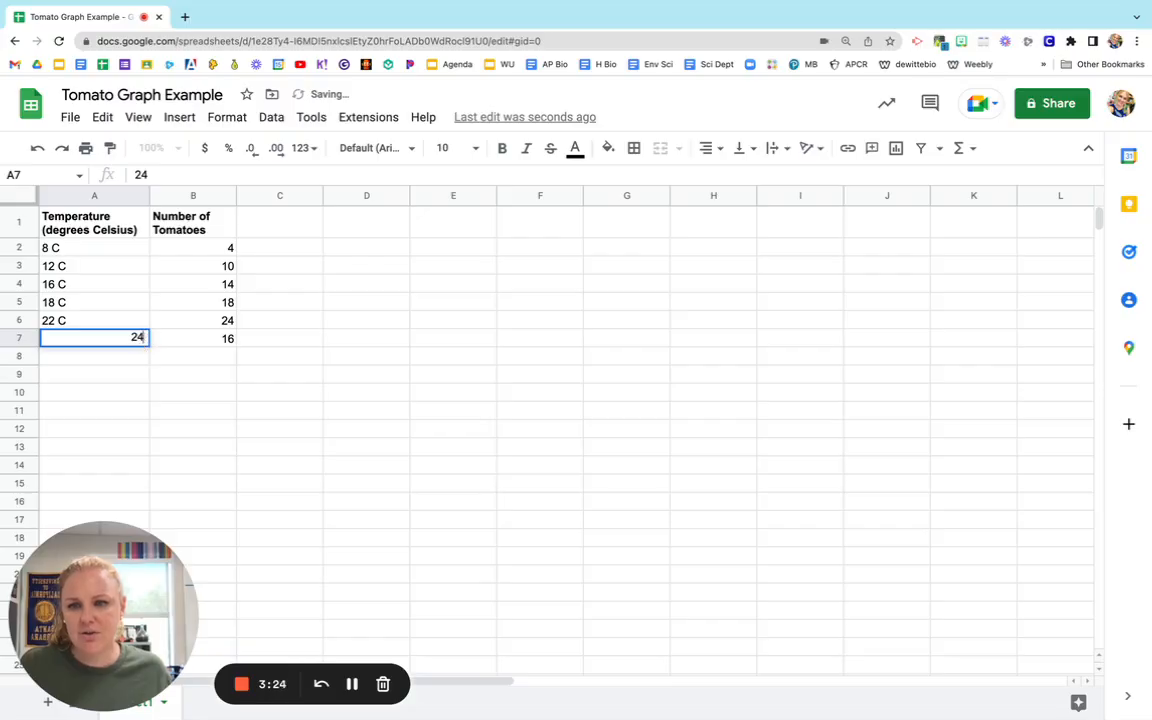
double_click(146, 337)
type("C")
left_click(175, 208)
Add the unit "cm" after each tomato count in cells B2 to B7.
left_click(226, 248)
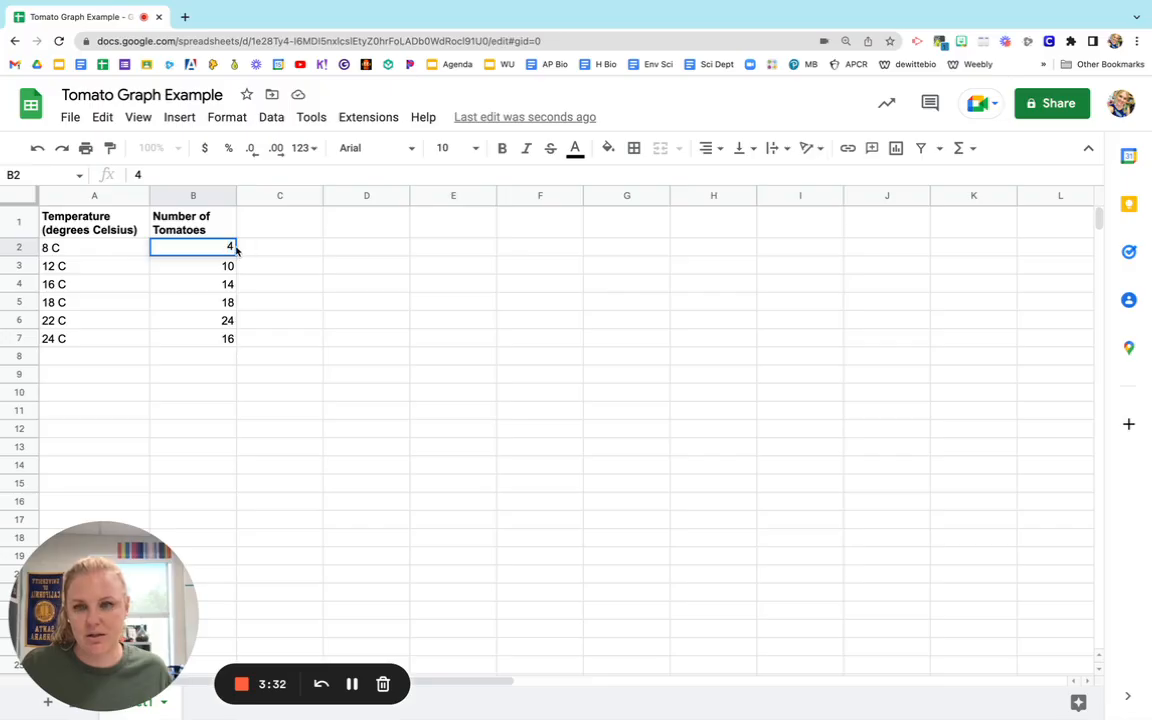
type("cm")
key("Return")
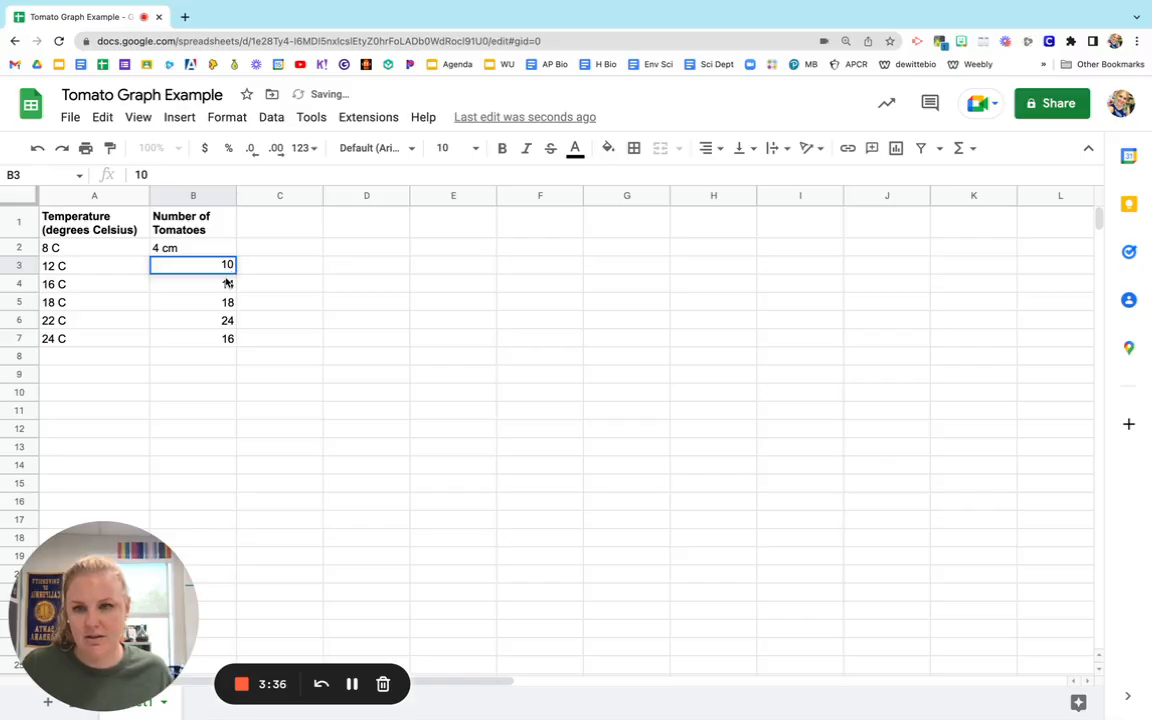
key("Return")
type("cm")
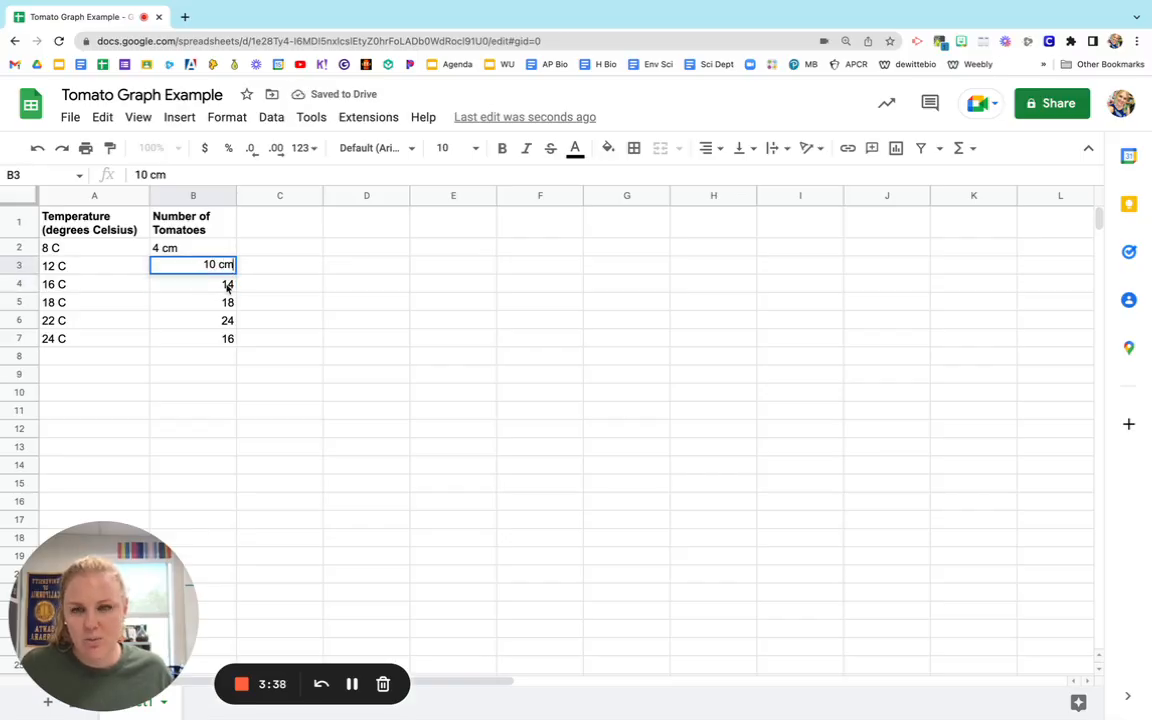
key("Return")
key("Return")
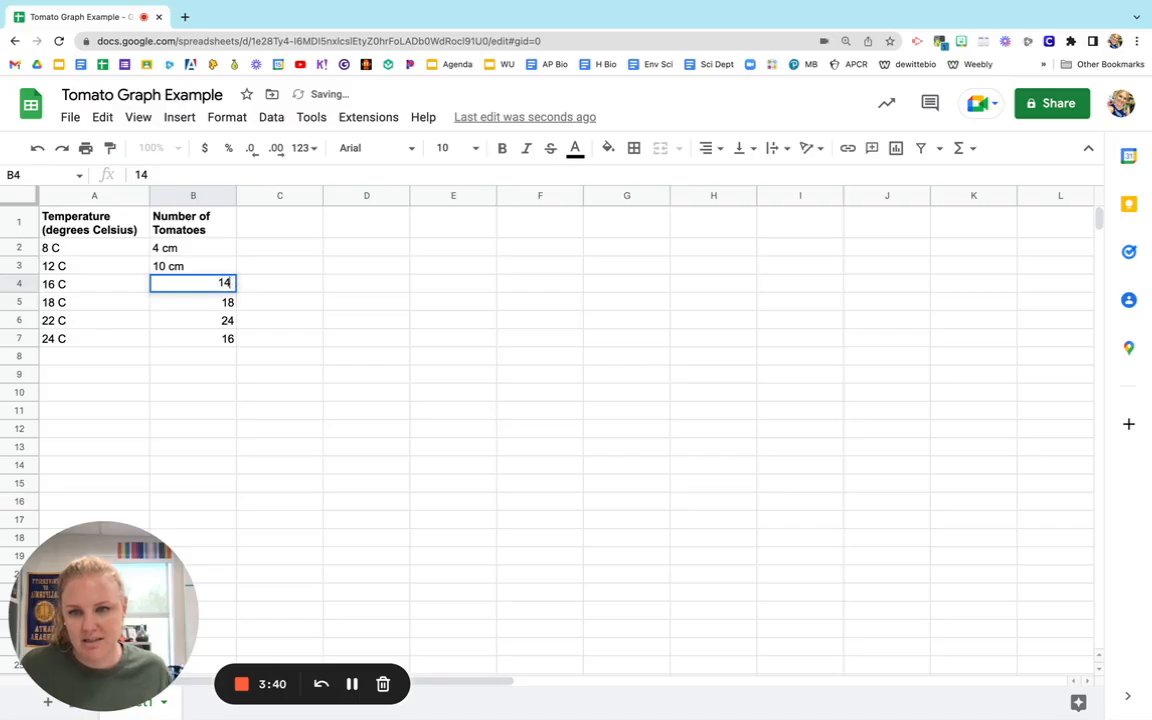
type("cm")
key("Return")
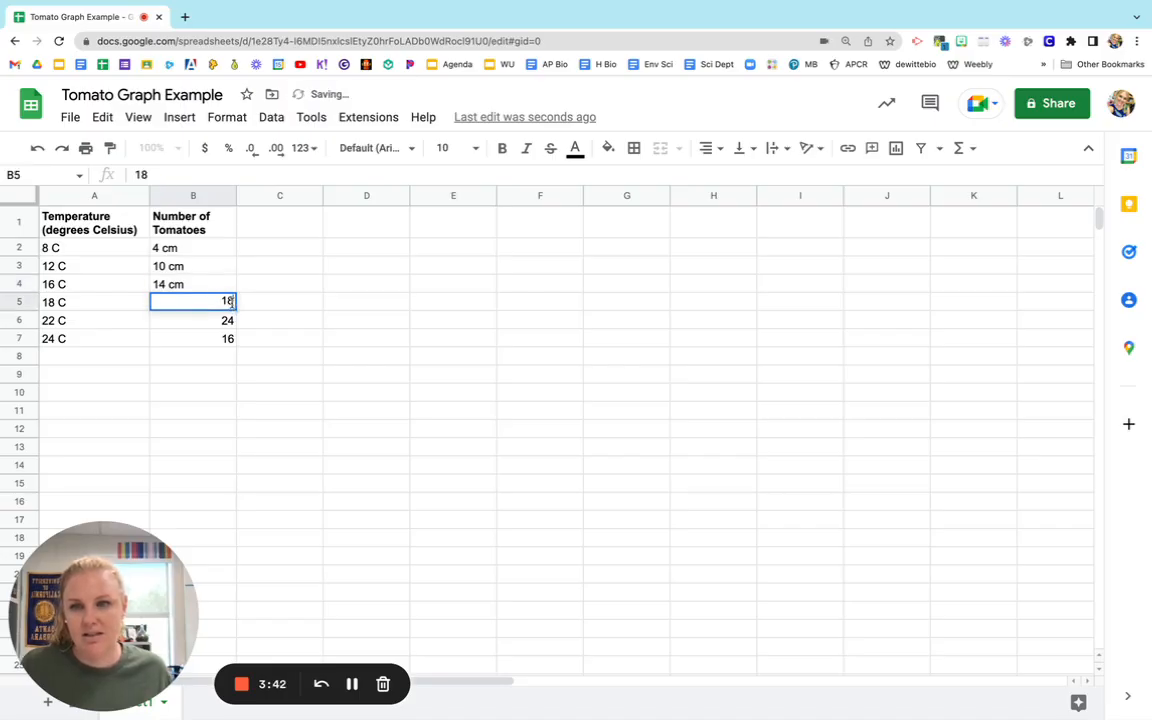
key("Return")
type("cm")
key("Return")
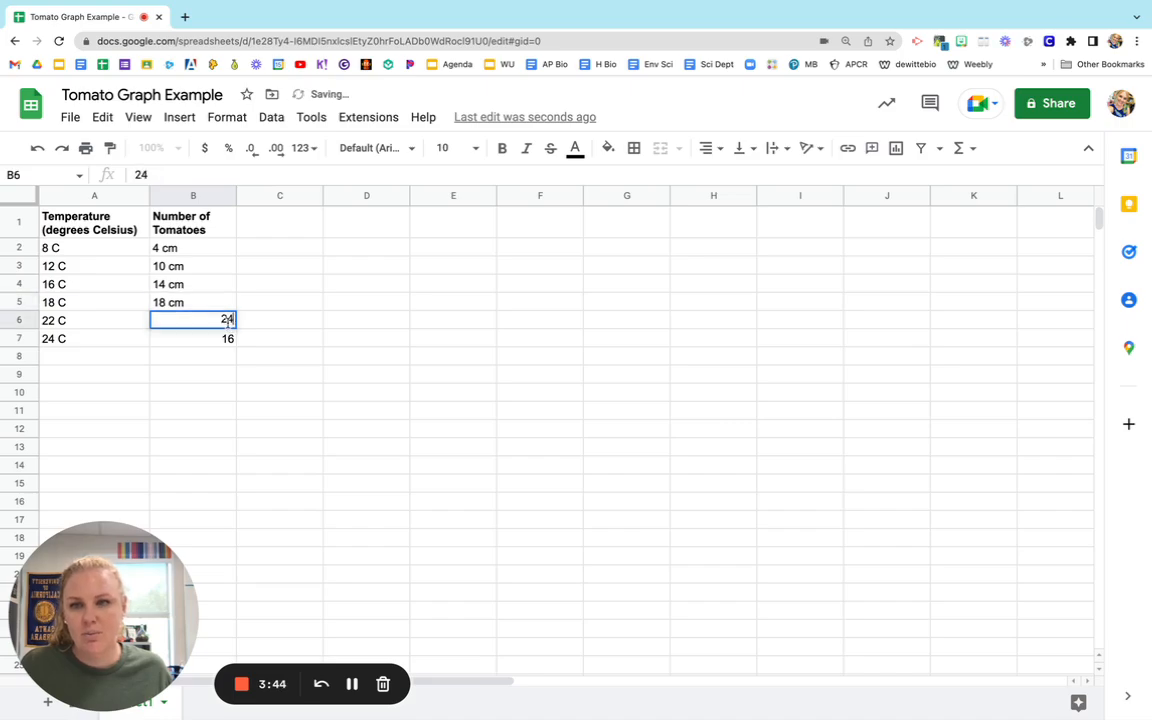
key("Return")
type("cm")
key("Return")
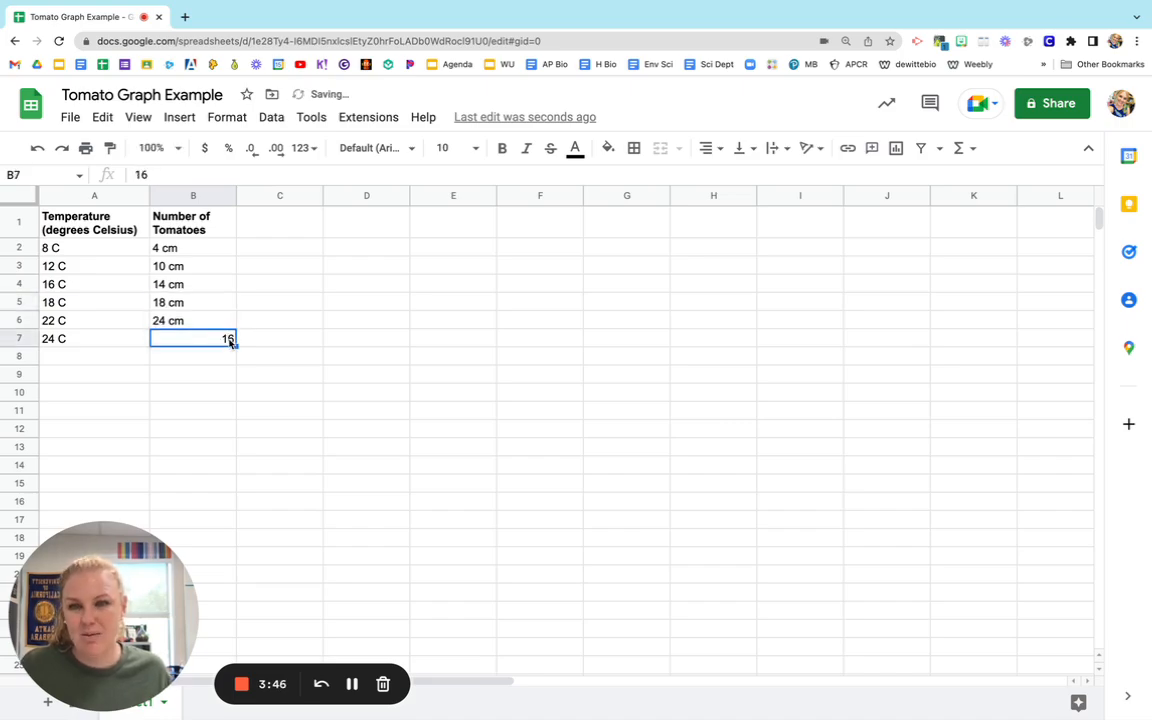
double_click(232, 340)
left_click(230, 338)
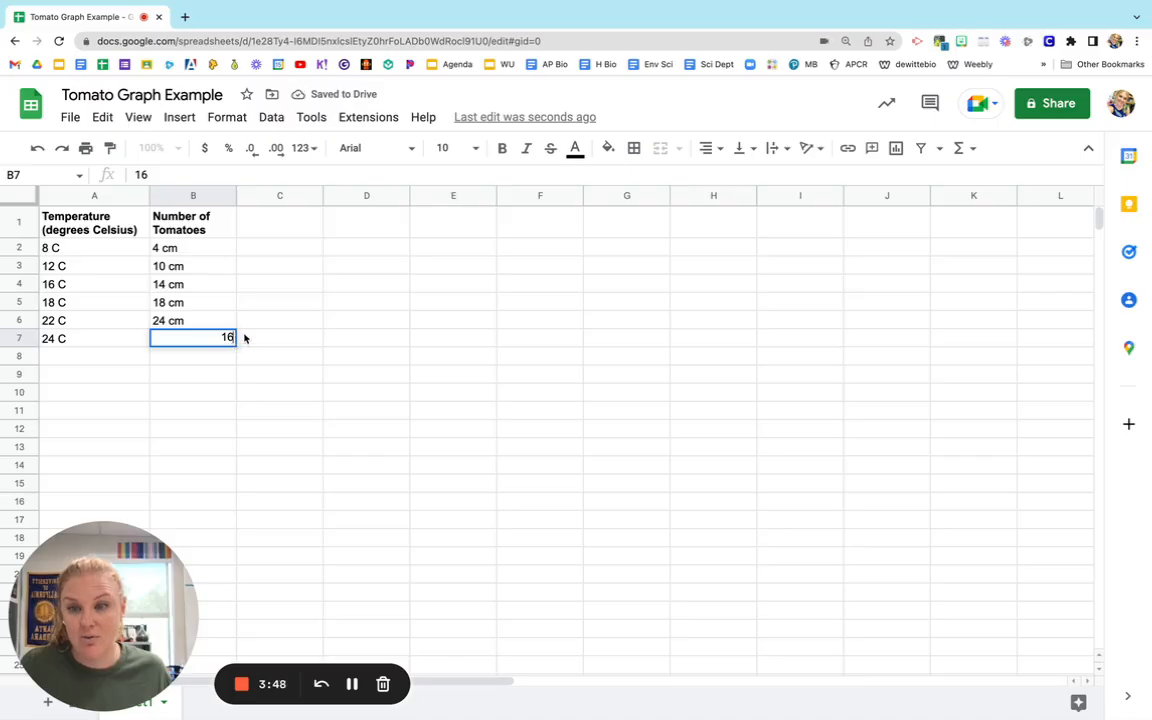
type("cm")
left_click(331, 309)
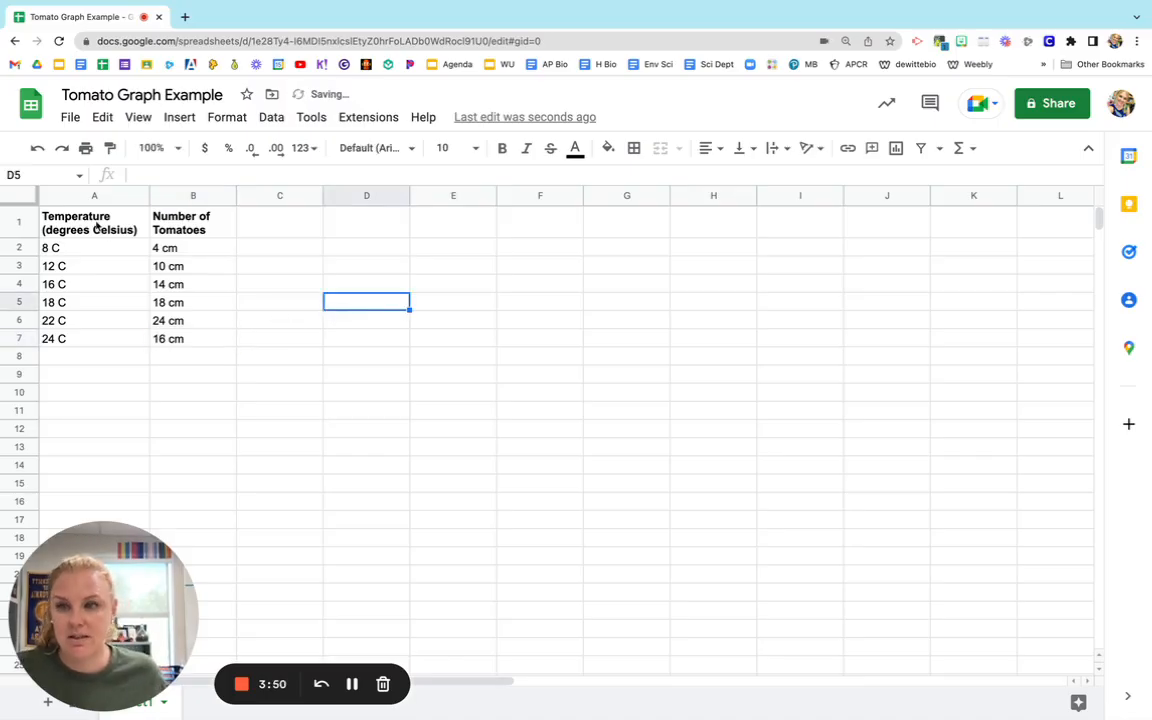
Try to insert a chart from range A1:B7 with units in the cells, and delete that chart.
left_click_drag(90, 222, 200, 341)
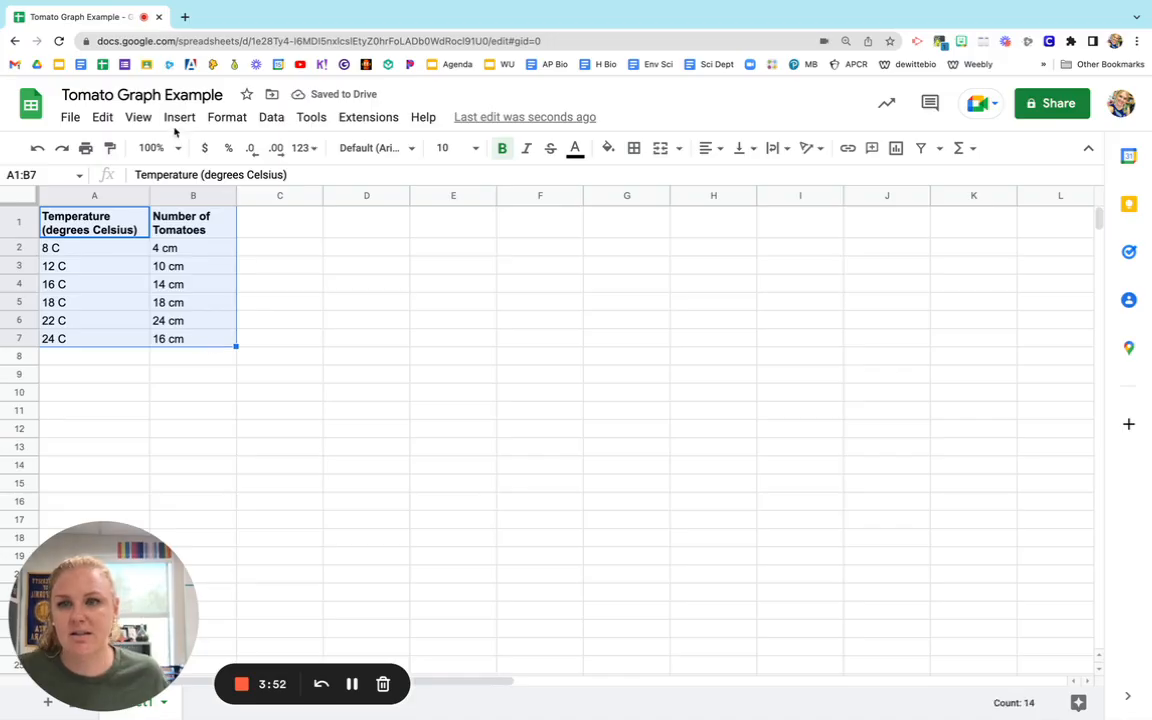
left_click(177, 117)
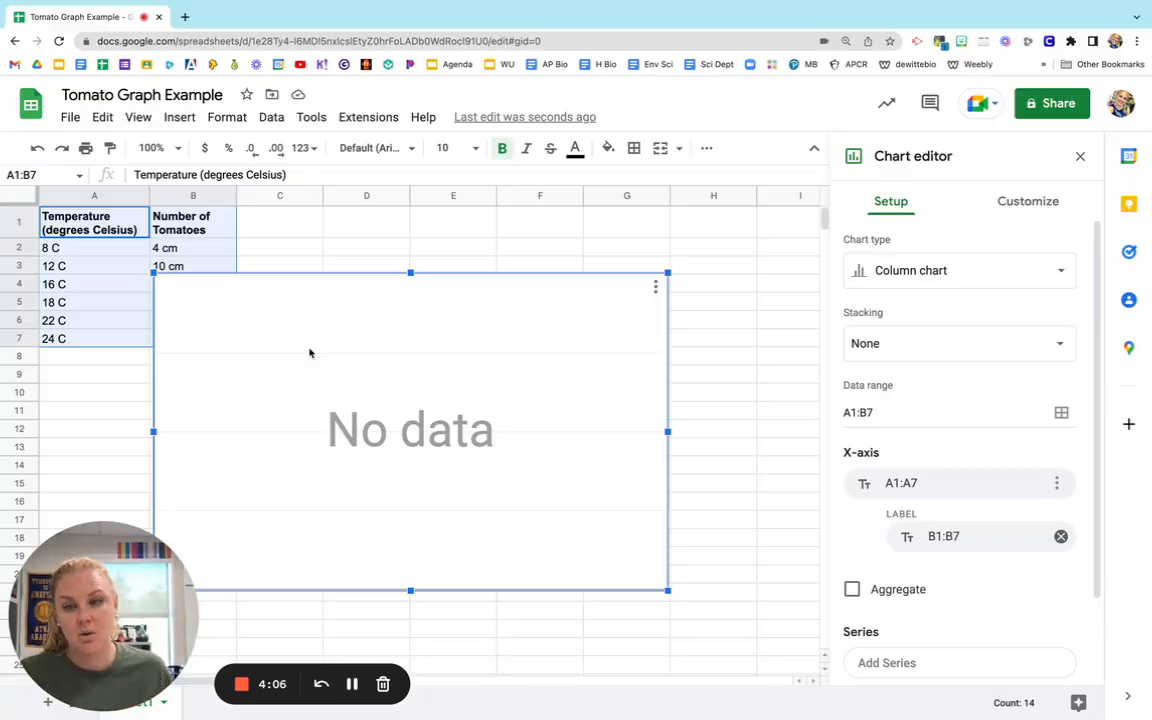
key("Delete")
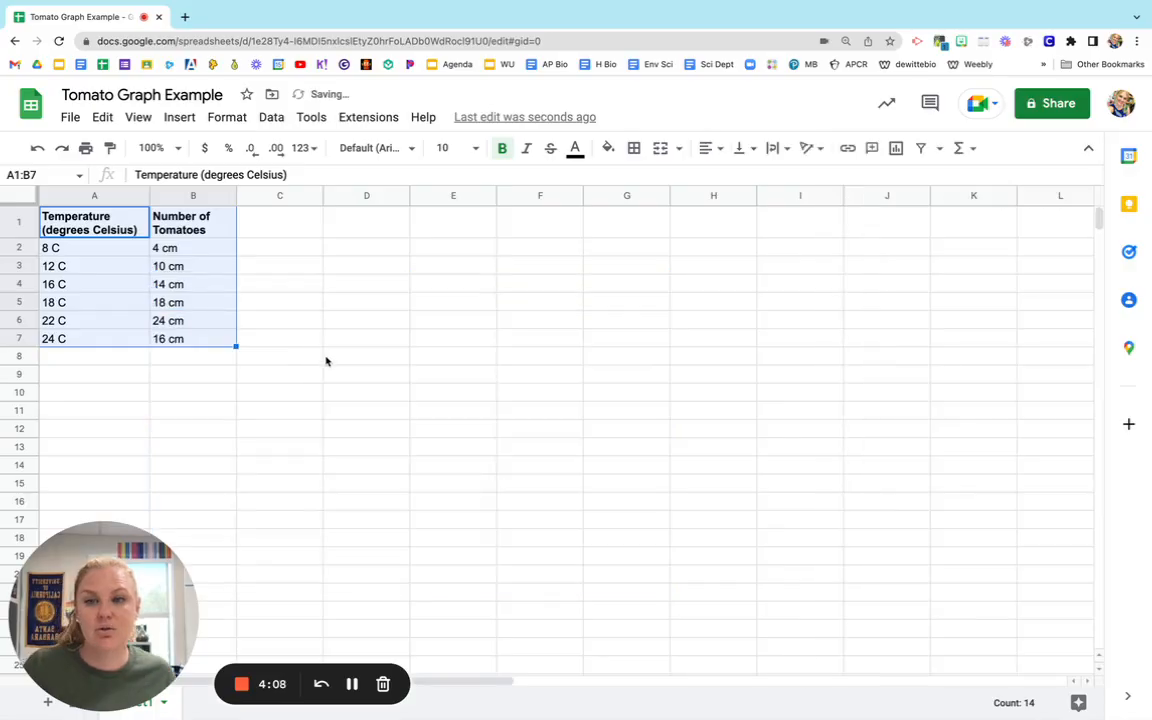
left_click(327, 358)
left_click(97, 252)
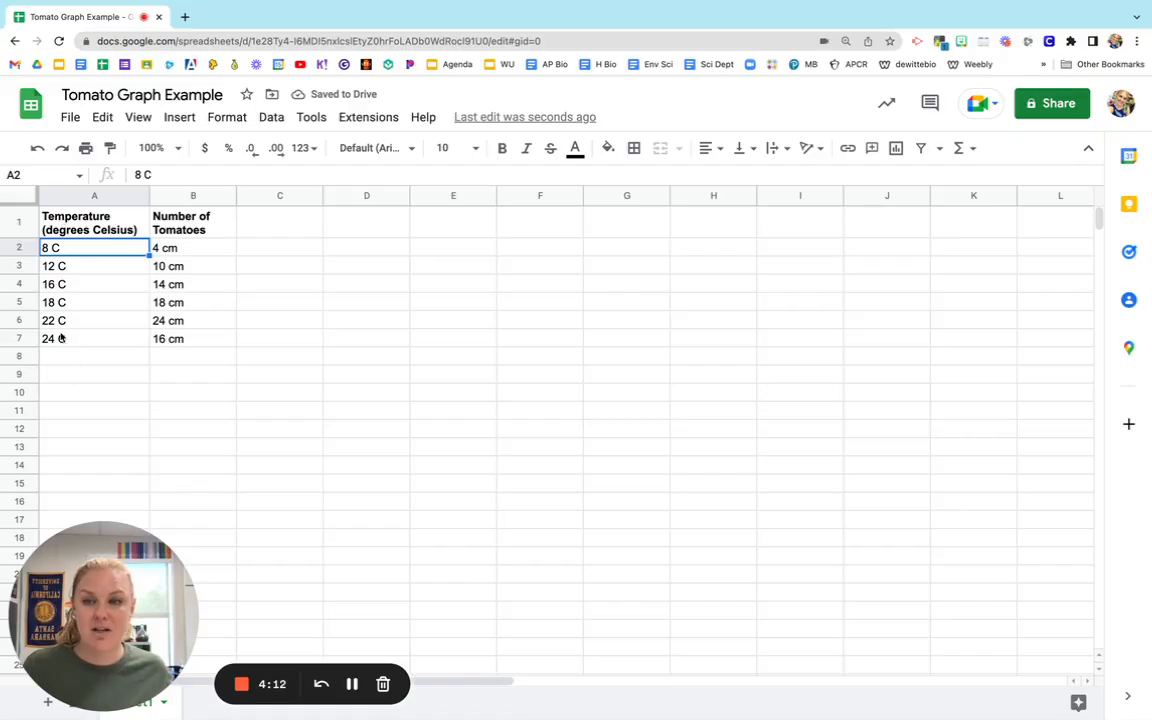
key("Right")
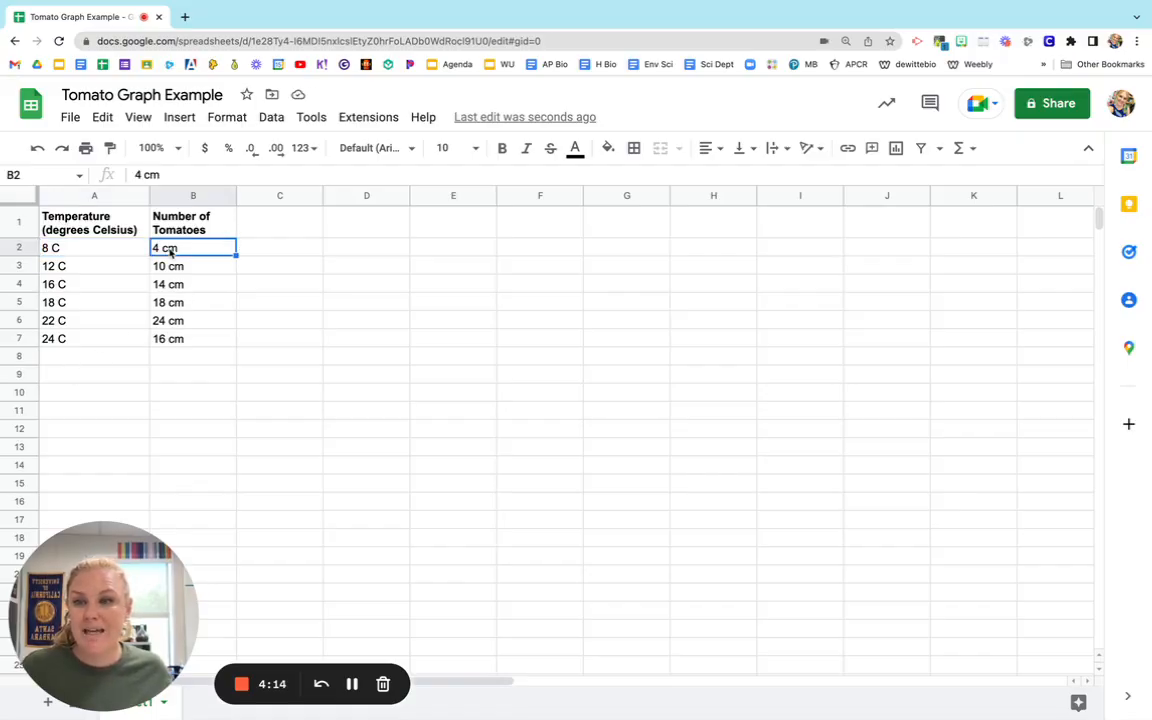
left_click(67, 251)
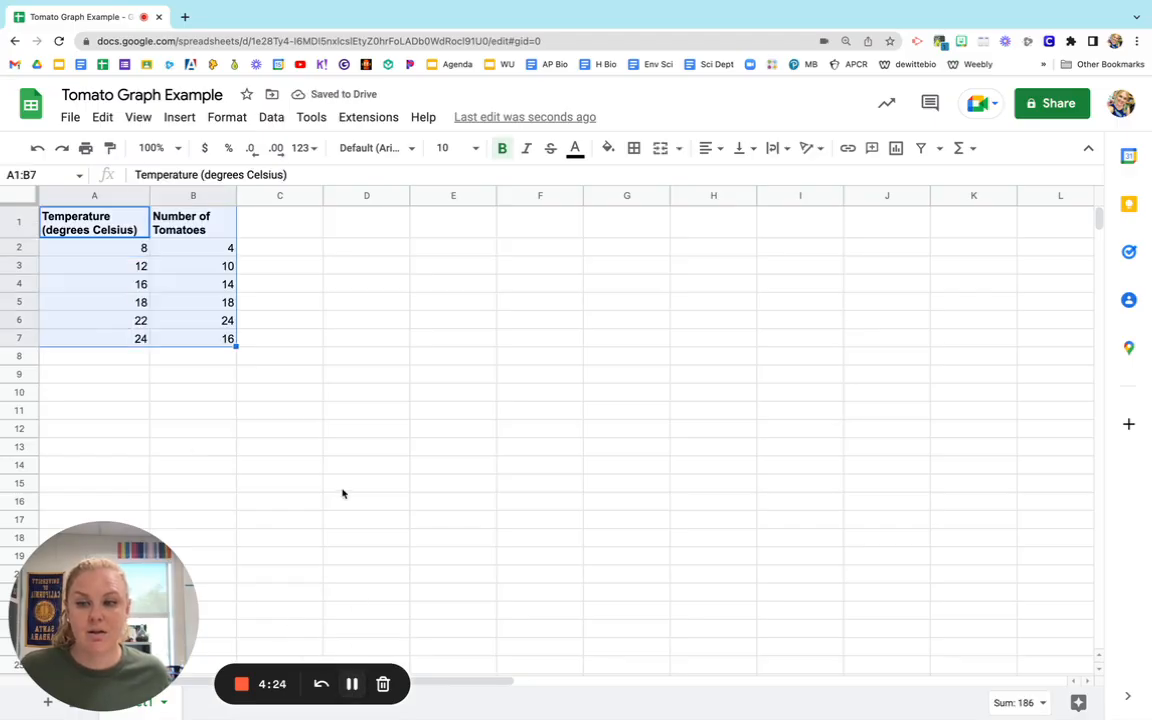
left_click(342, 491)
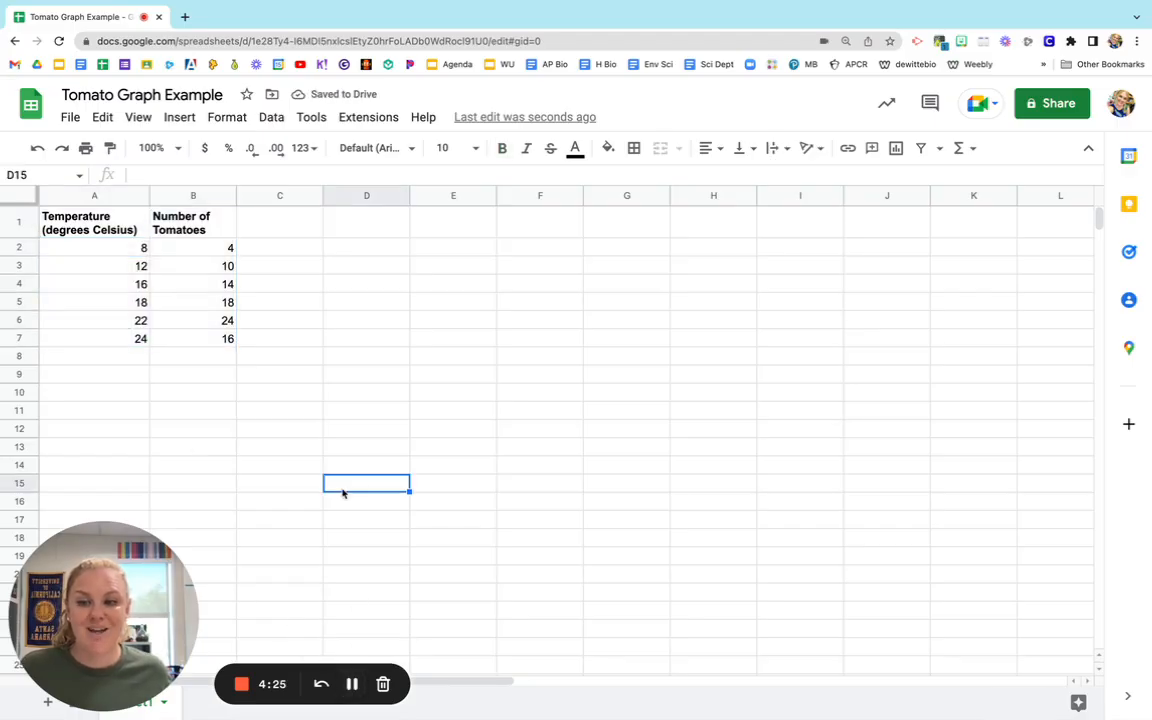
Insert a line chart from the unit-free data range A1:B7 and move it beside the data table.
left_click(80, 212)
left_click(220, 342, "shift")
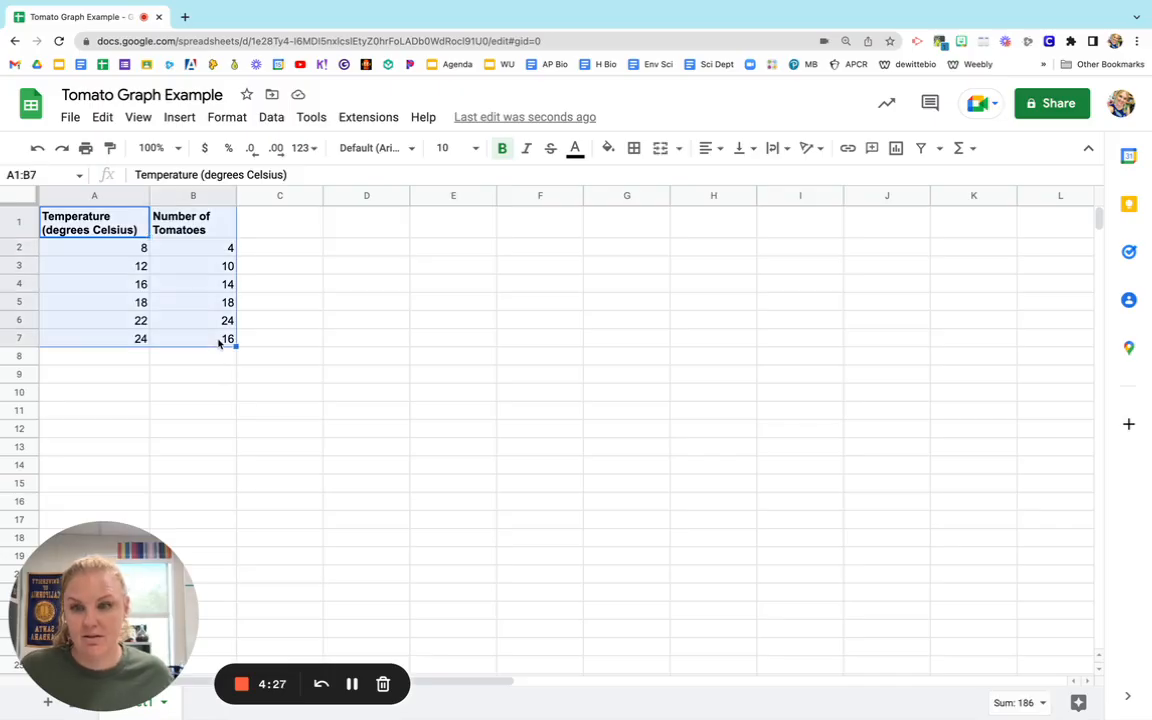
left_click(179, 118)
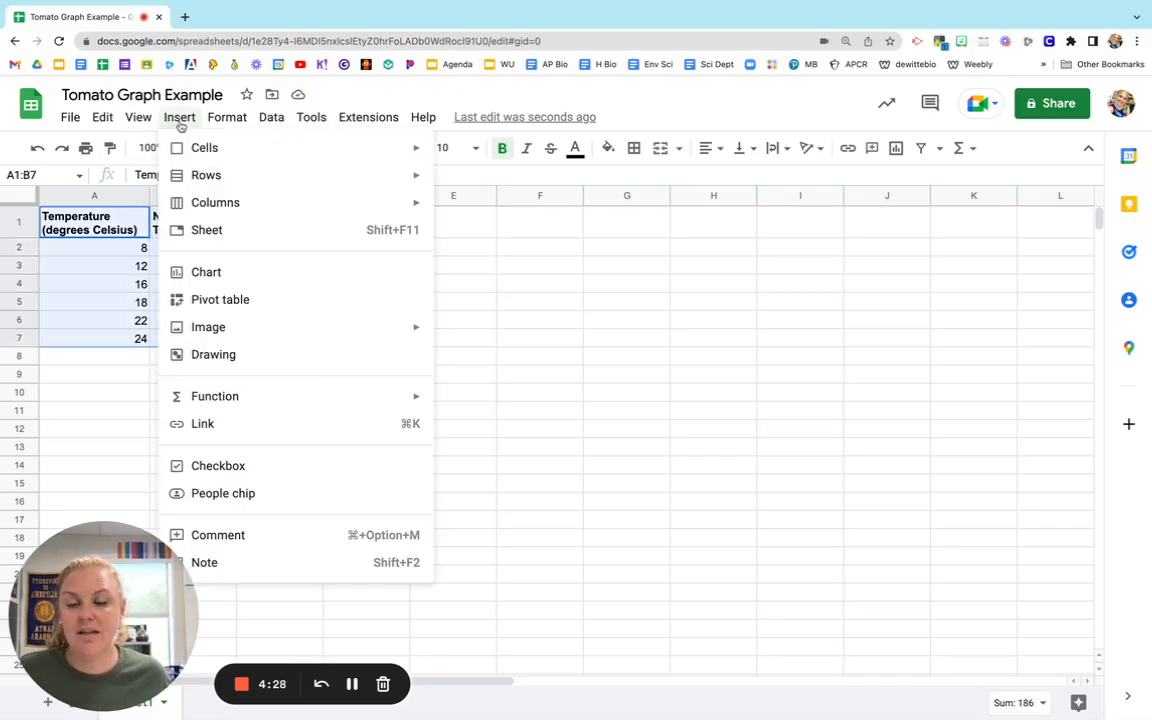
left_click(215, 270)
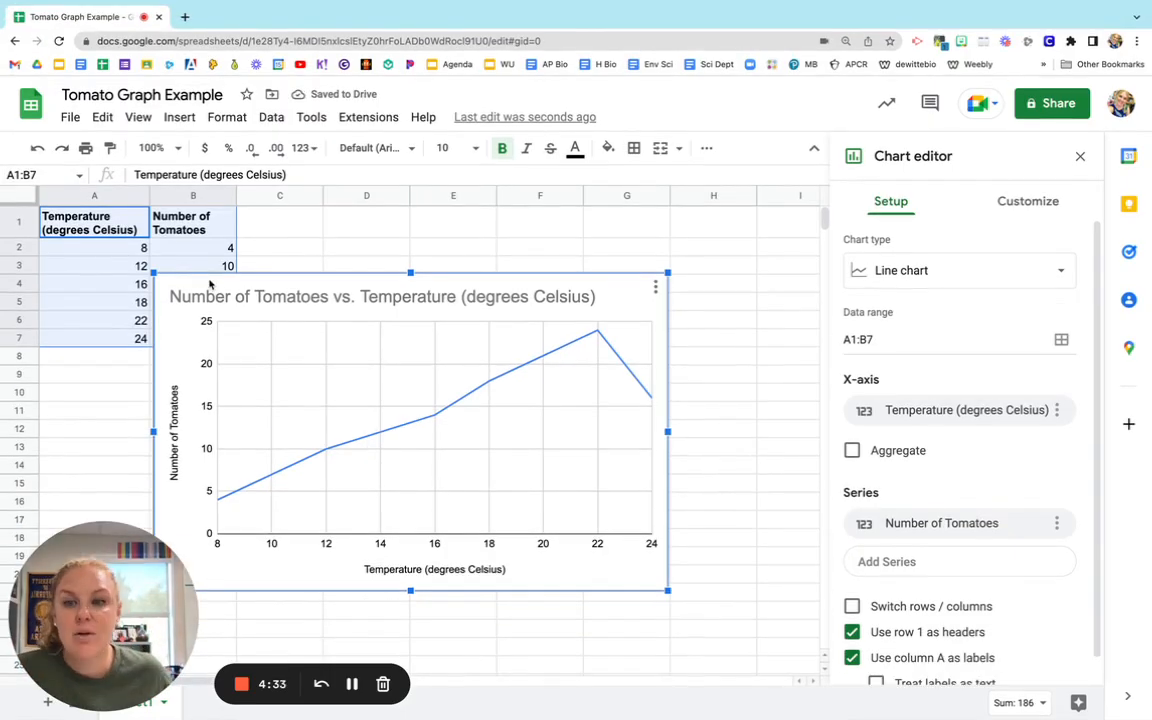
left_click_drag(214, 280, 318, 238)
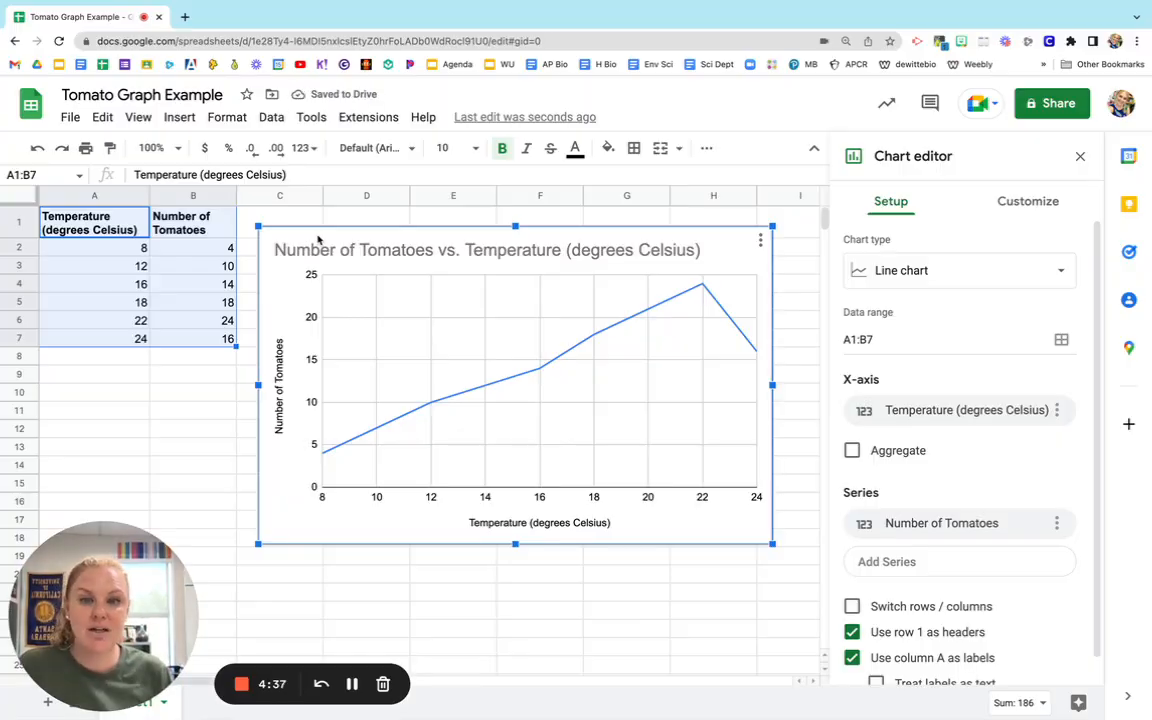
Look through the available chart types, keep the line chart, and close the chart editor.
left_click(931, 272)
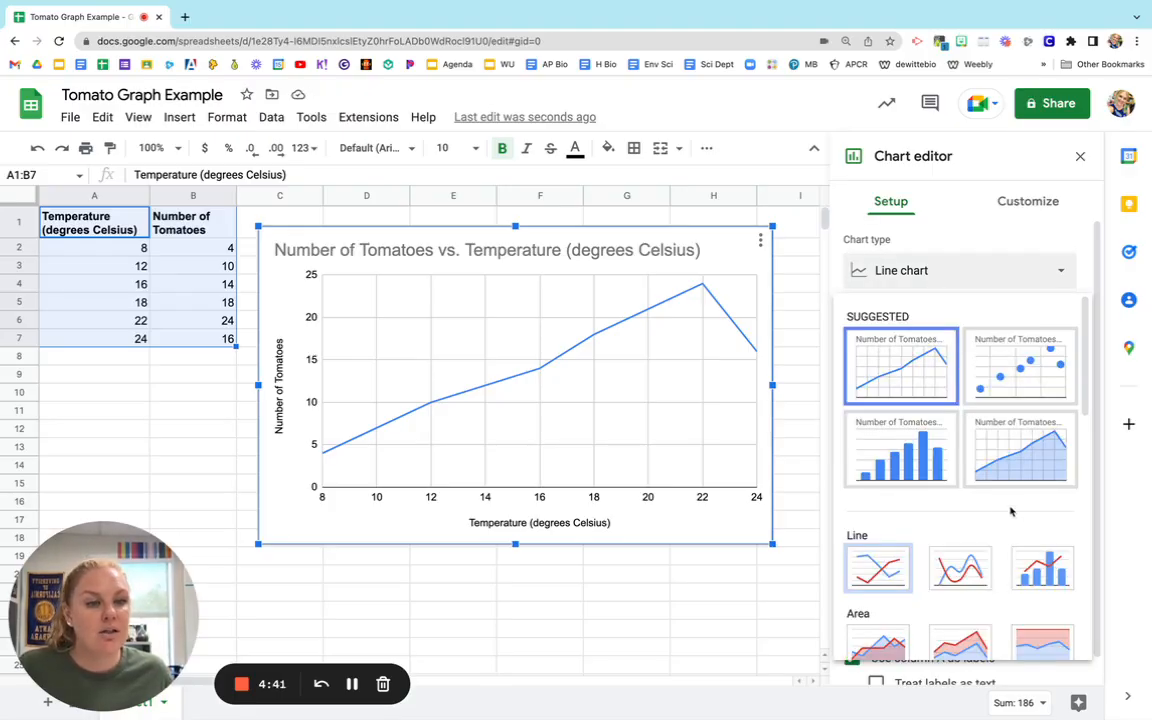
scroll(1003, 507, "down", 3)
scroll(1000, 509, "down", 5)
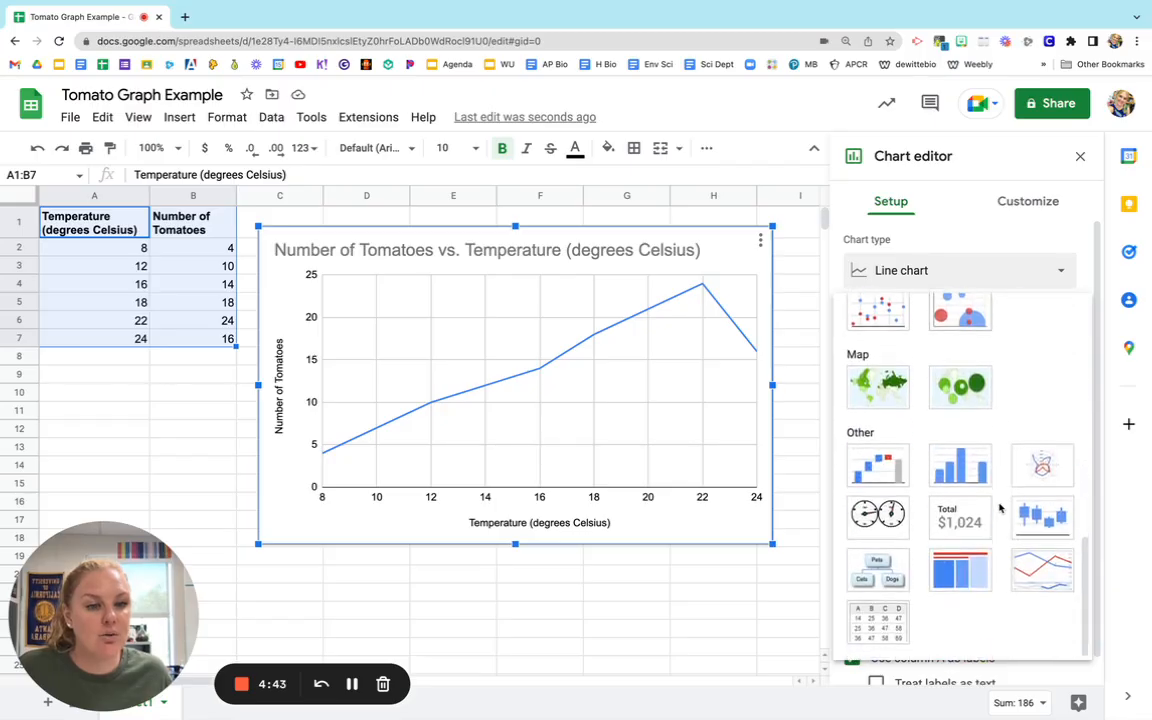
scroll(985, 480, "up", 10)
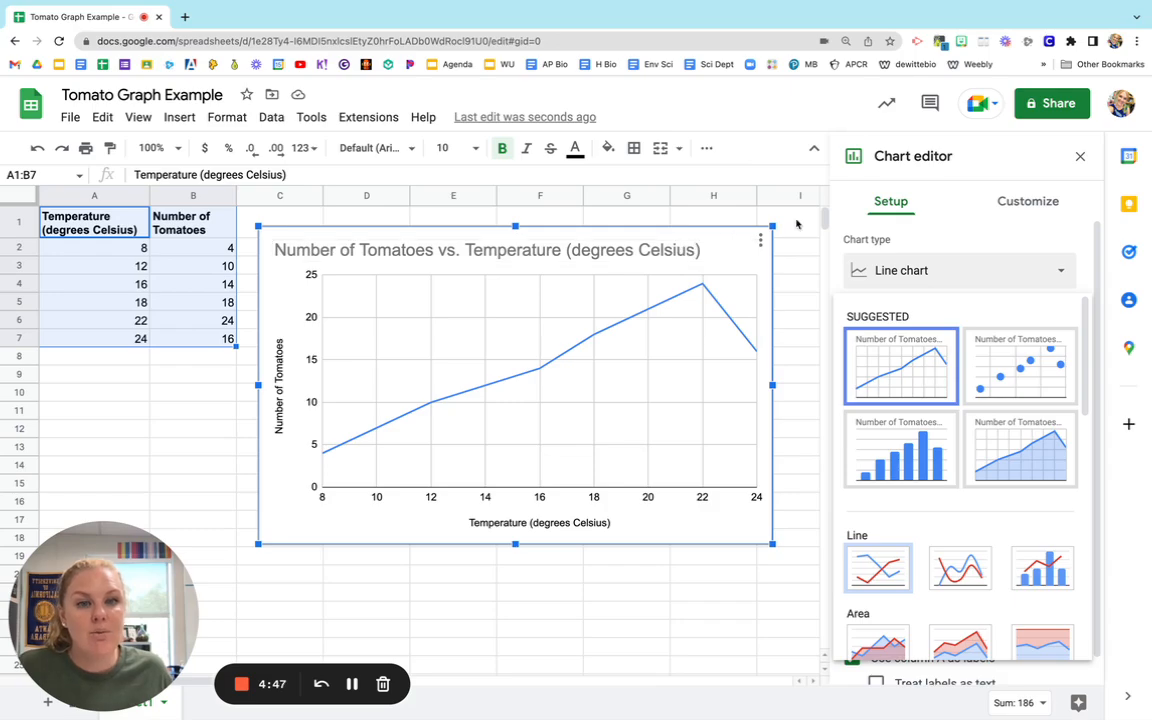
left_click(1080, 157)
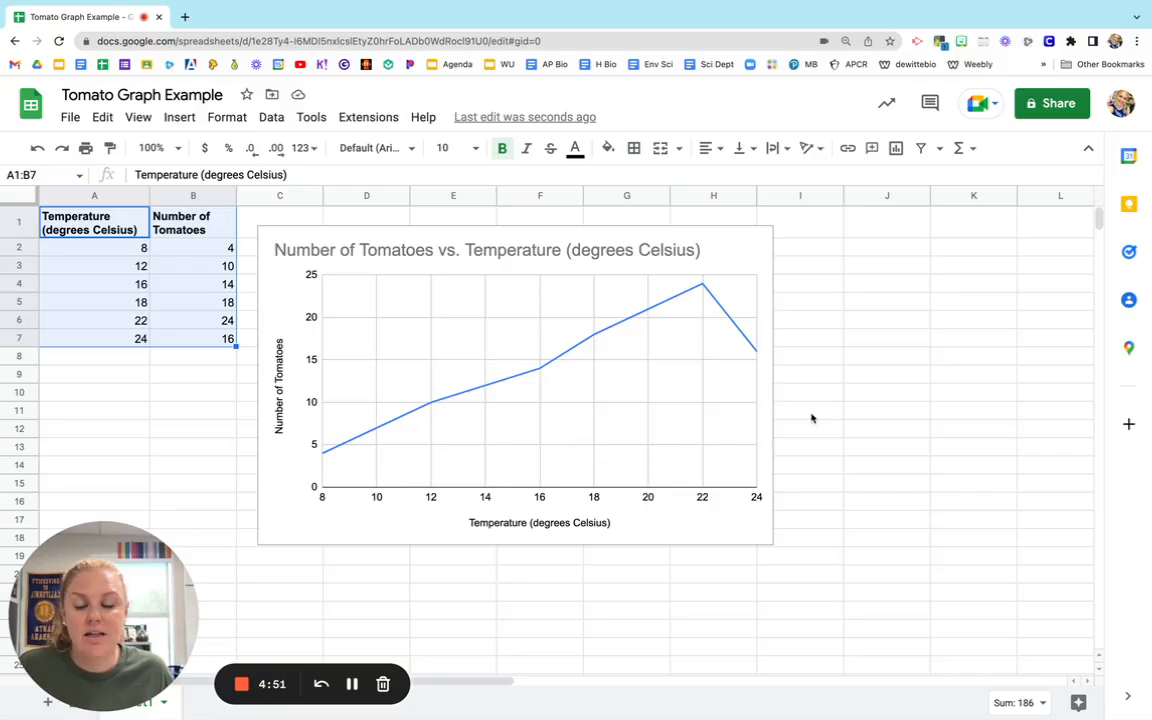
Reopen the chart editor for the line chart and show its customization options.
left_click(546, 237)
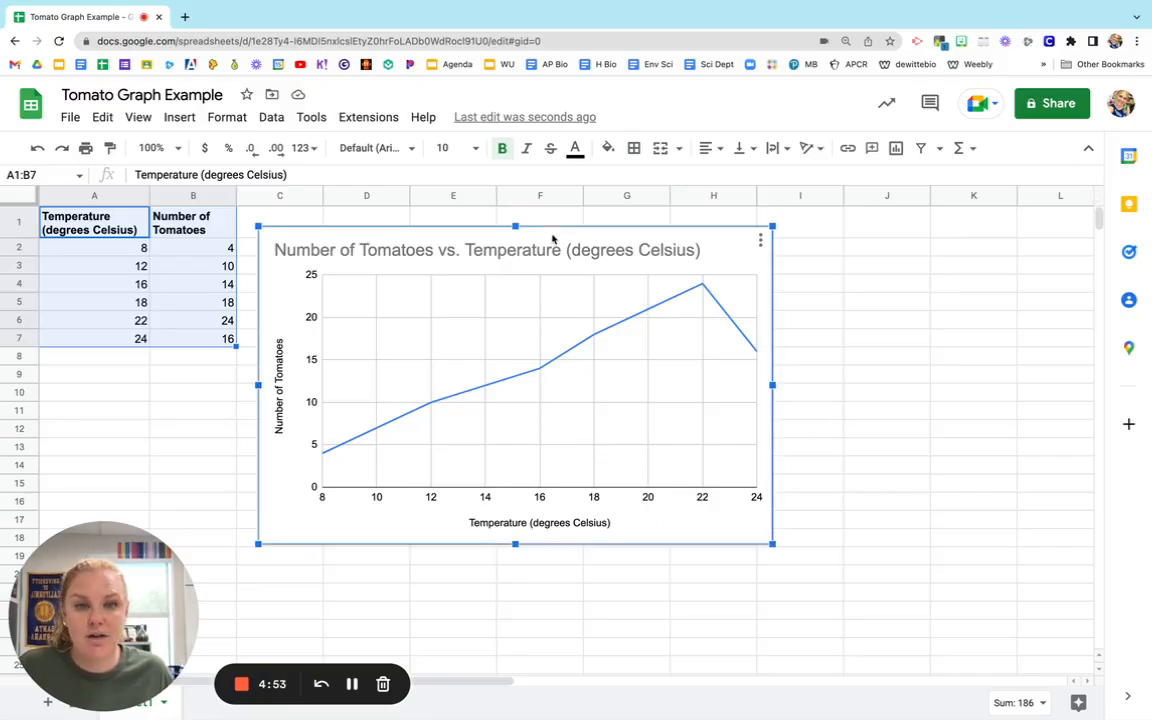
left_click(760, 242)
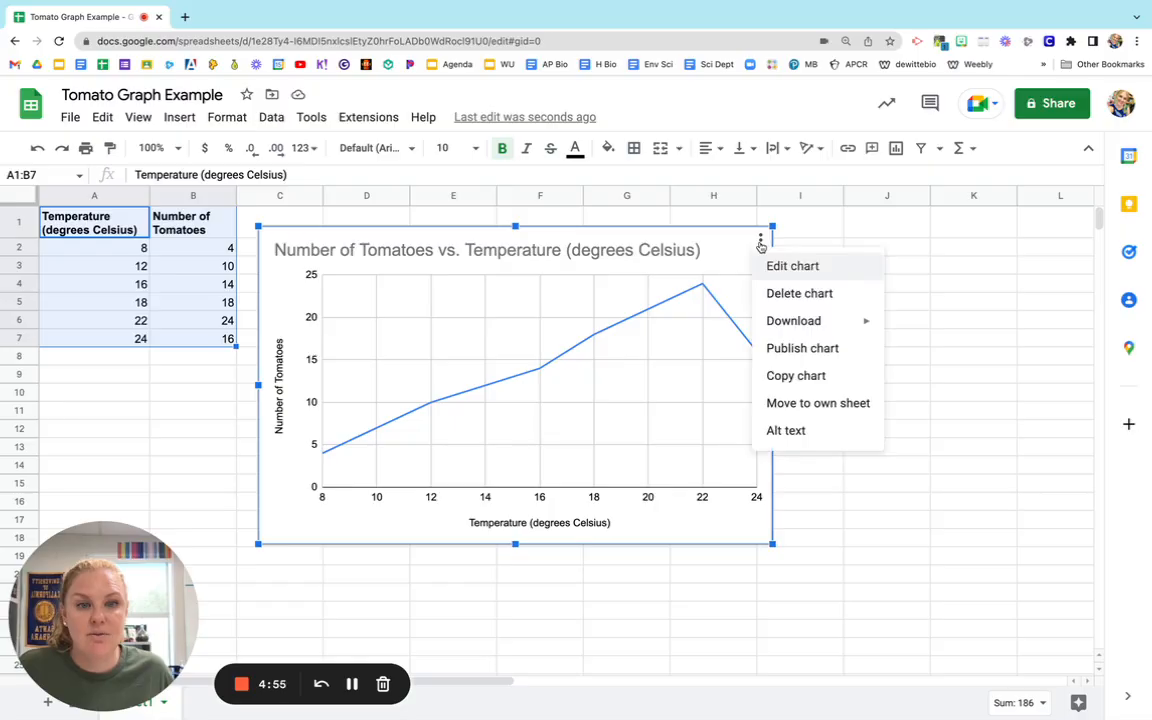
left_click(776, 268)
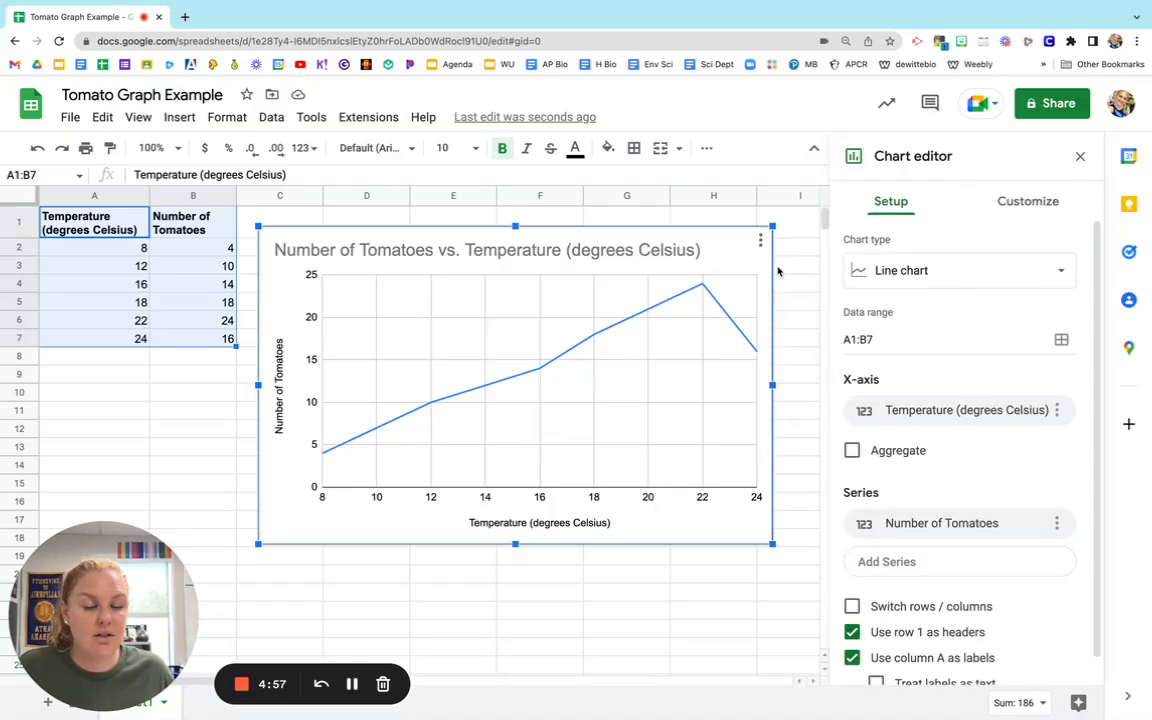
left_click(1012, 205)
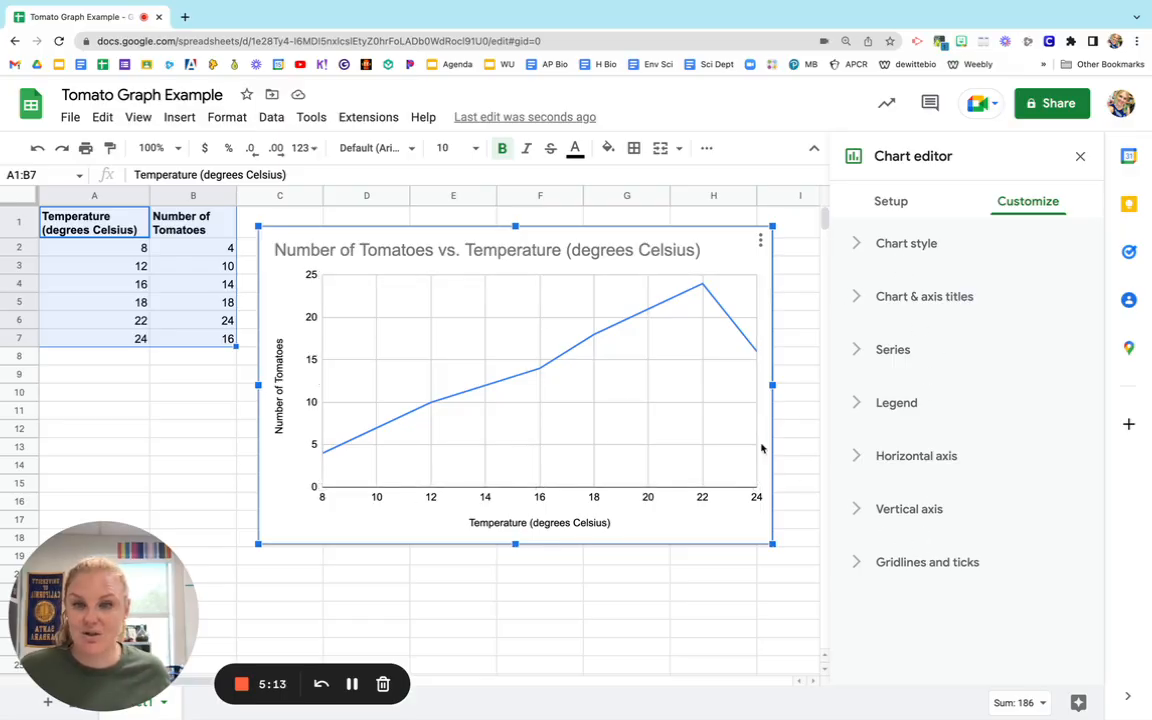
Replace the chart title with "Effect of Temperature on Number of Tomatoes".
left_click(440, 255)
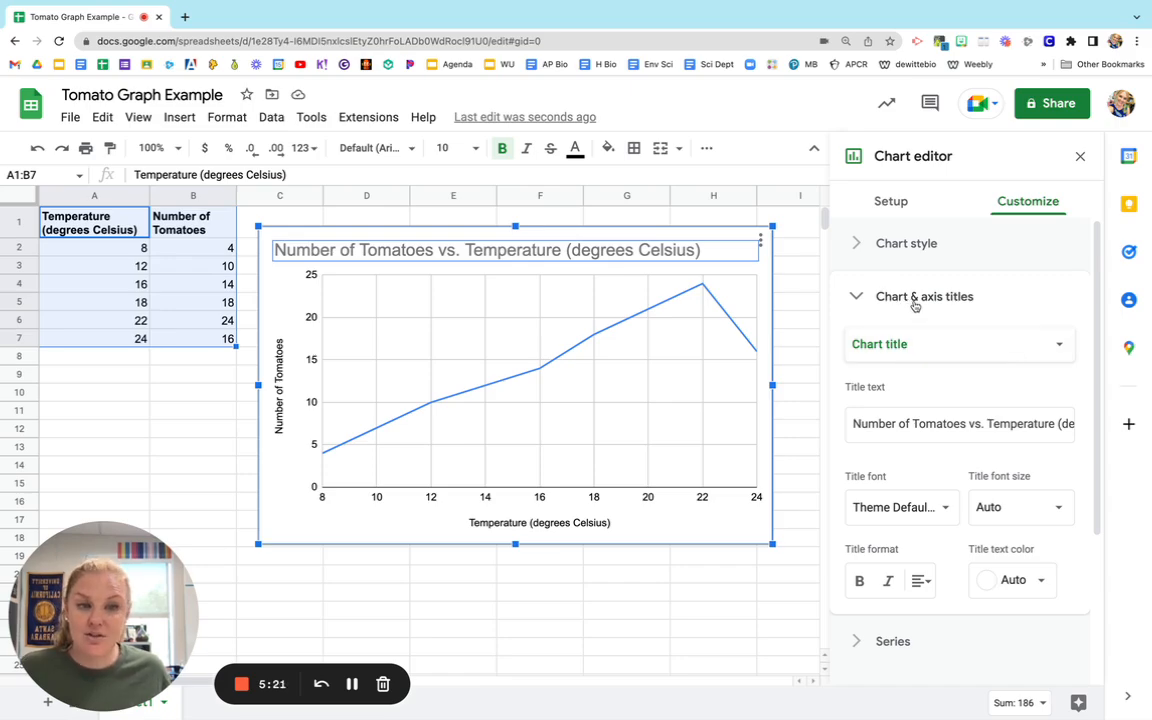
left_click(910, 424)
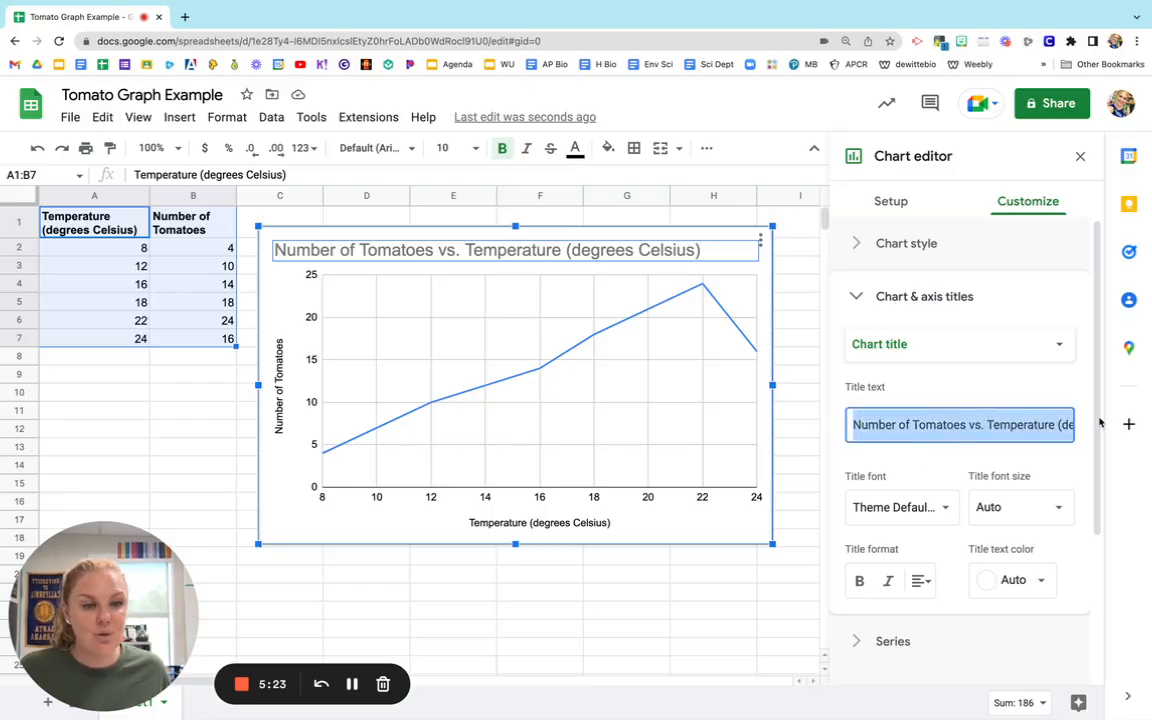
key("BackSpace")
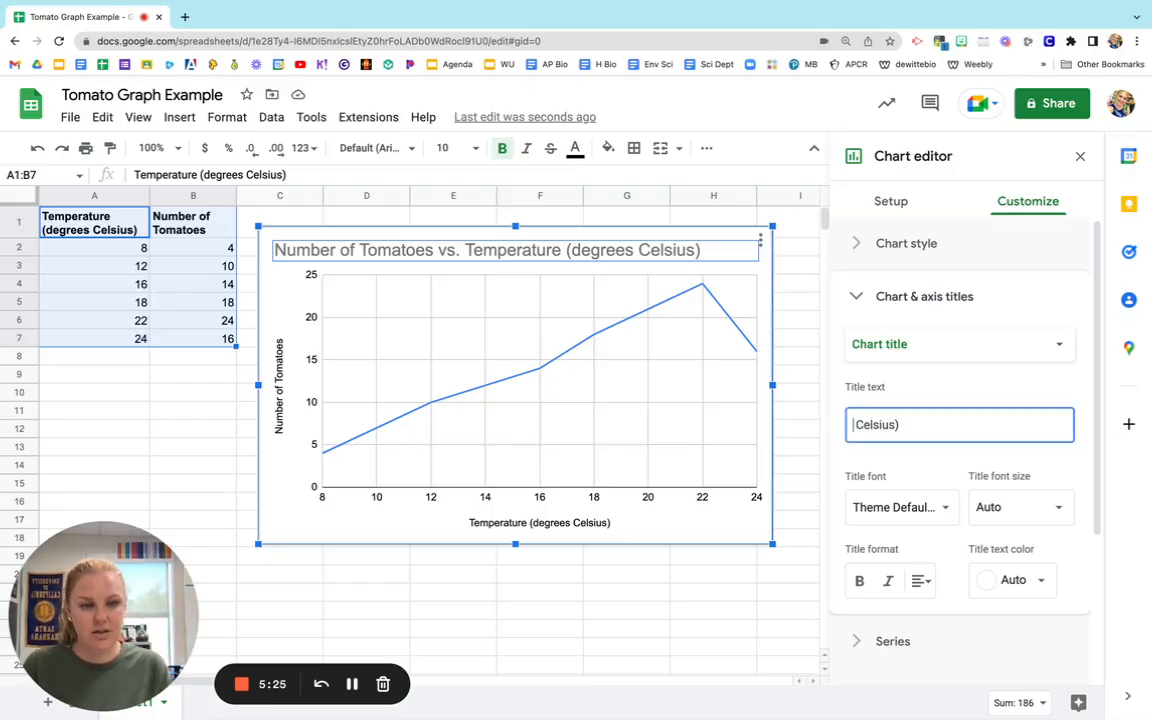
triple_click(986, 422)
type("Ef")
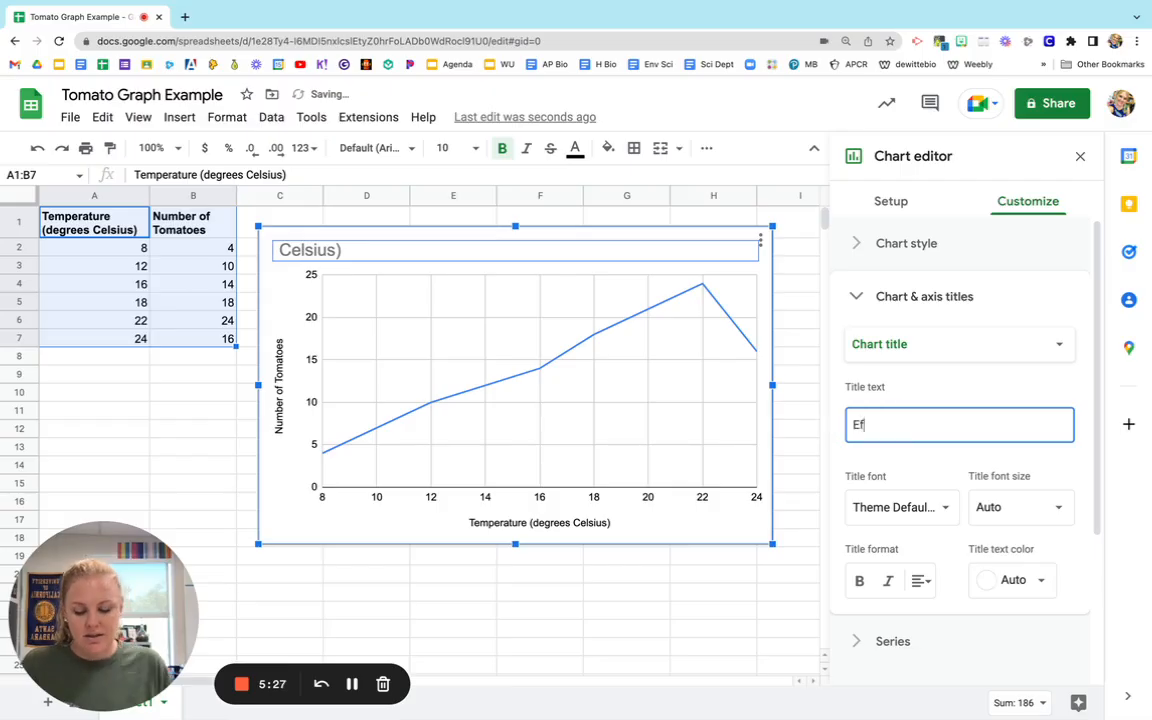
type("fect of Tempe")
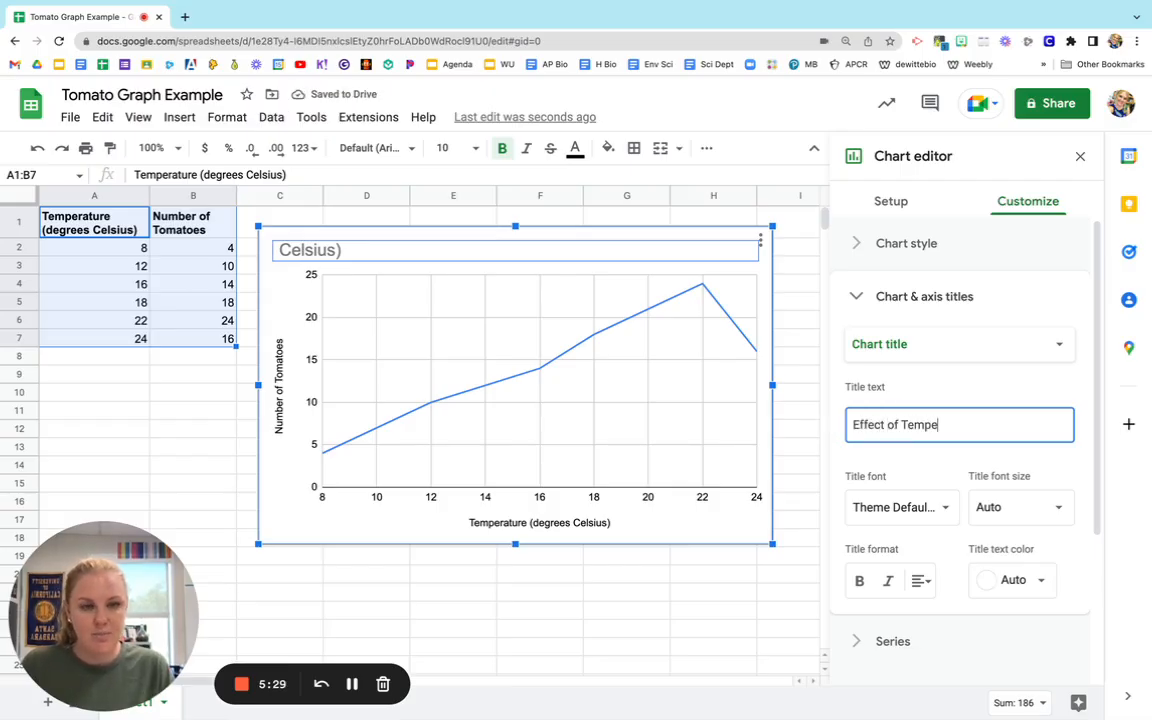
type("rature on Num")
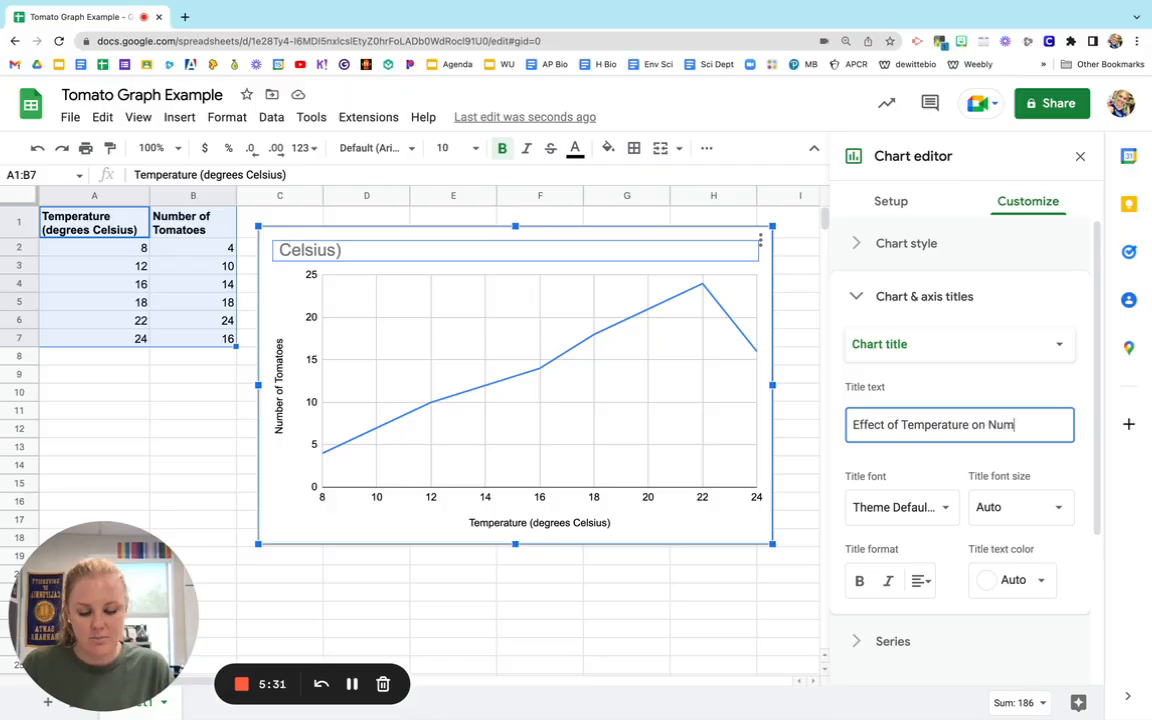
type("er")
key("BackSpace")
key("BackSpace")
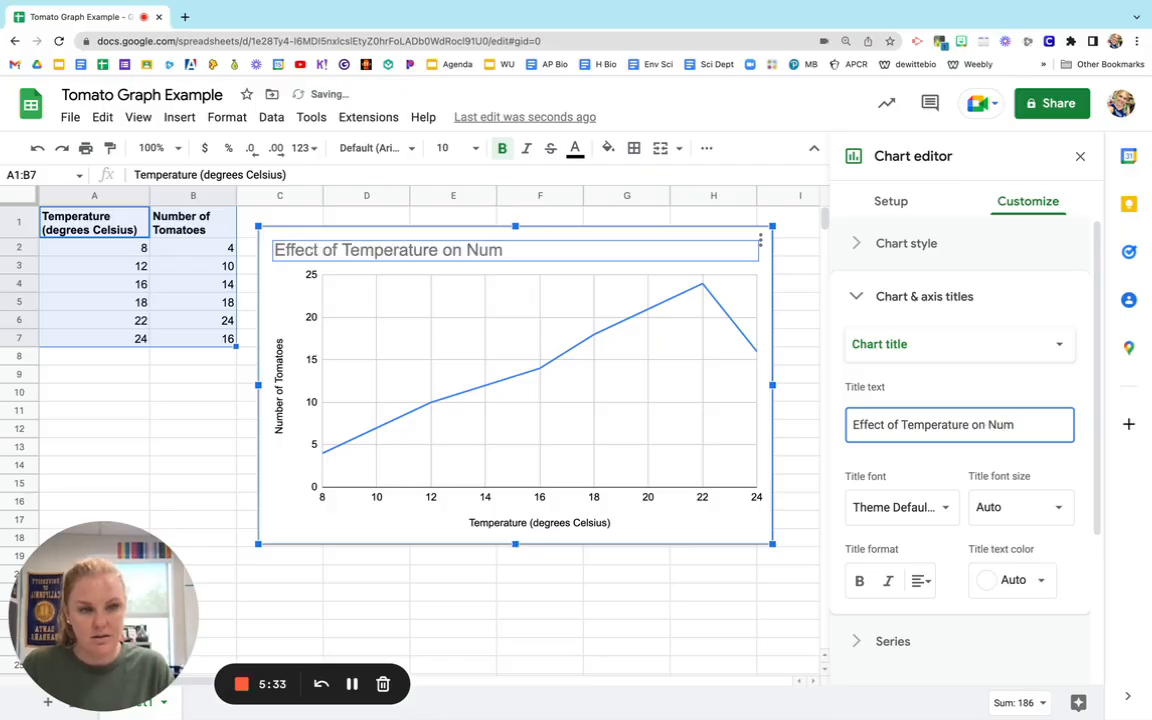
type("ber of Tomatoes")
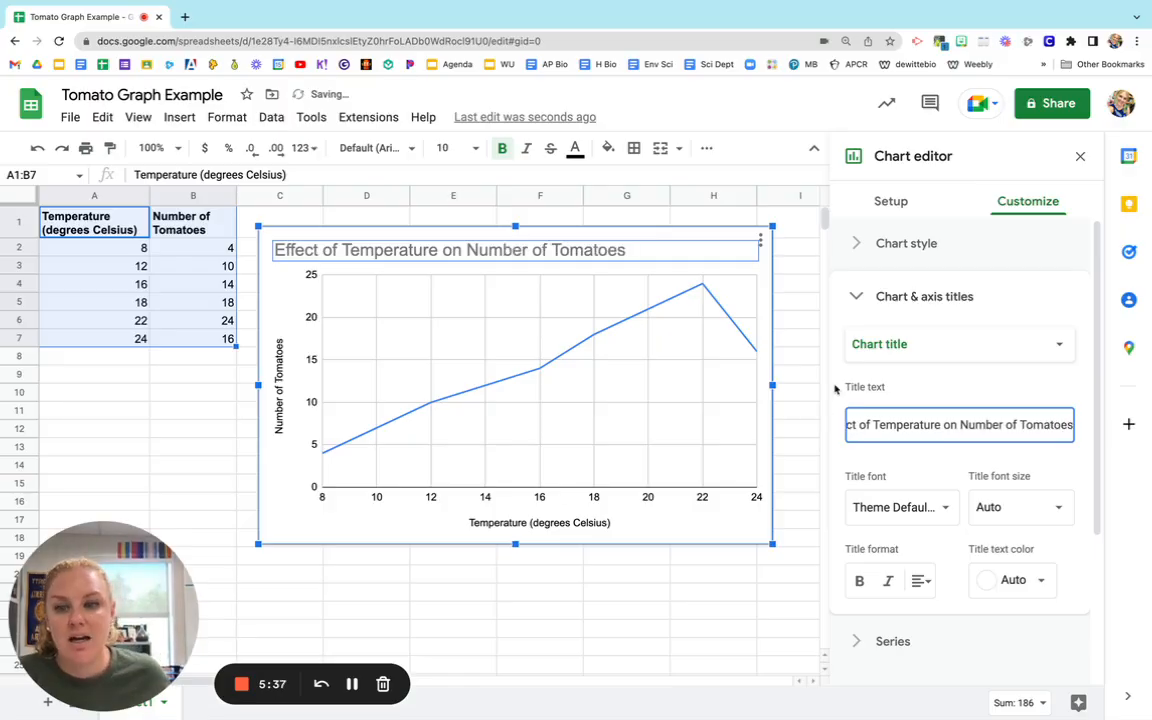
Check the vertical and horizontal axis title settings, then collapse the chart and axis titles options.
left_click(280, 372)
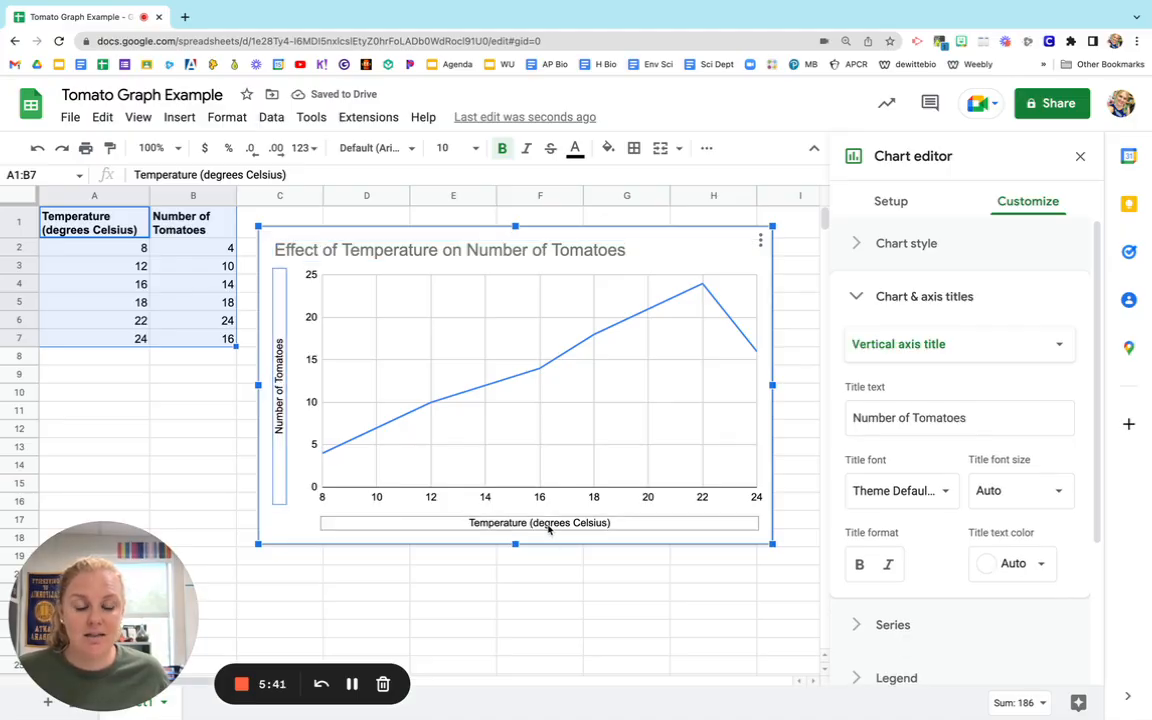
left_click(548, 529)
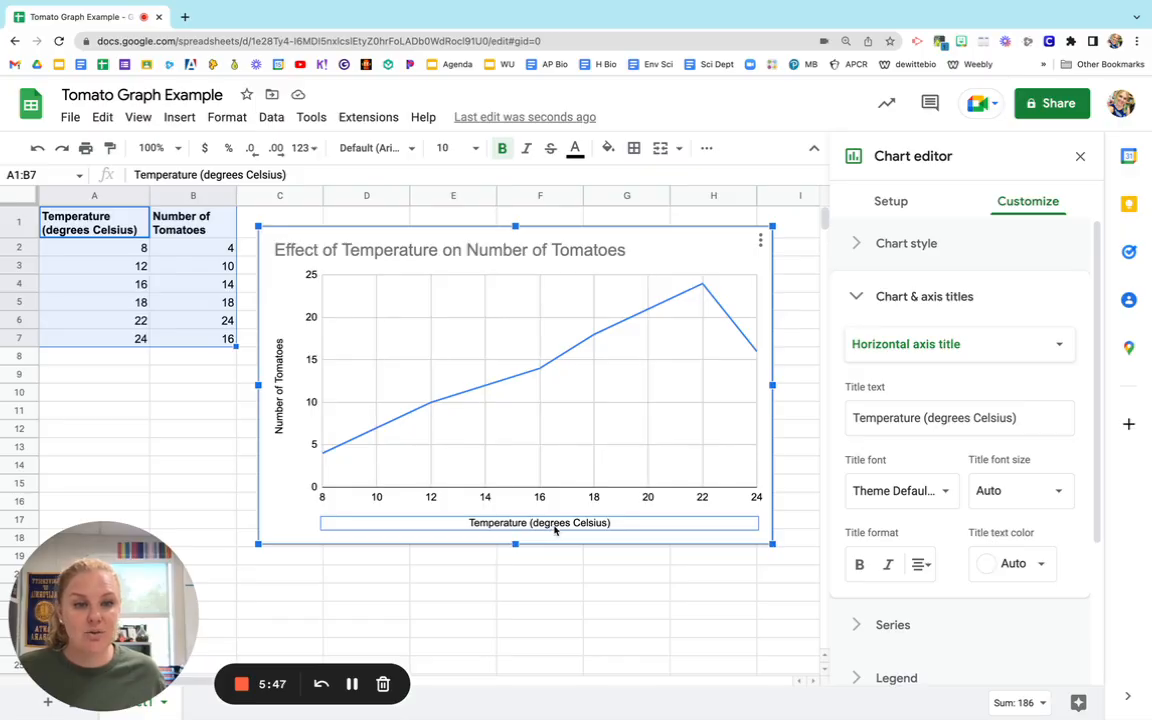
double_click(531, 526)
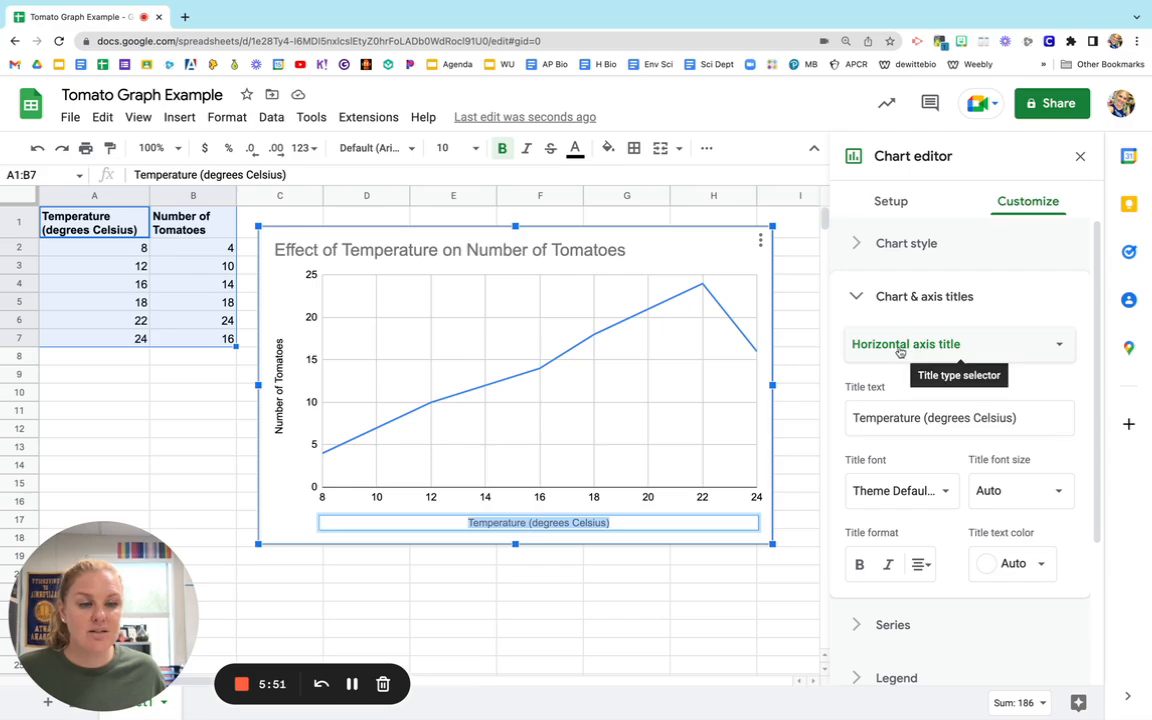
left_click(281, 374)
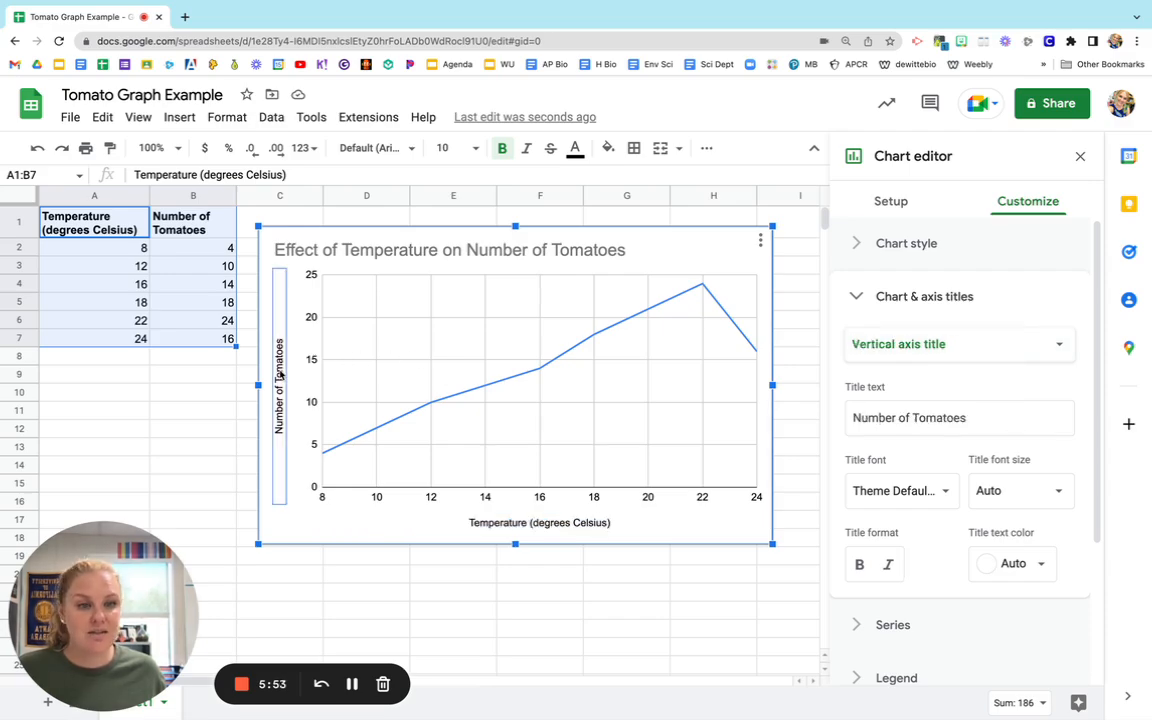
left_click(855, 297)
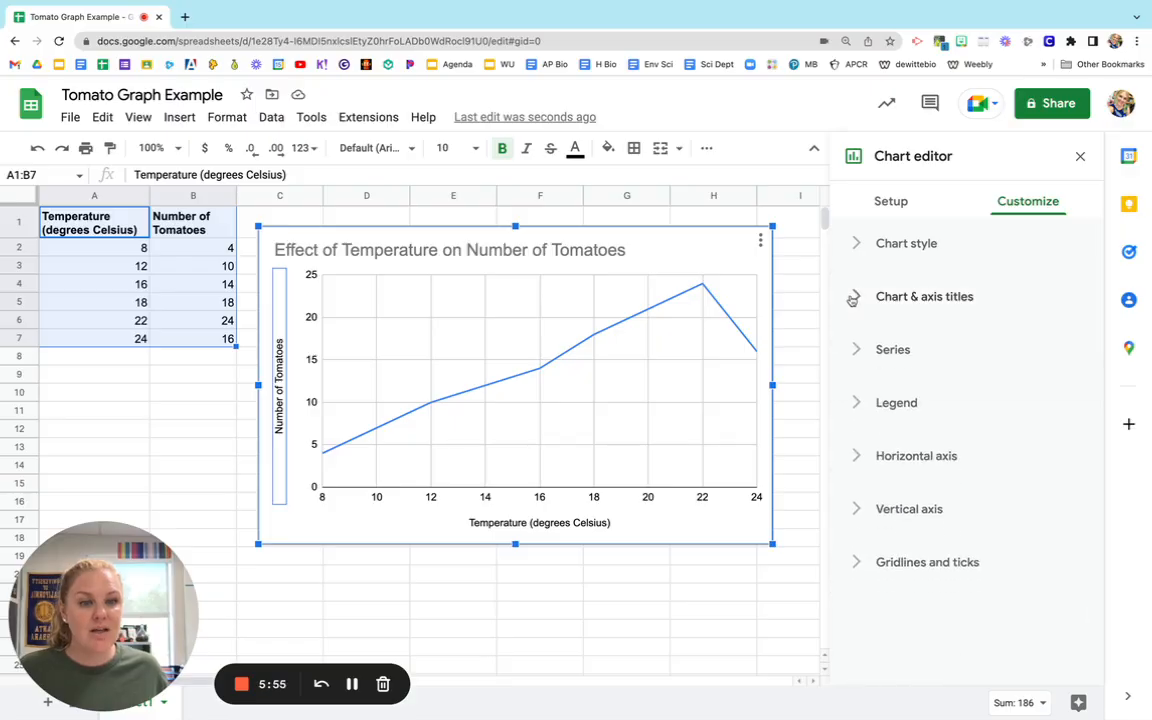
Change the Number of Tomatoes series line color to red.
left_click(527, 378)
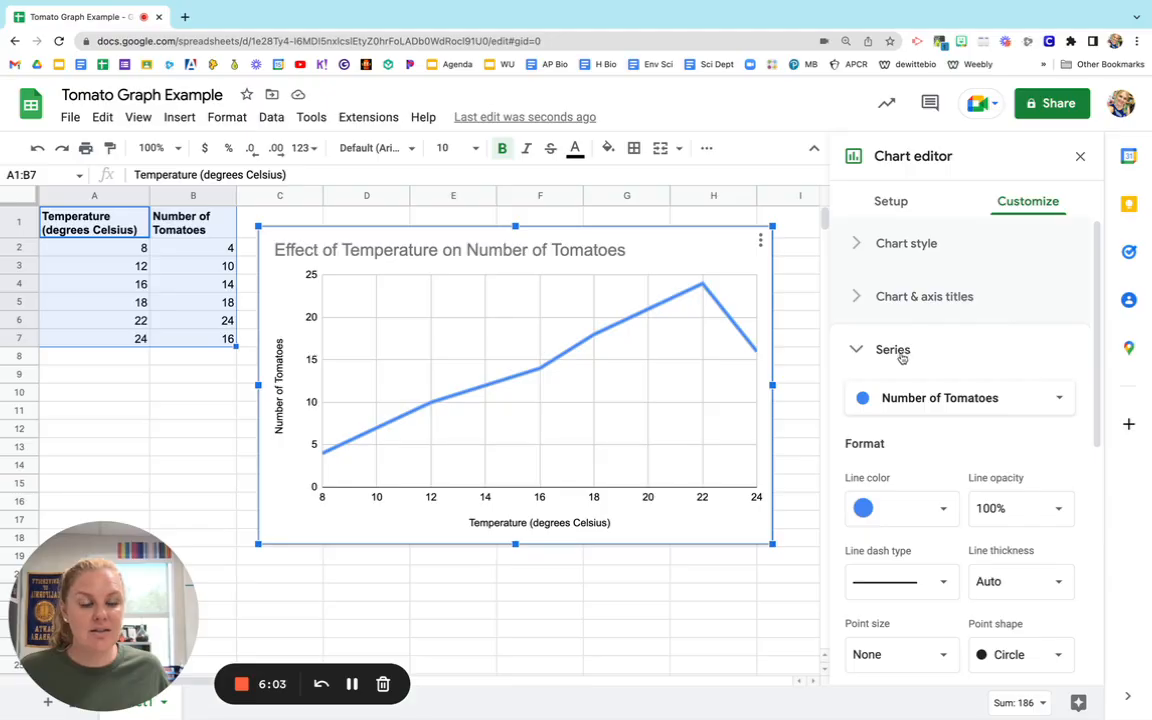
scroll(902, 358, "down", 3)
scroll(948, 360, "down", 1)
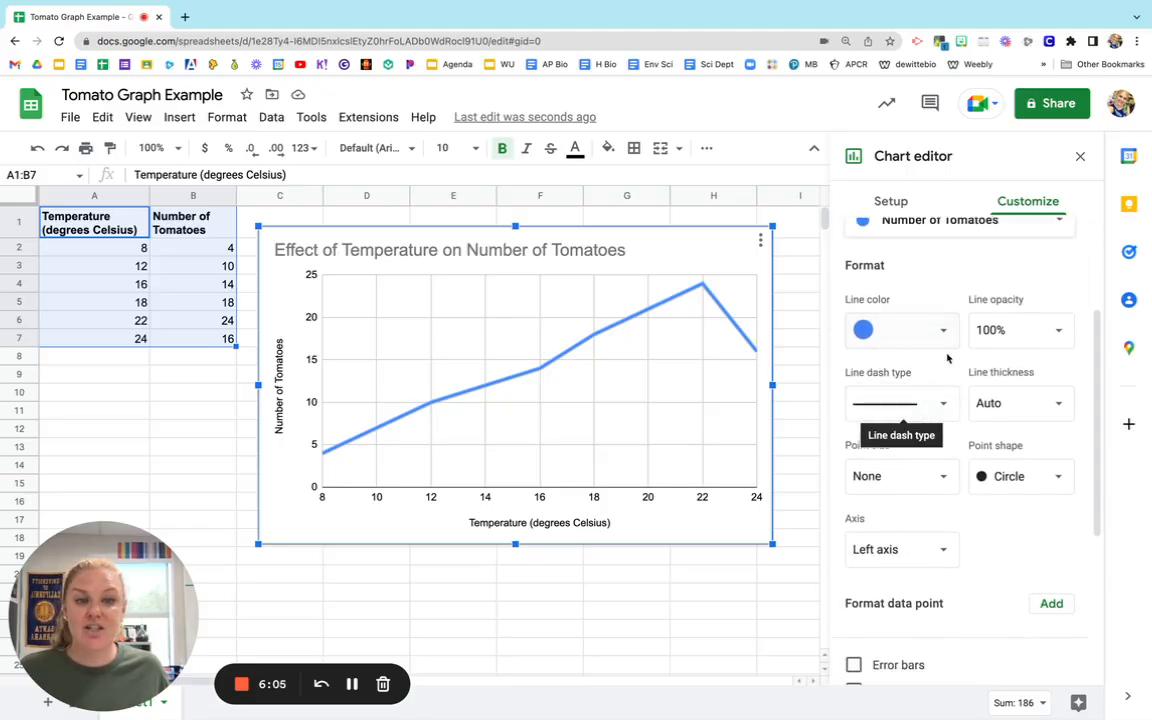
left_click(905, 330)
left_click(885, 503)
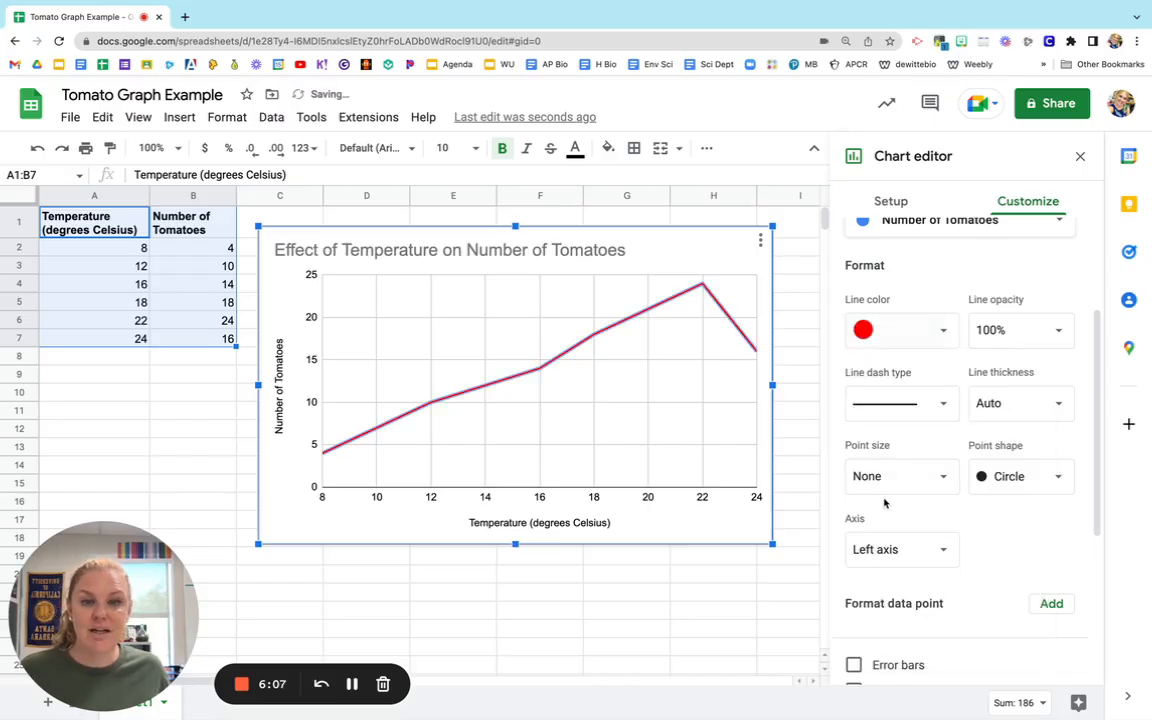
Set the series point size to 7px so each data point on the line is marked.
scroll(970, 400, "down", 2)
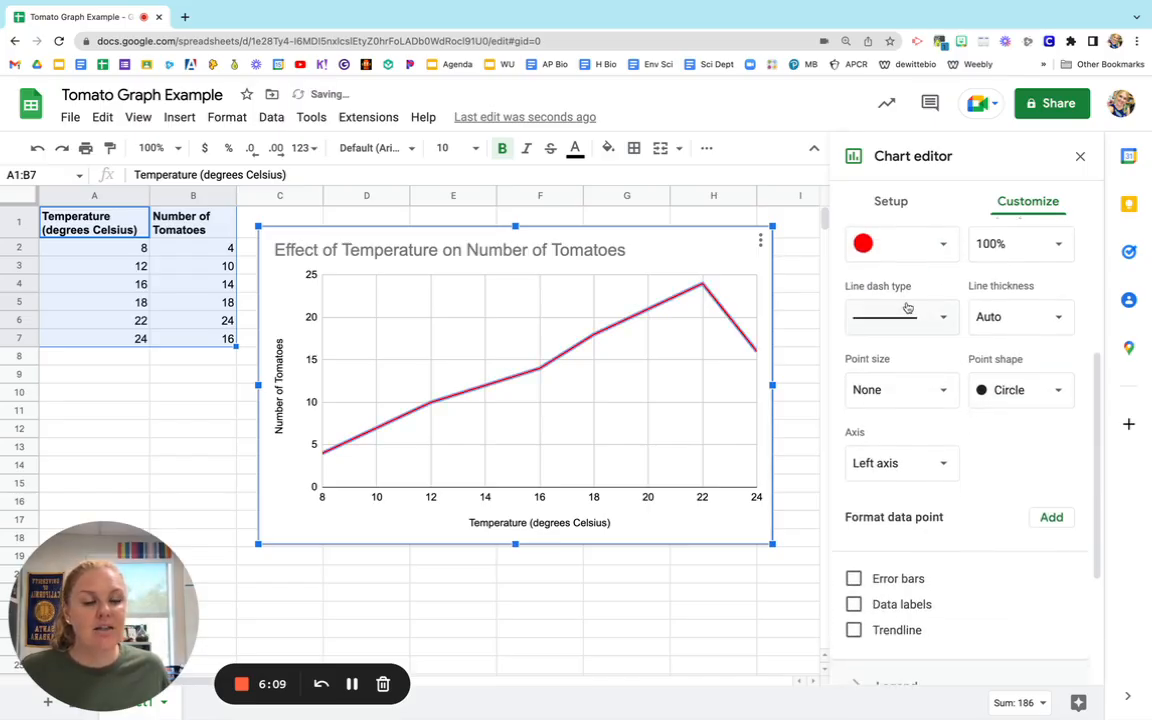
scroll(975, 455, "down", 2)
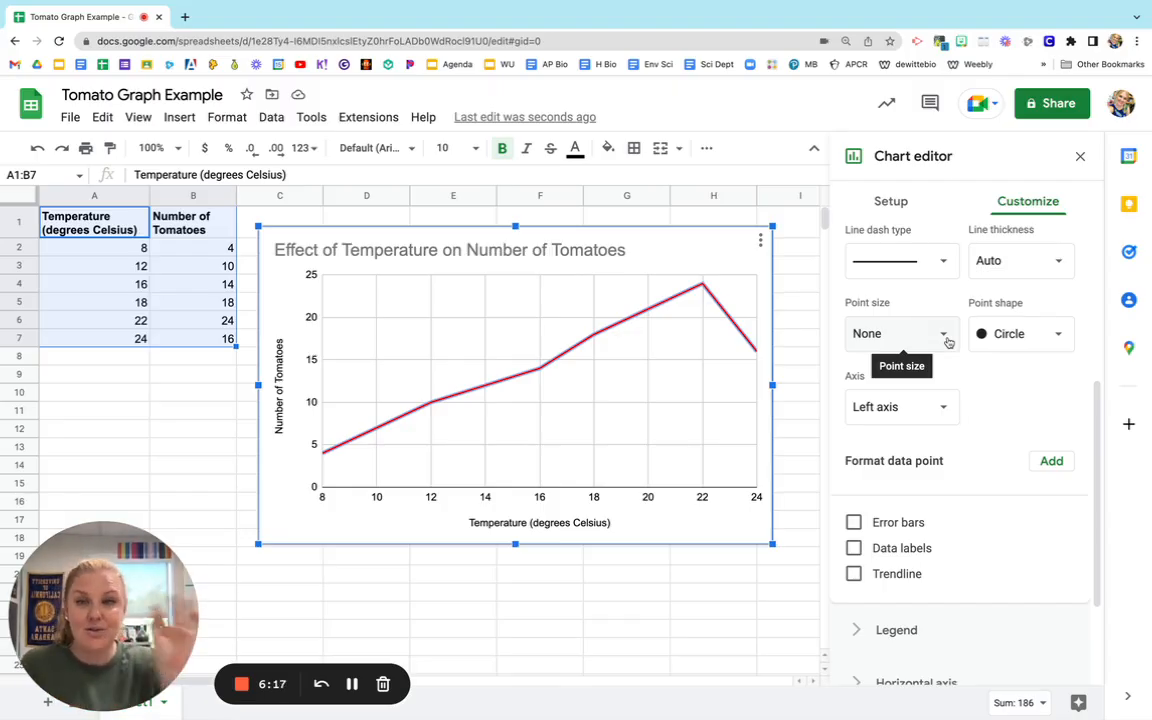
left_click(947, 341)
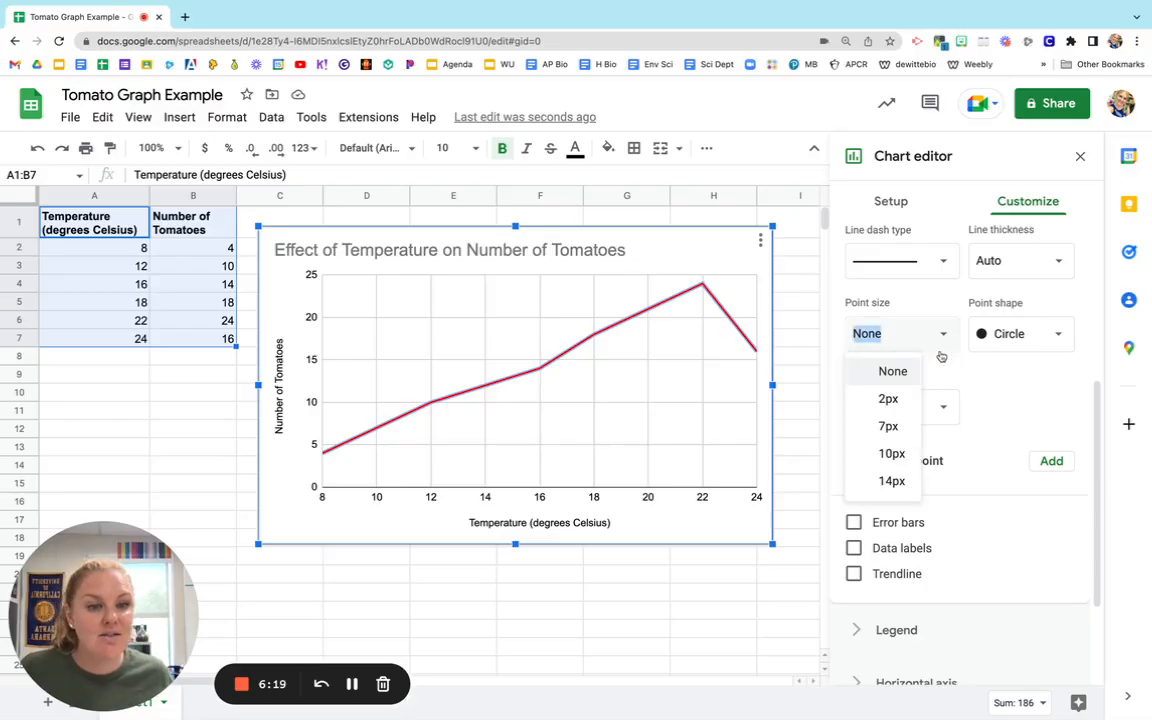
left_click(890, 399)
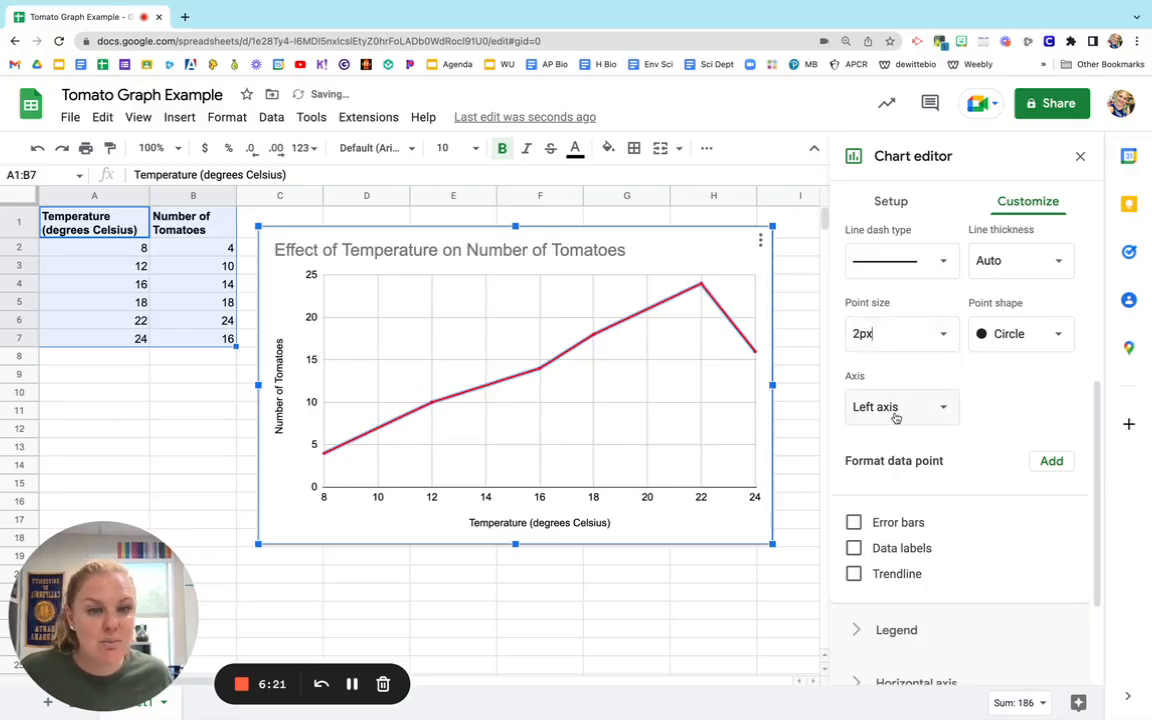
left_click(941, 334)
left_click(894, 424)
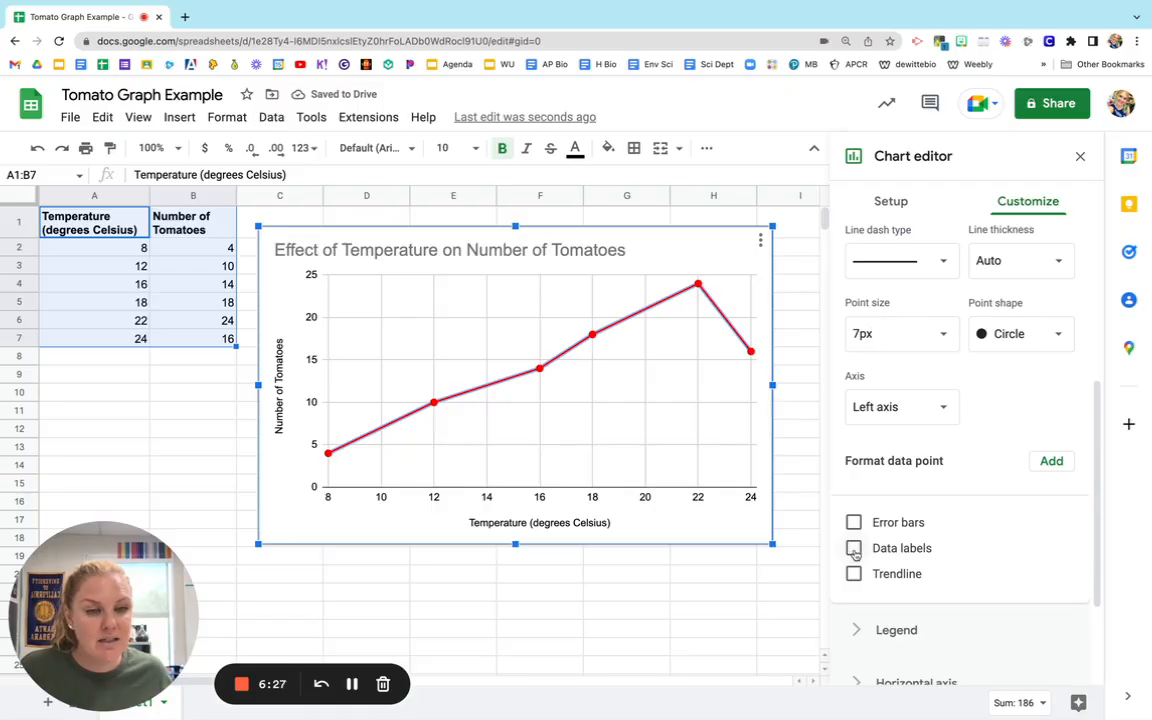
Turn on data labels for the Number of Tomatoes series and collapse the series options.
left_click(854, 549)
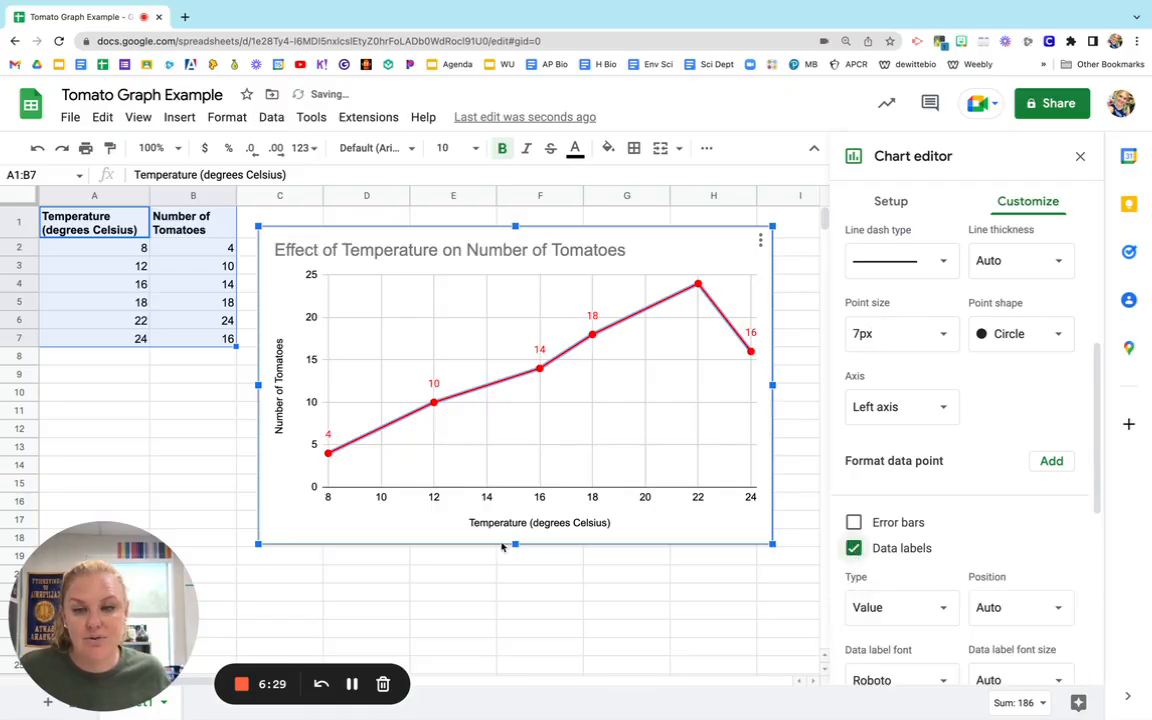
left_click(328, 437)
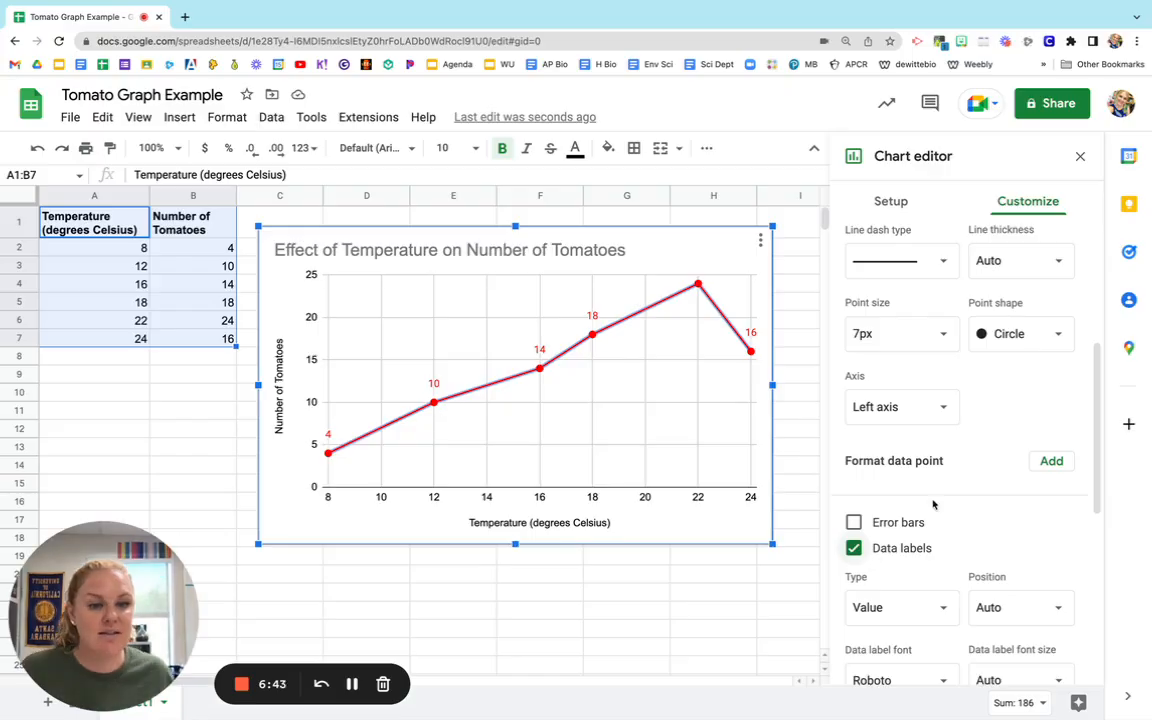
scroll(888, 281, "up", 2)
scroll(888, 281, "up", 2)
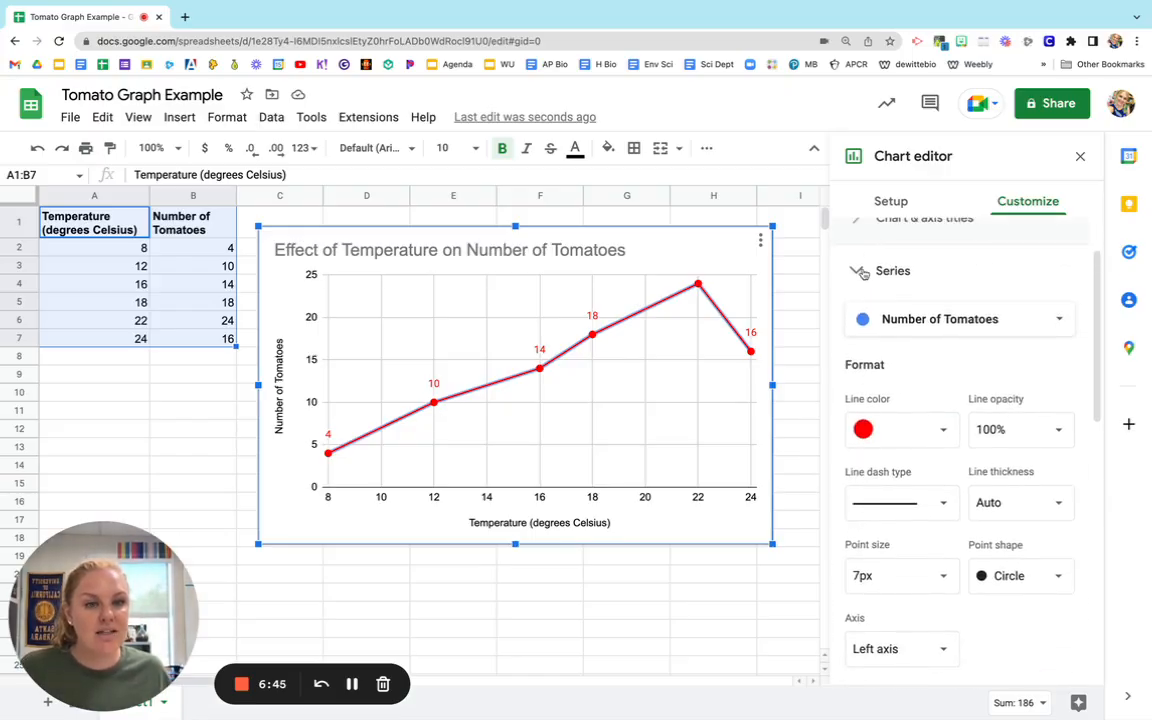
left_click(862, 263)
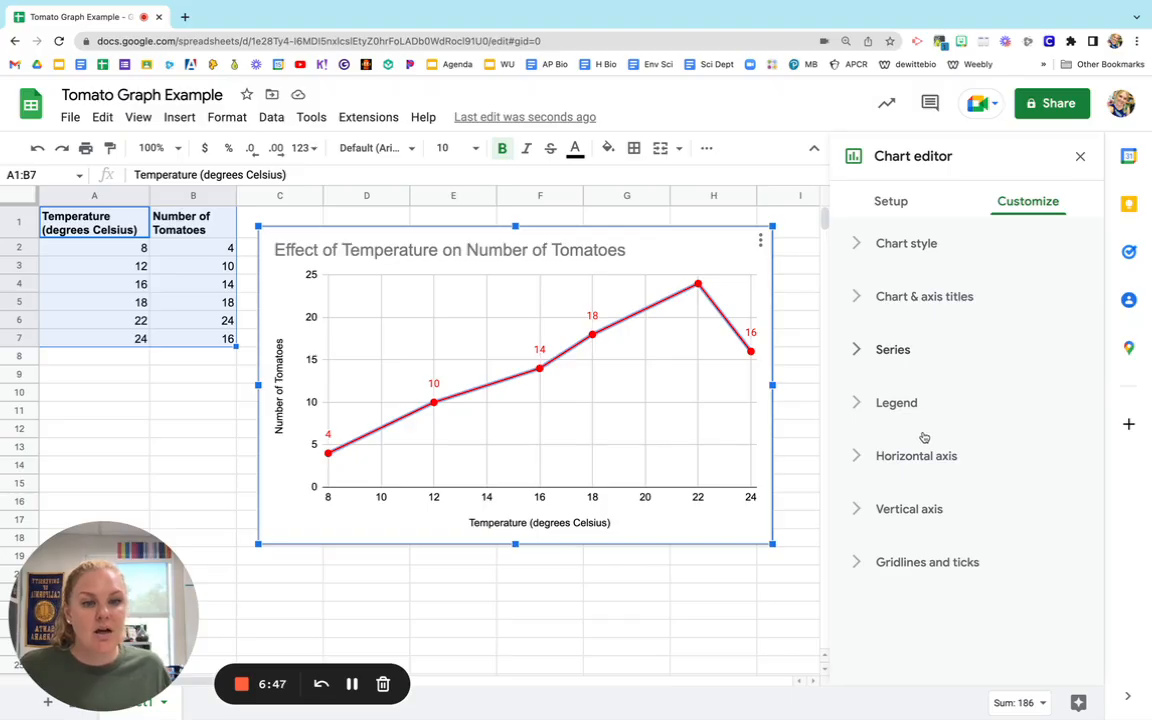
Look over the legend options and compare the chart with the hand-drawn graph in the worksheet document.
left_click(865, 408)
scroll(944, 442, "down", 2)
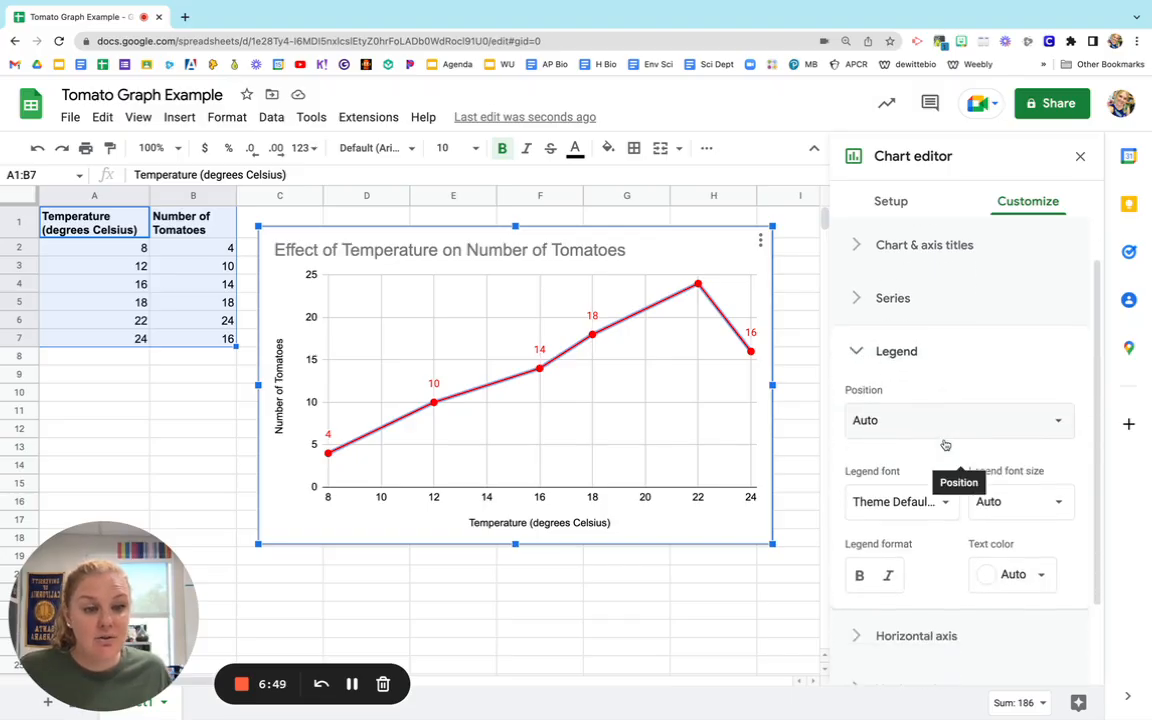
left_click(863, 316)
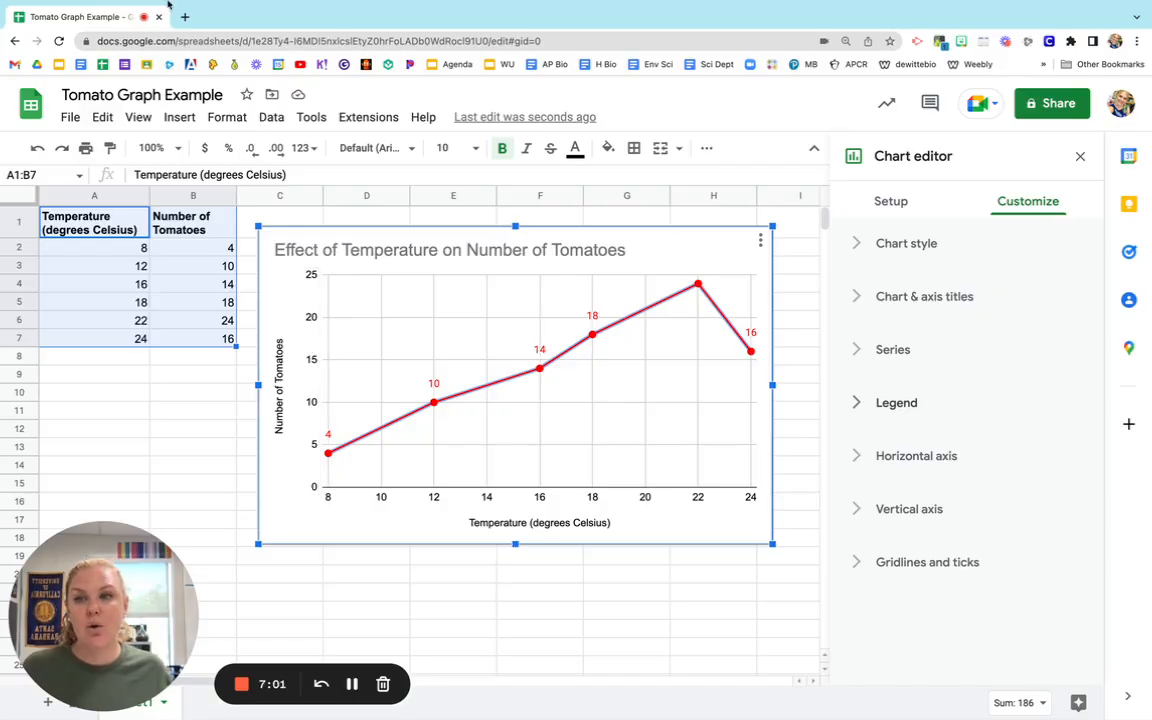
left_click(40, 25)
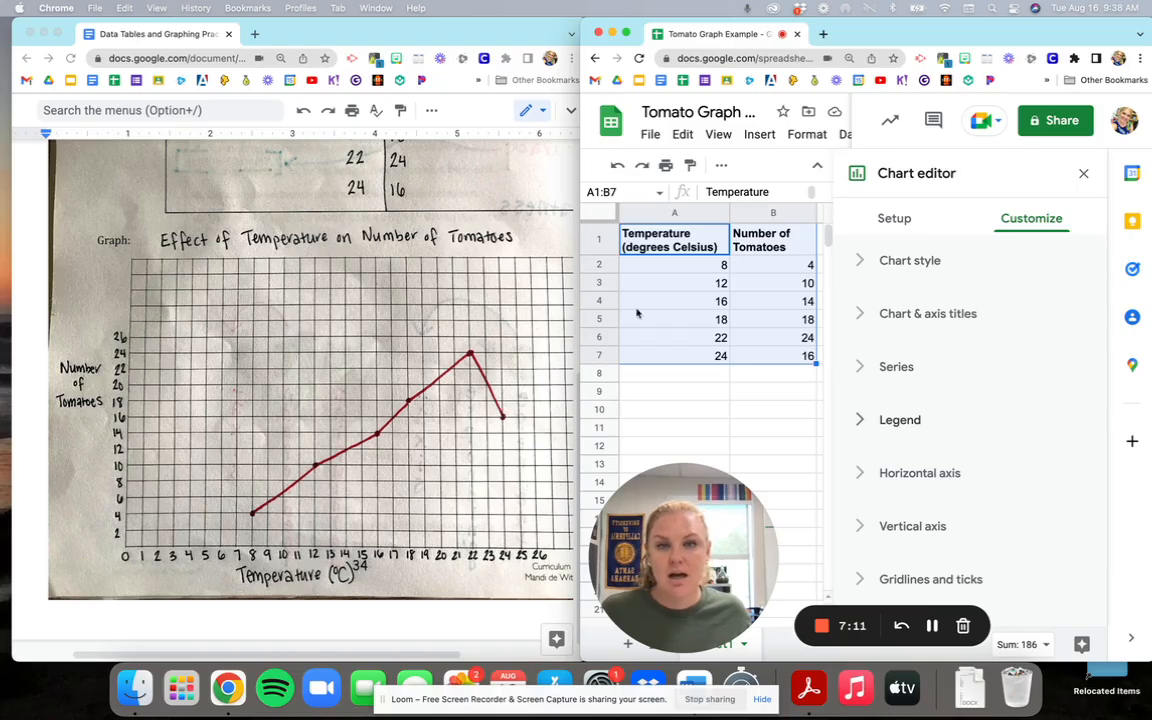
left_click(626, 35)
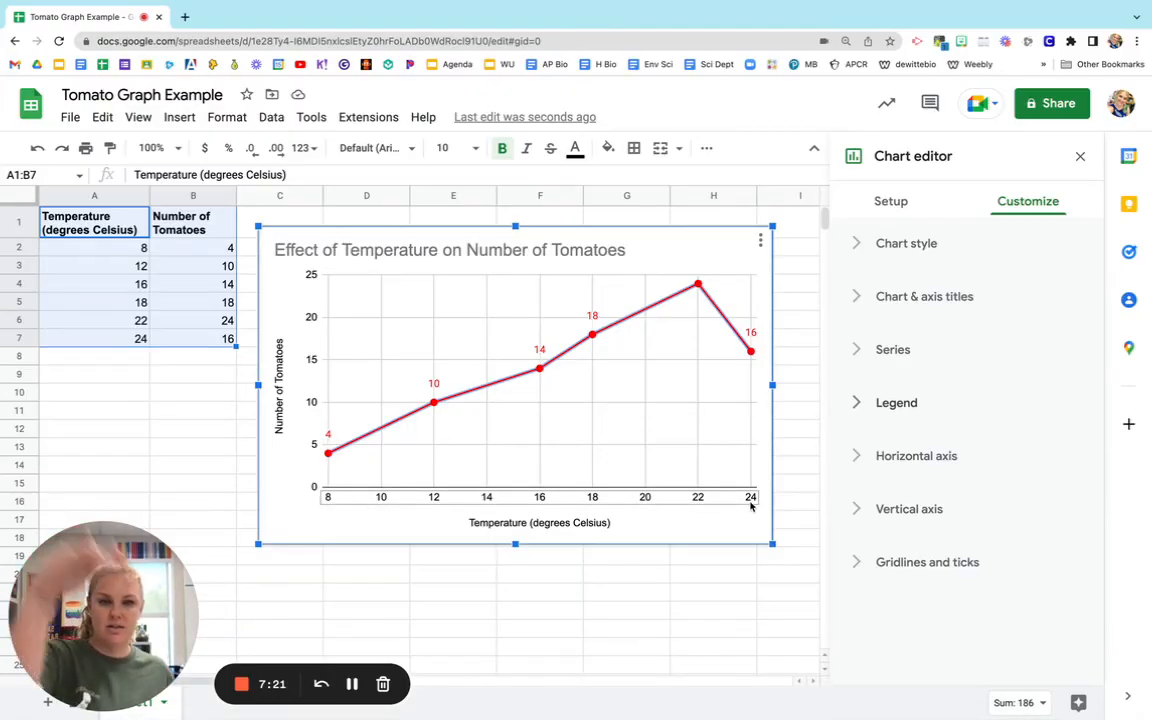
Set the horizontal axis minimum to 0 and maximum to 26.
left_click(342, 502)
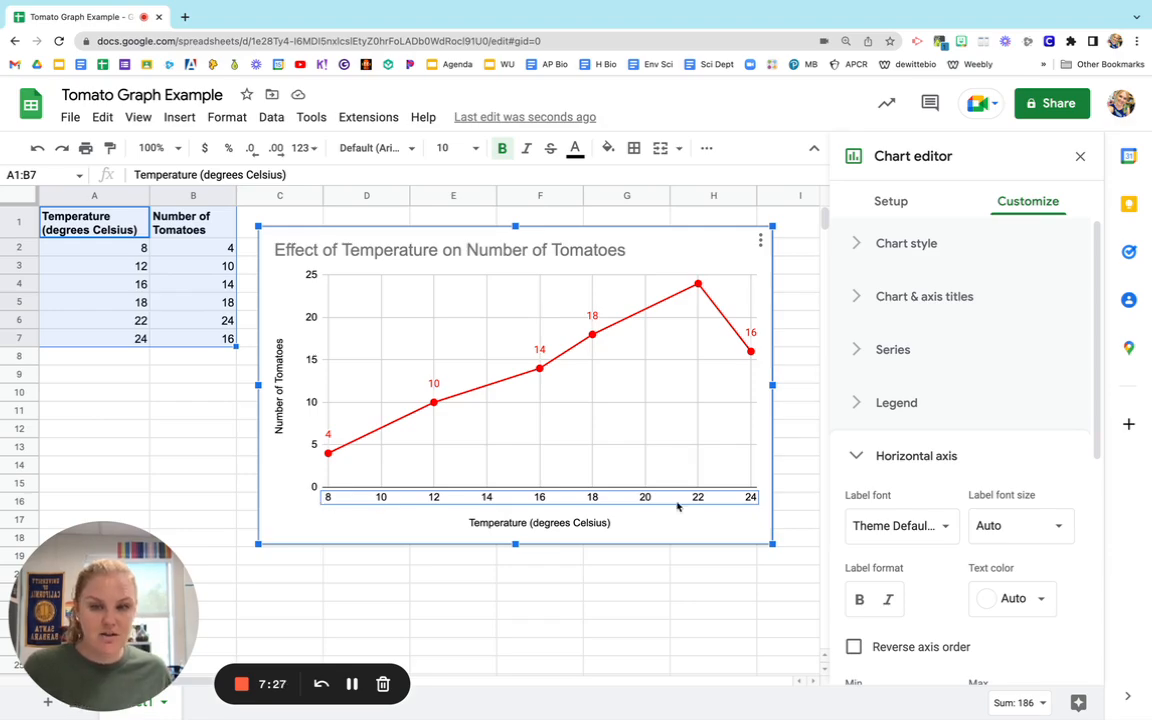
scroll(938, 469, "down", 3)
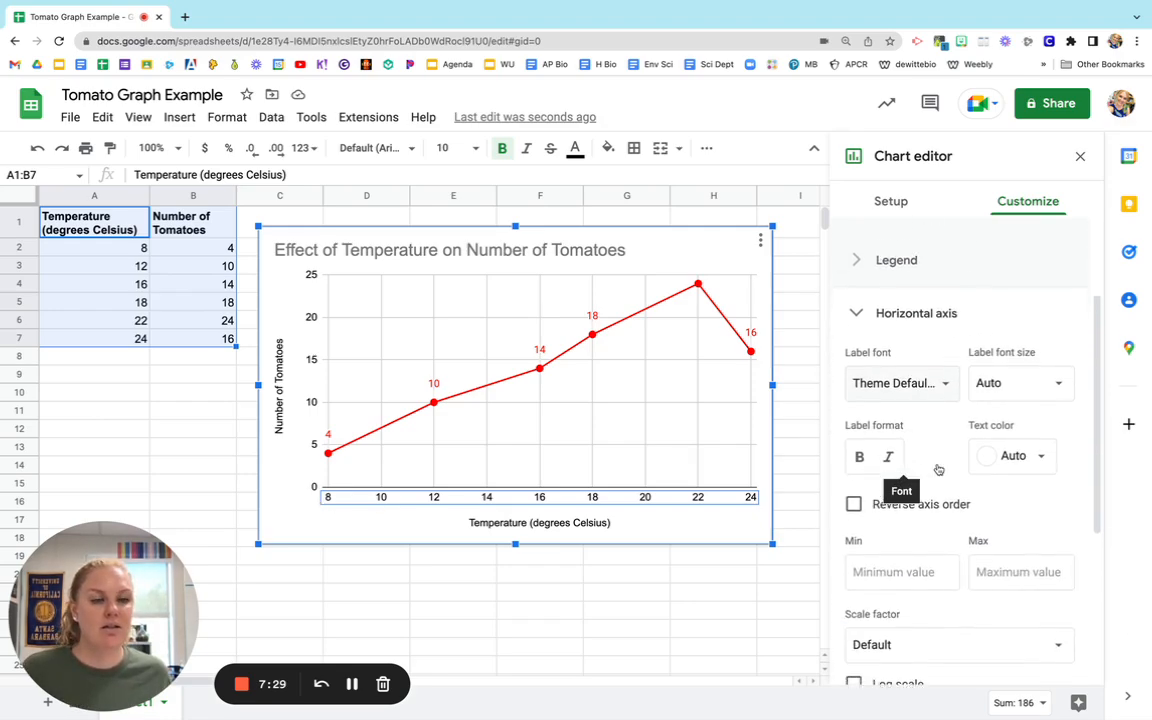
scroll(938, 469, "down", 2)
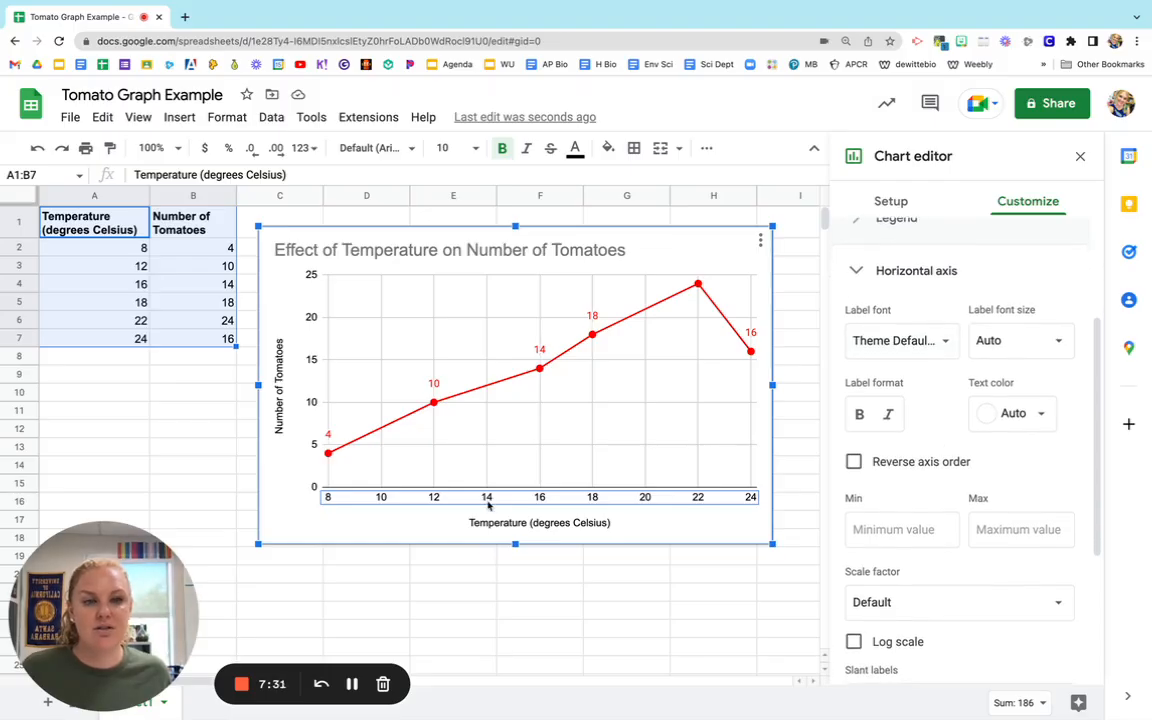
left_click(888, 530)
type("0")
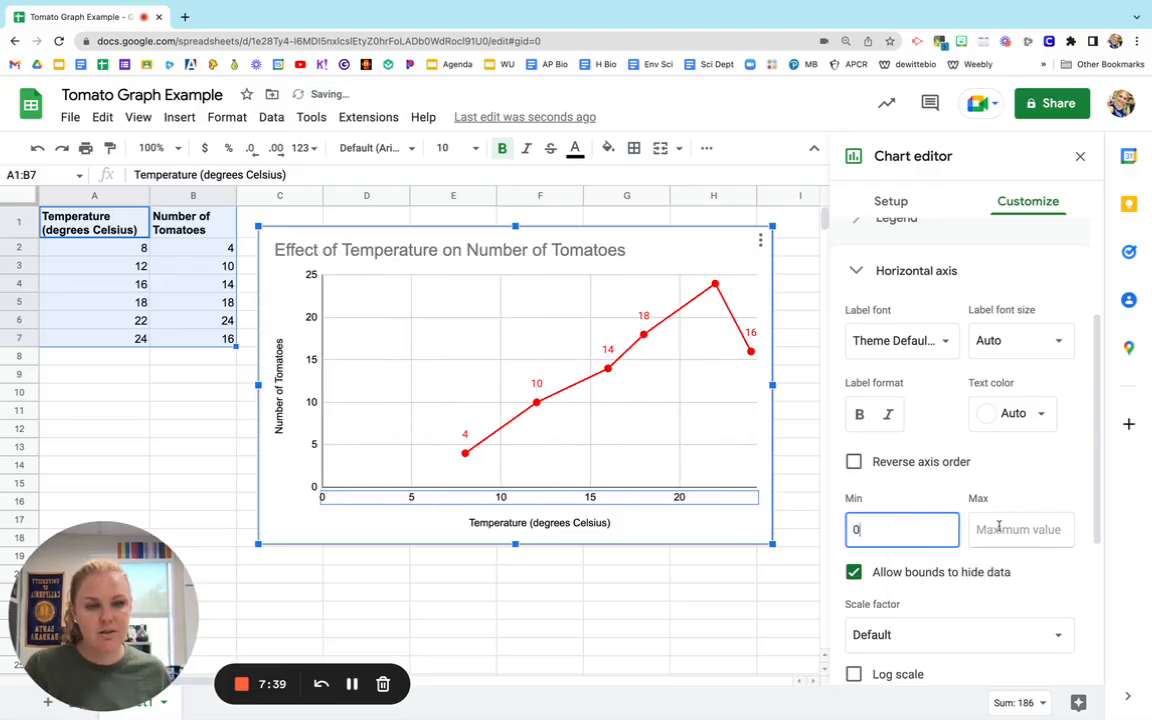
left_click(985, 527)
type("26")
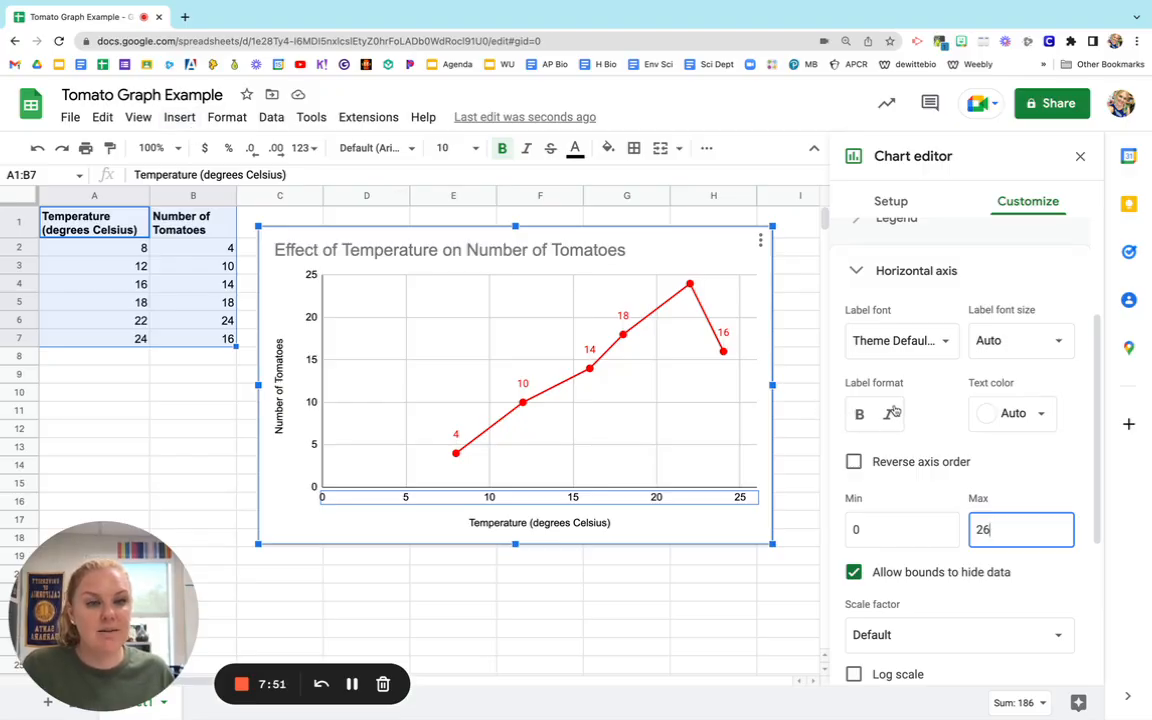
scroll(893, 412, "down", 5)
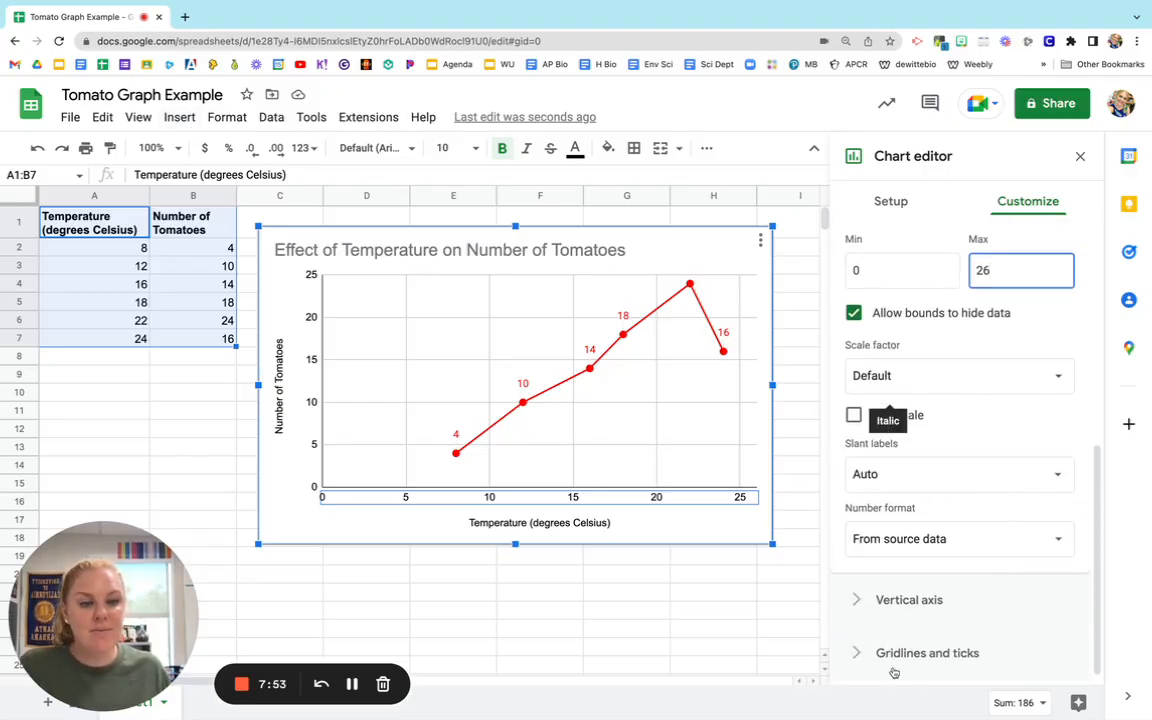
Set the minor gridline count of the horizontal axis to 4.
left_click(859, 655)
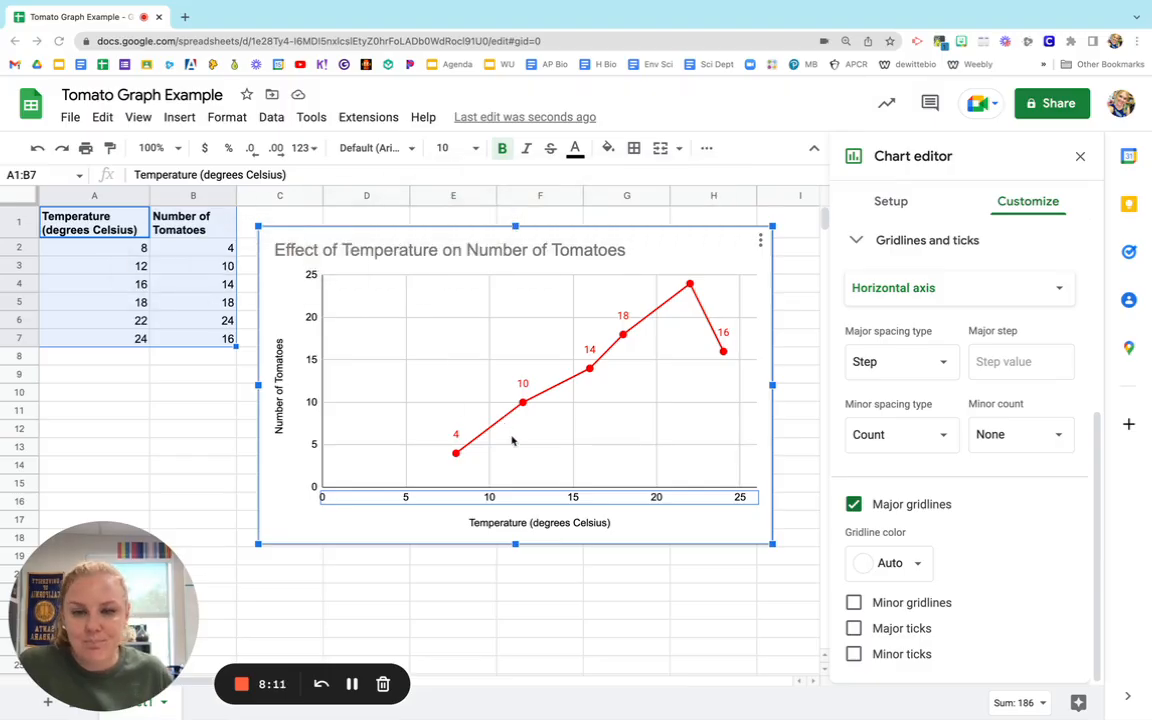
left_click(1057, 438)
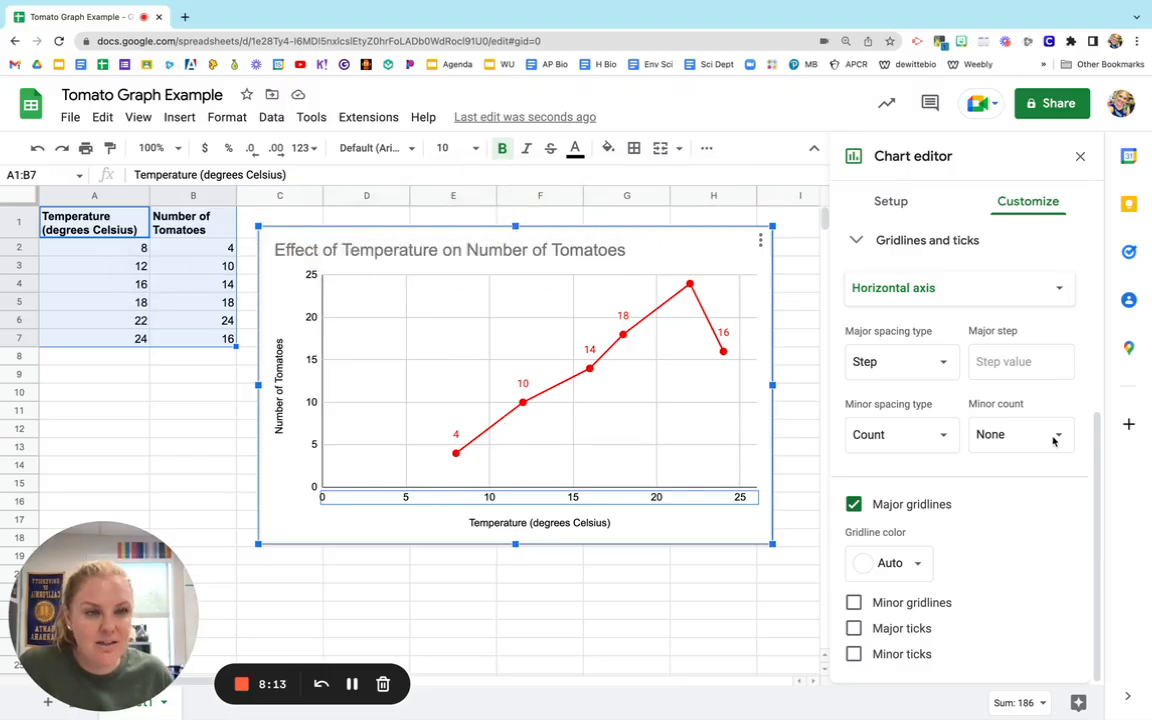
left_click(1057, 437)
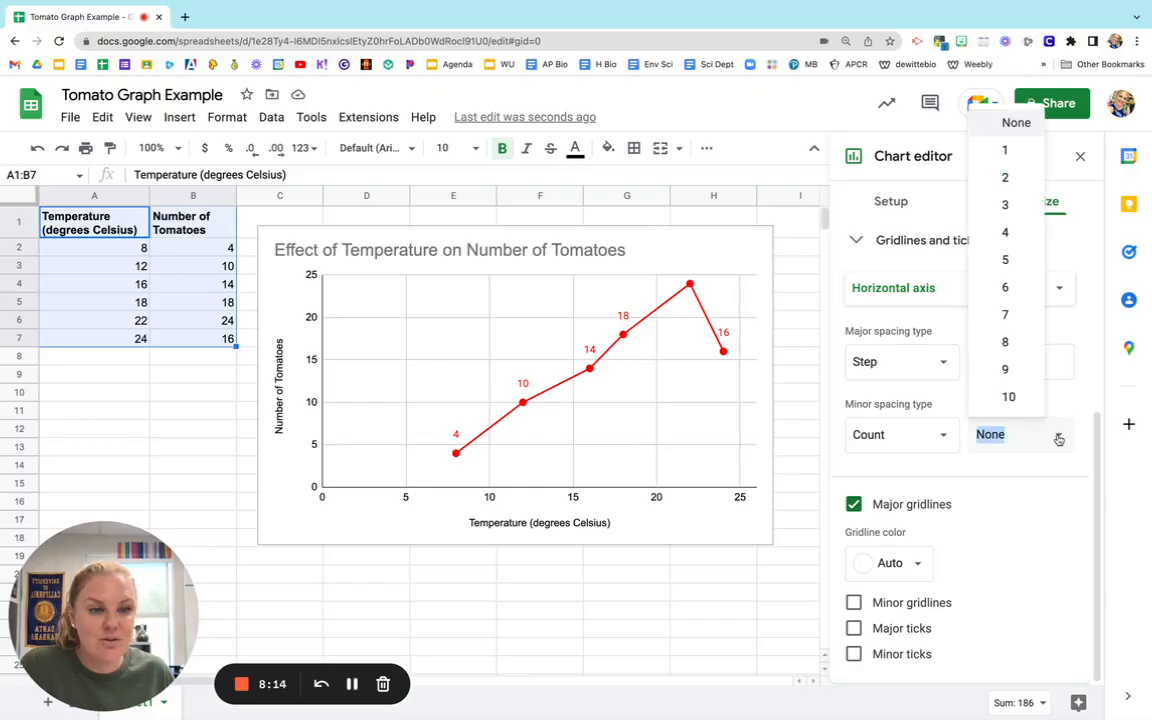
left_click(1008, 231)
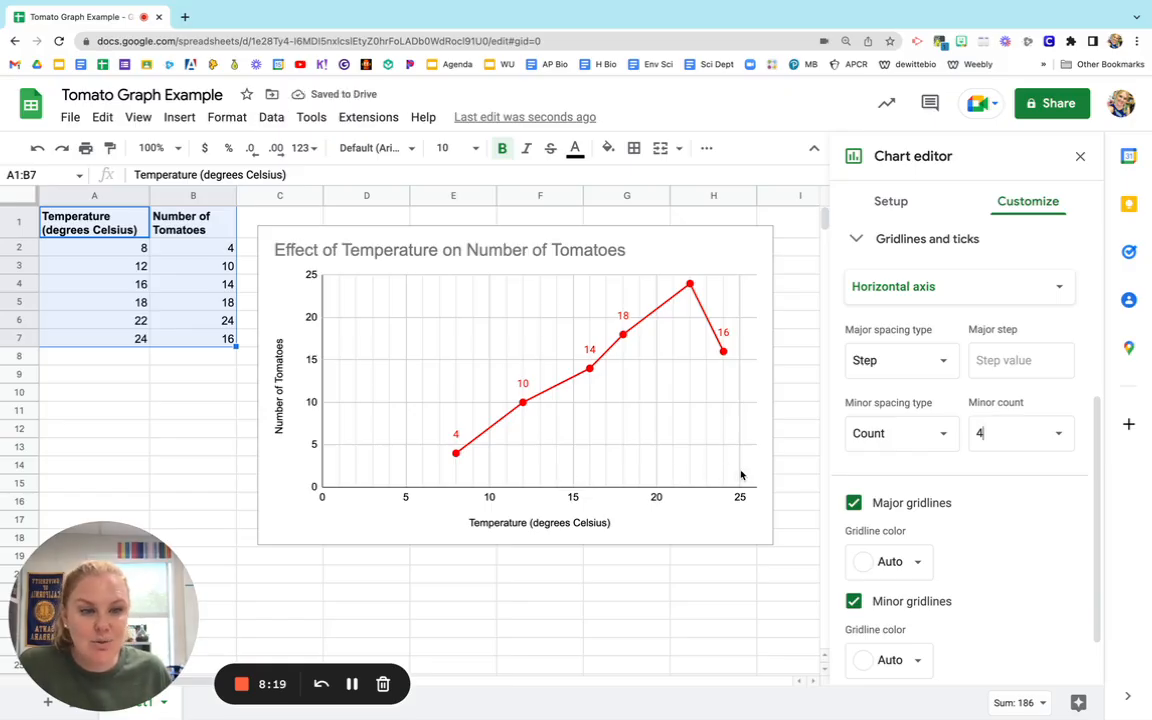
Turn on major ticks for the horizontal axis, trying minor ticks as well but leaving them off.
scroll(1036, 497, "down", 2)
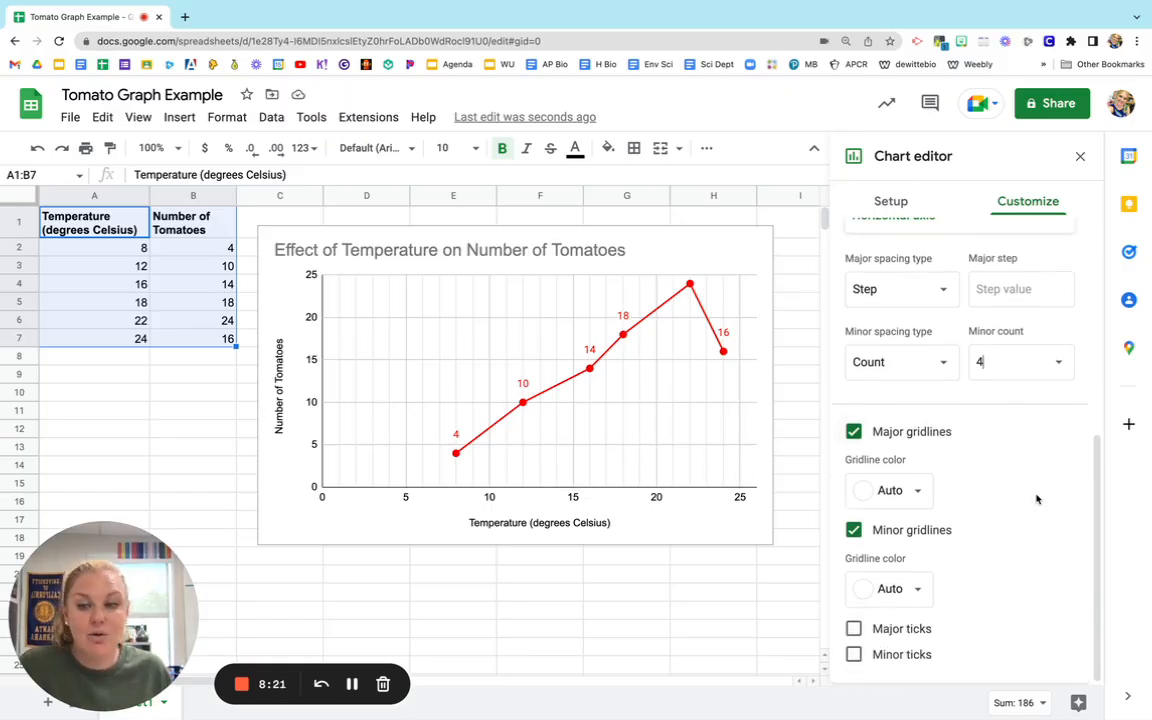
left_click(854, 629)
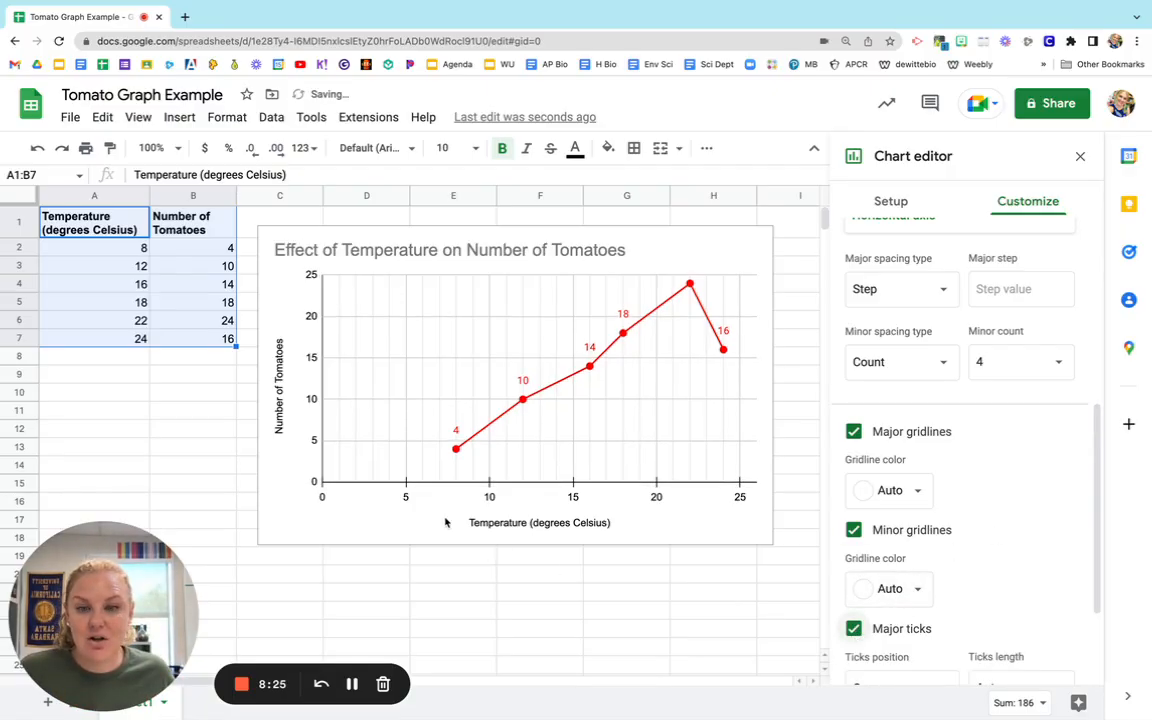
scroll(930, 635, "down", 3)
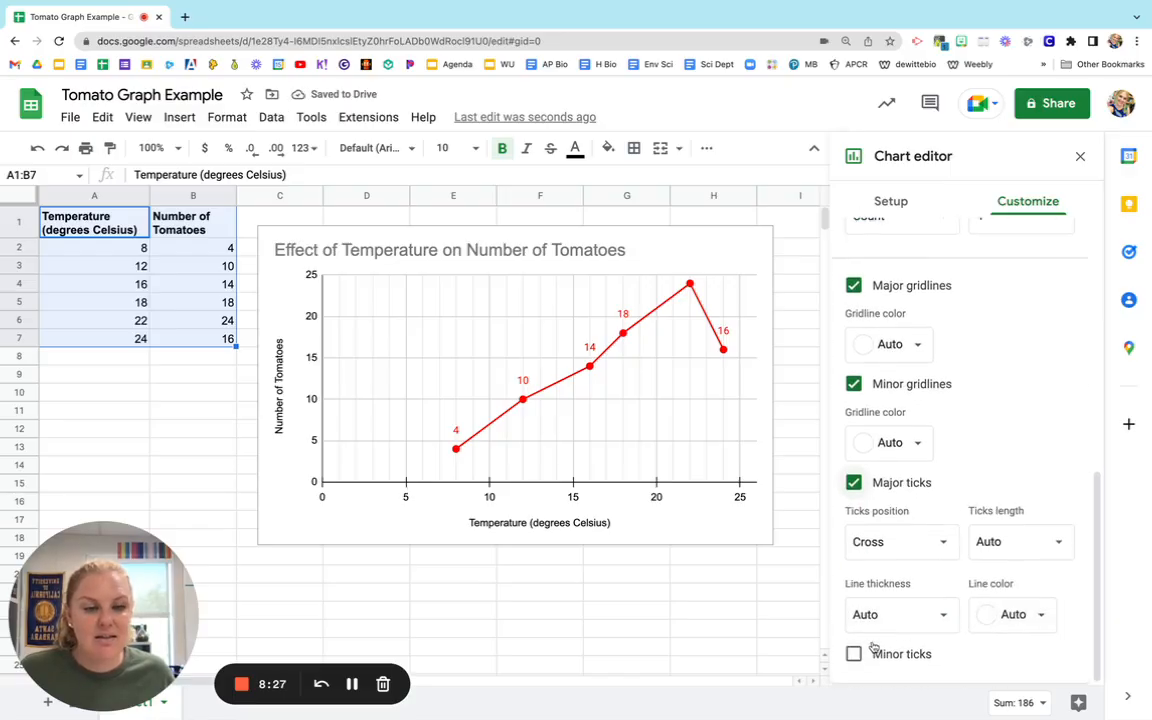
left_click(855, 655)
left_click(854, 655)
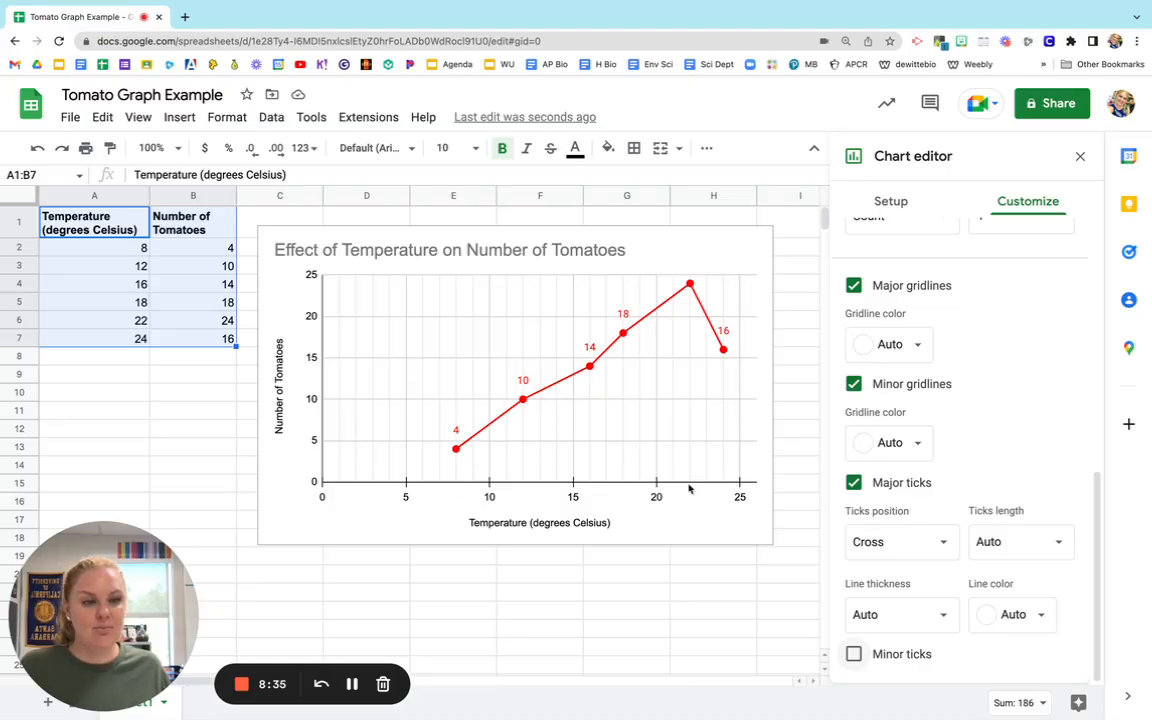
scroll(967, 432, "up", 5)
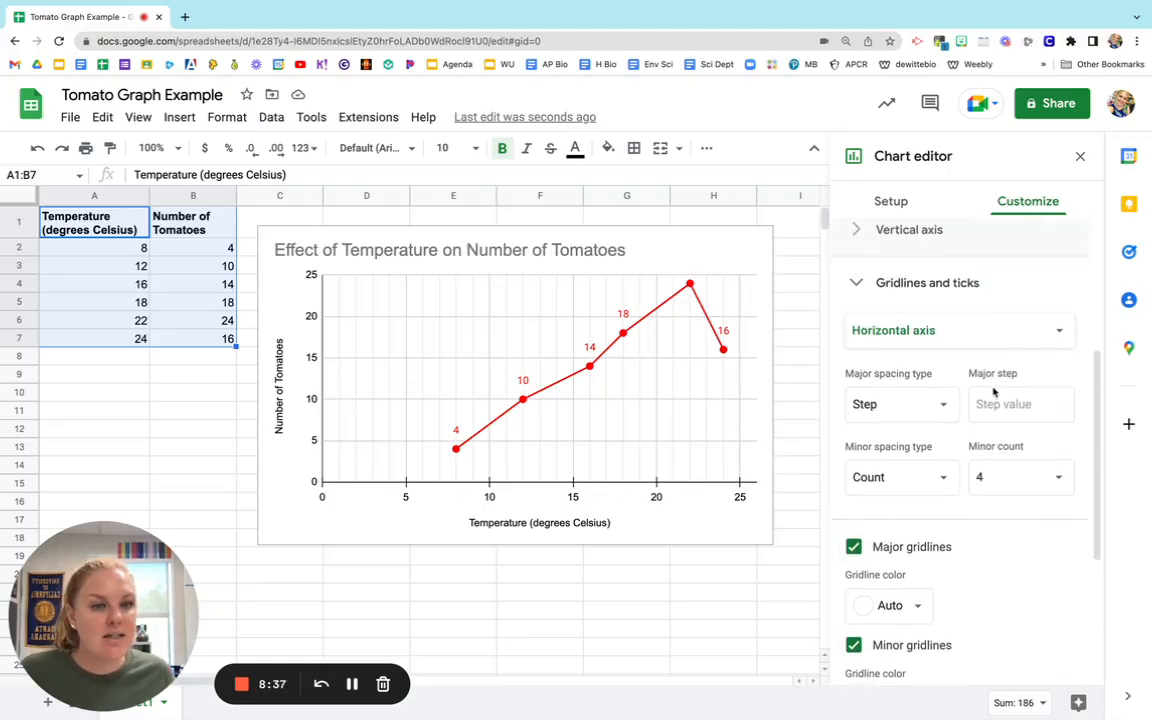
scroll(993, 392, "up", 2)
left_click(860, 344)
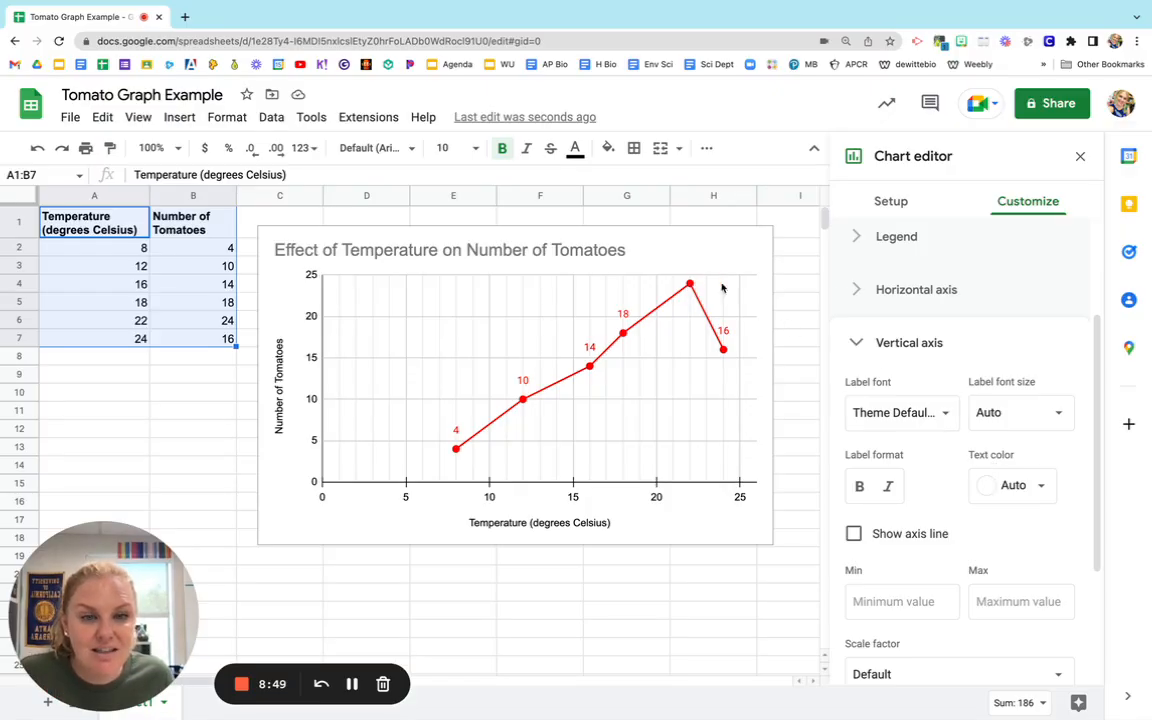
Set the data label position of the Number of Tomatoes series to Right, keeping the label font size on Auto.
scroll(884, 310, "up", 3)
left_click(890, 333)
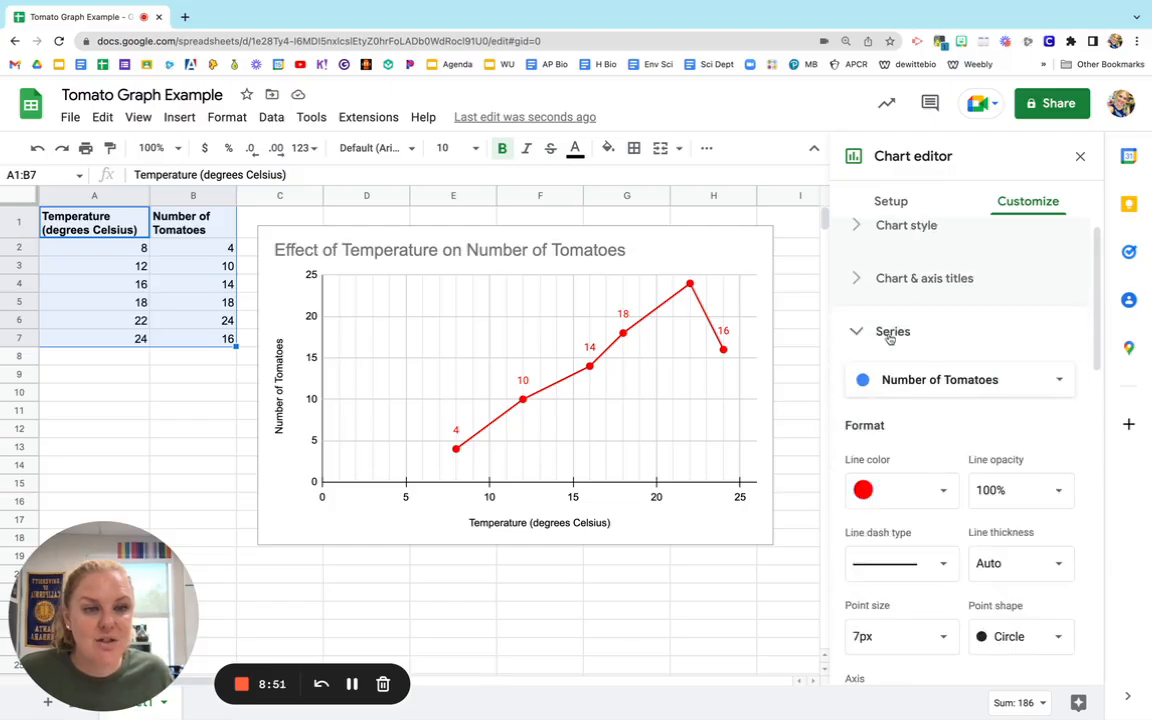
scroll(890, 340, "down", 6)
left_click(936, 388)
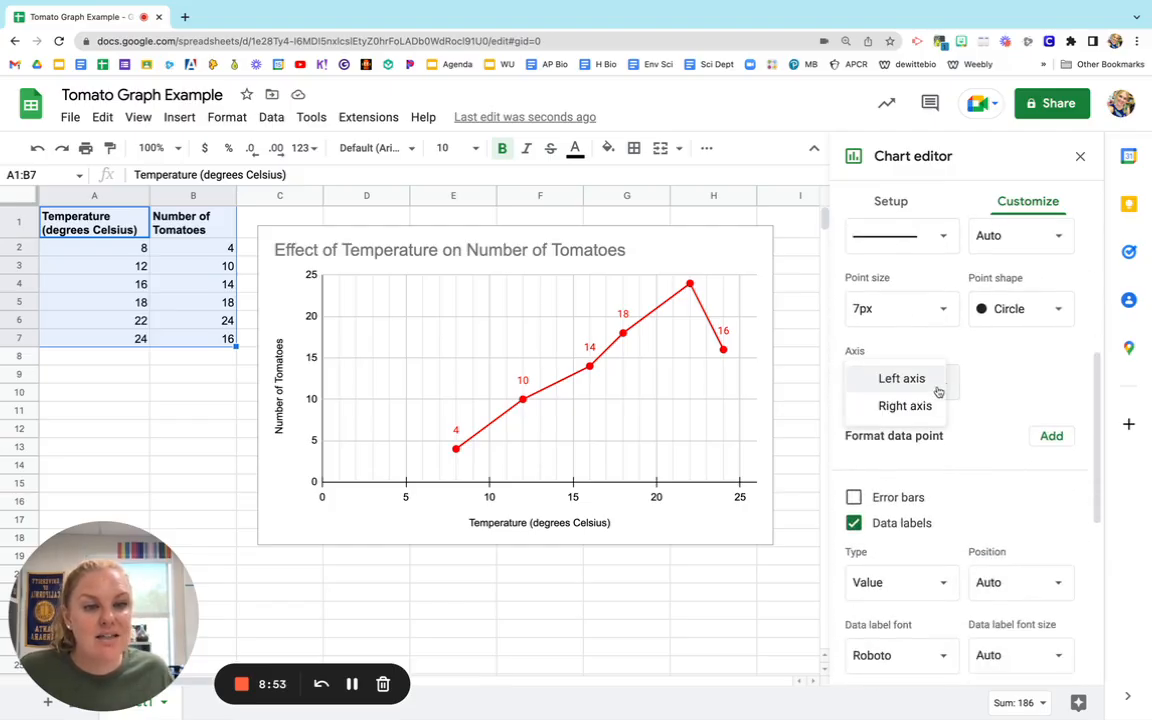
scroll(1000, 380, "down", 6)
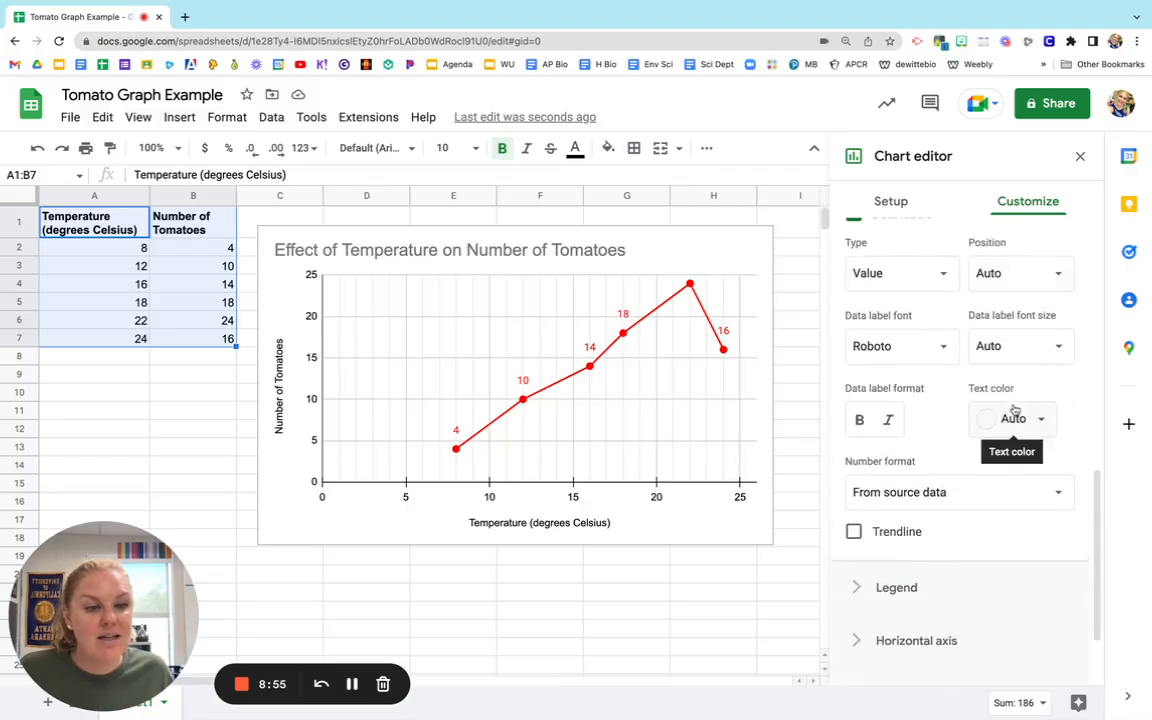
scroll(1012, 408, "up", 5)
scroll(957, 553, "down", 3)
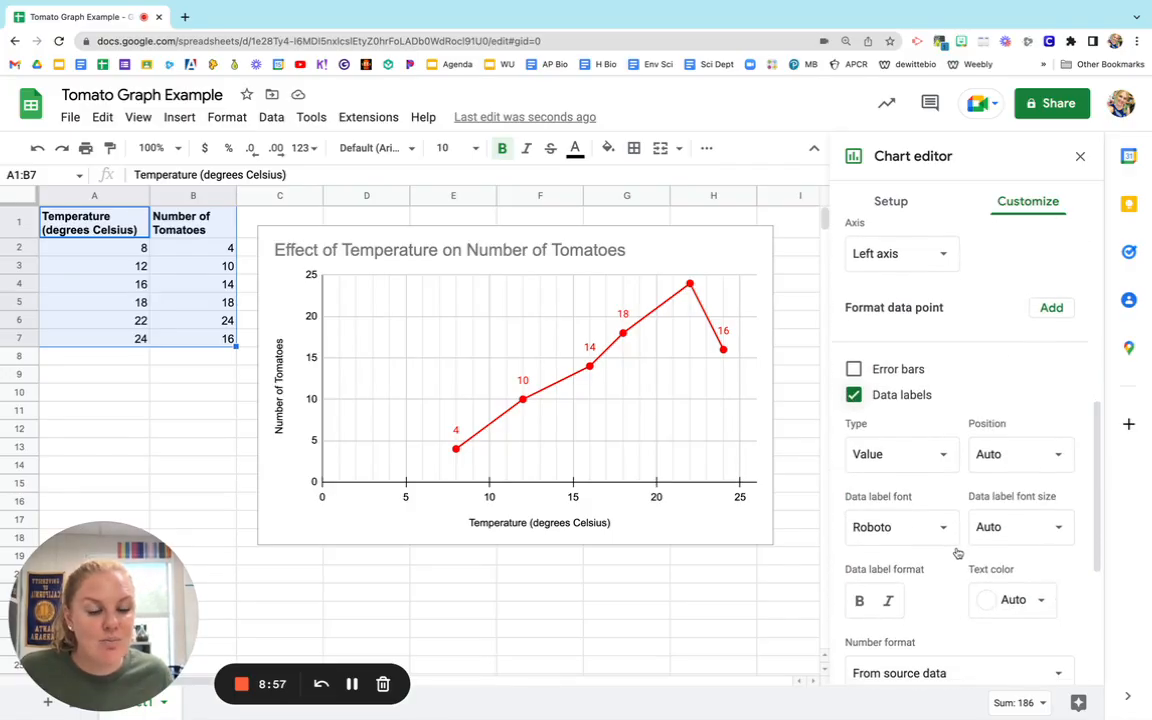
left_click(1012, 453)
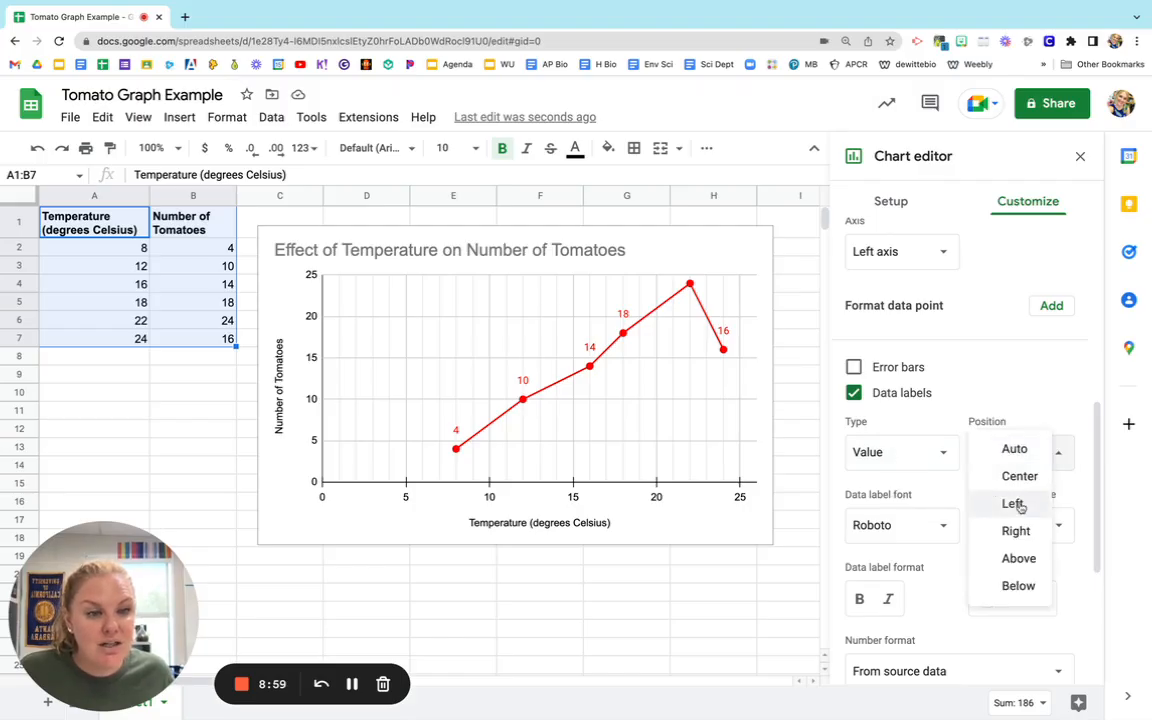
left_click(1017, 533)
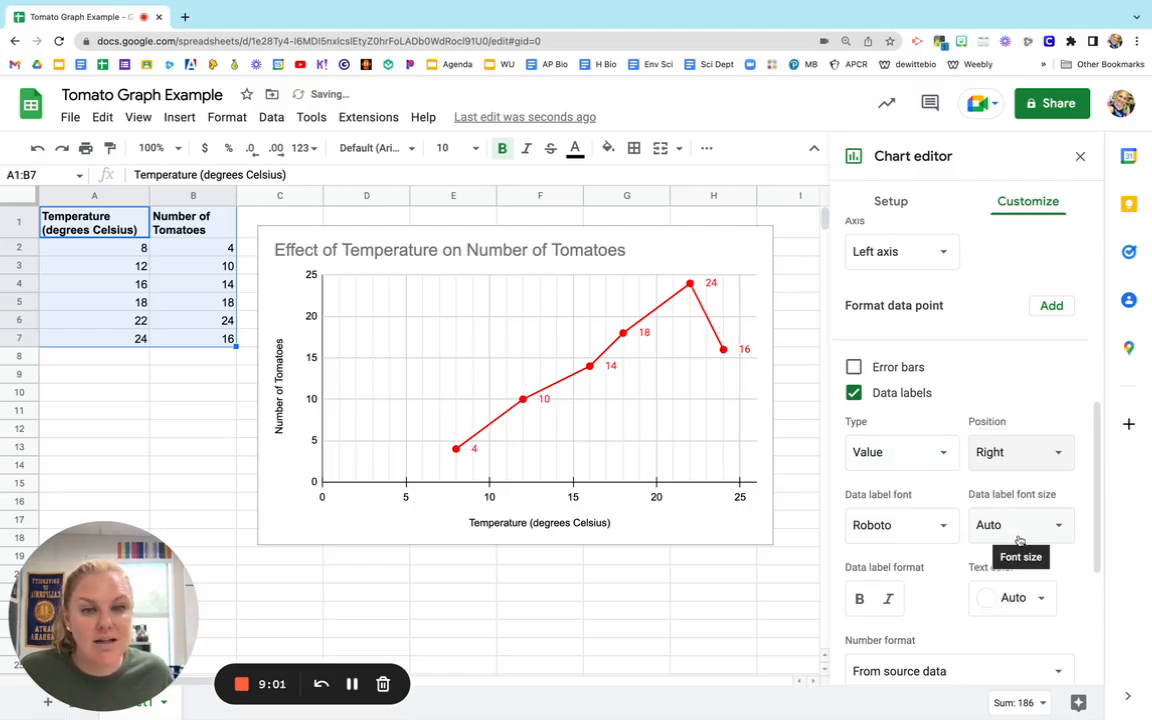
left_click(1019, 530)
left_click(995, 526)
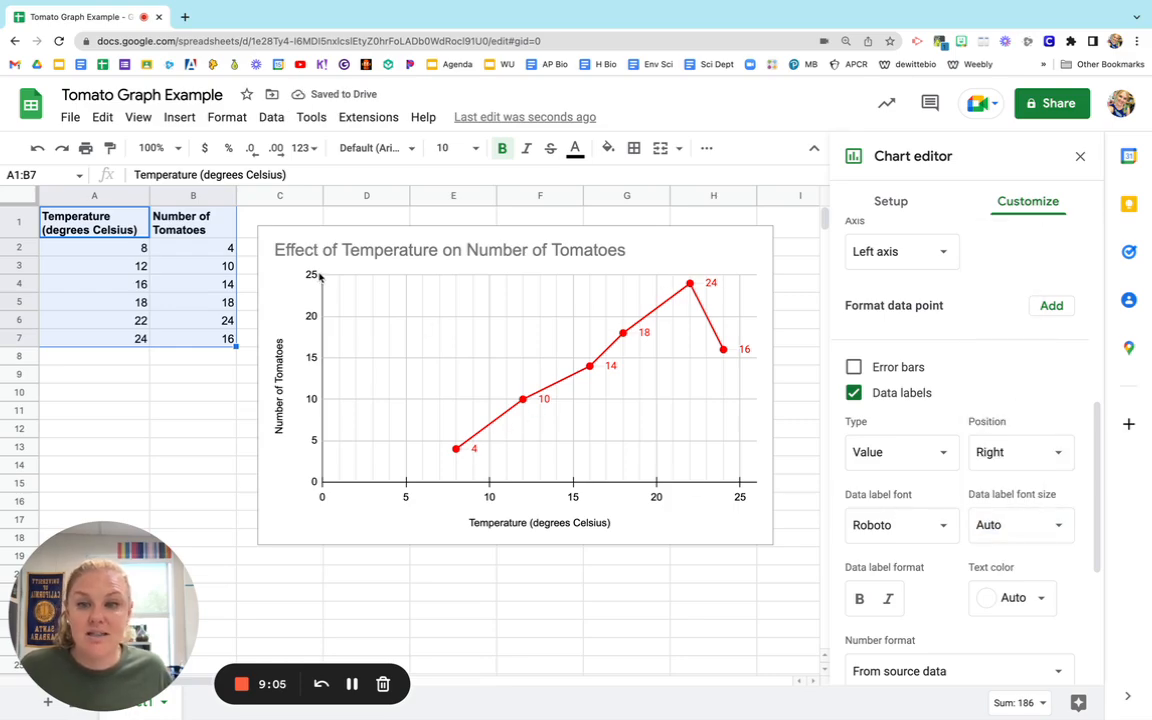
Set the minor gridline count of the vertical axis to 4.
scroll(964, 395, "down", 3)
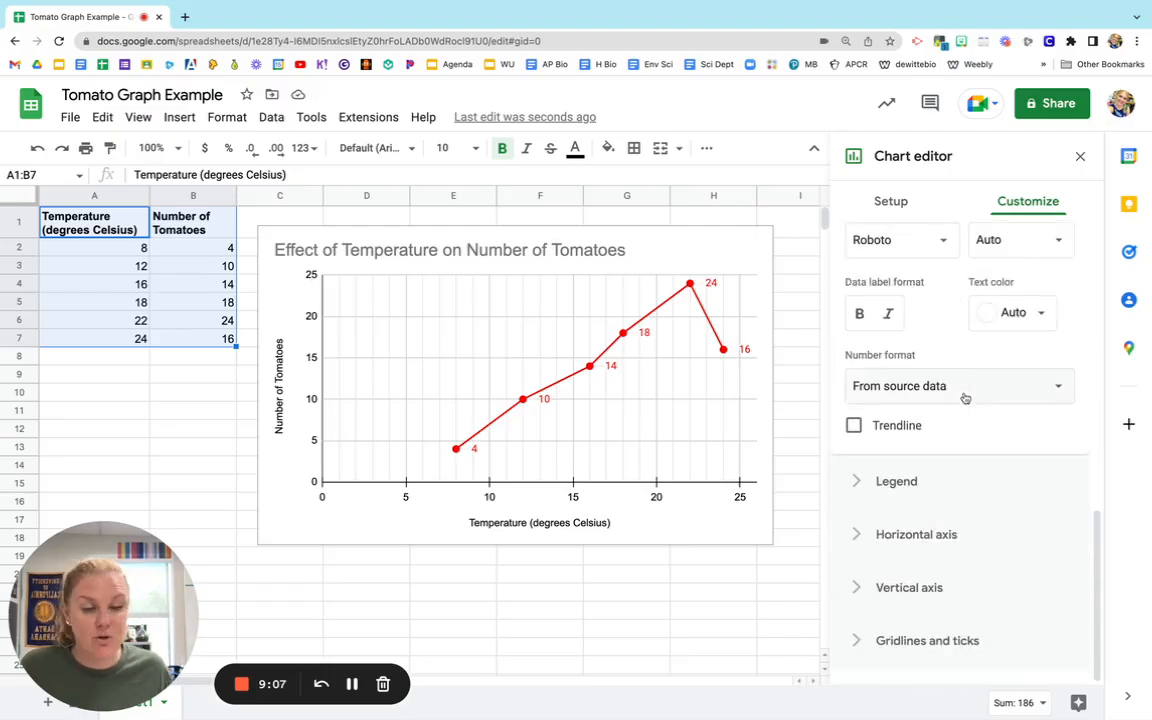
left_click(885, 590)
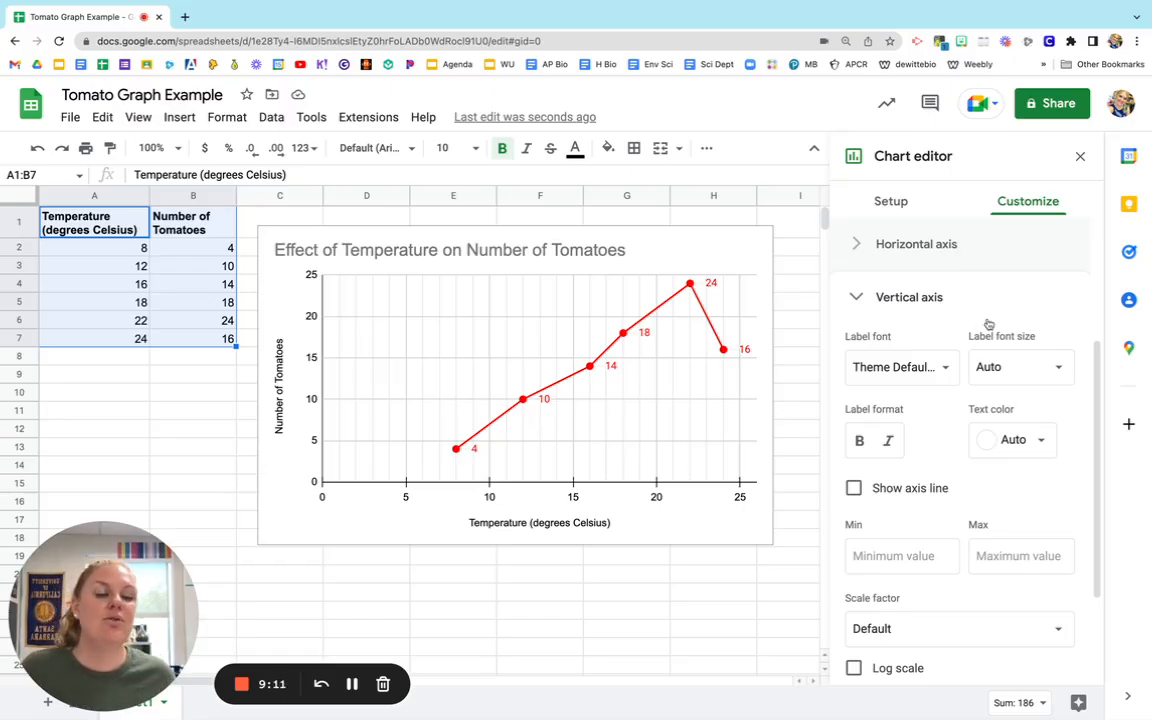
scroll(989, 478, "down", 1)
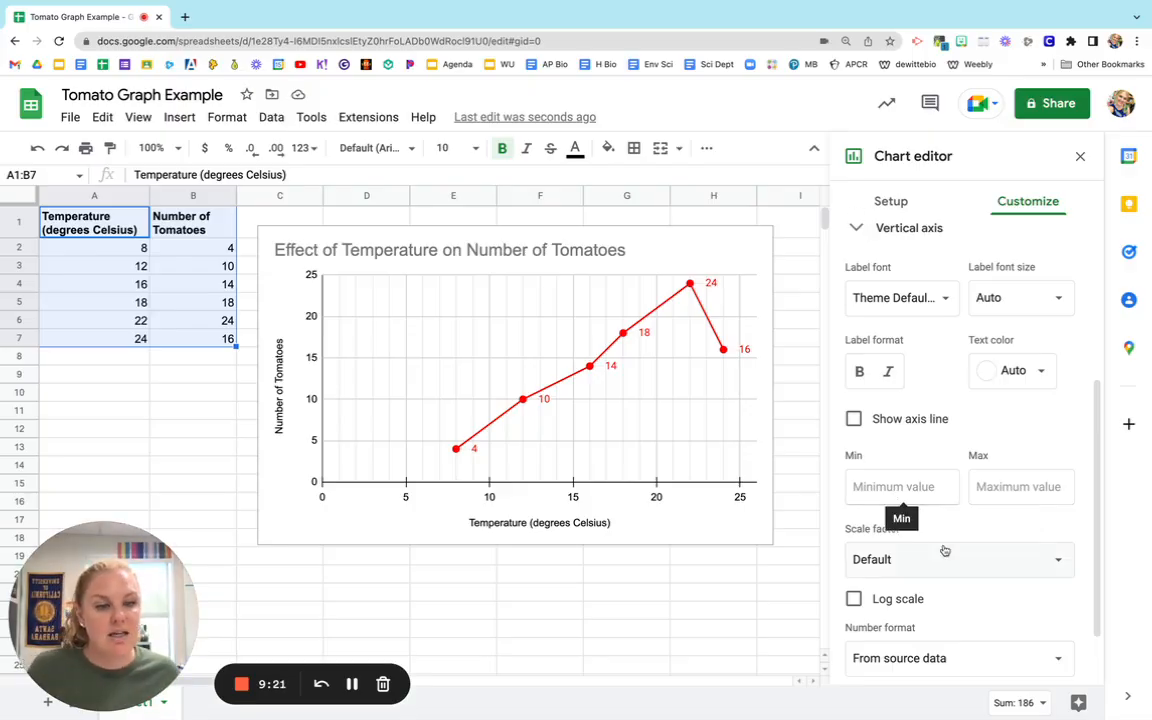
scroll(944, 549, "down", 2)
left_click(905, 640)
scroll(962, 594, "down", 5)
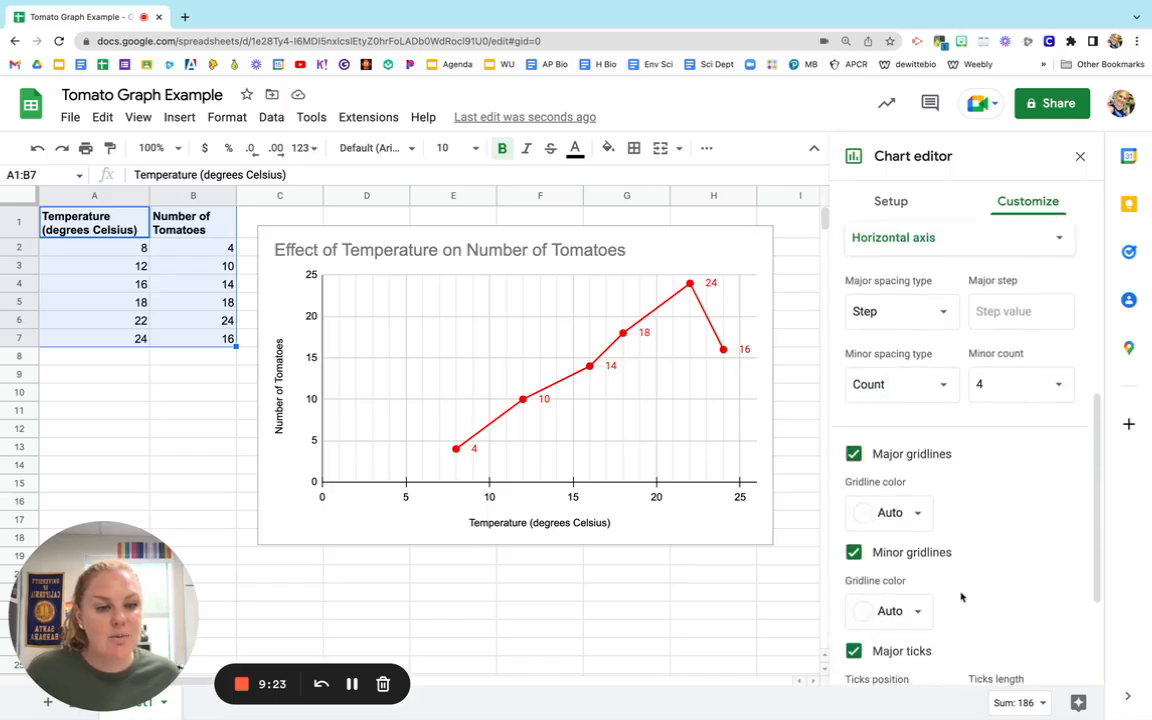
scroll(960, 598, "up", 2)
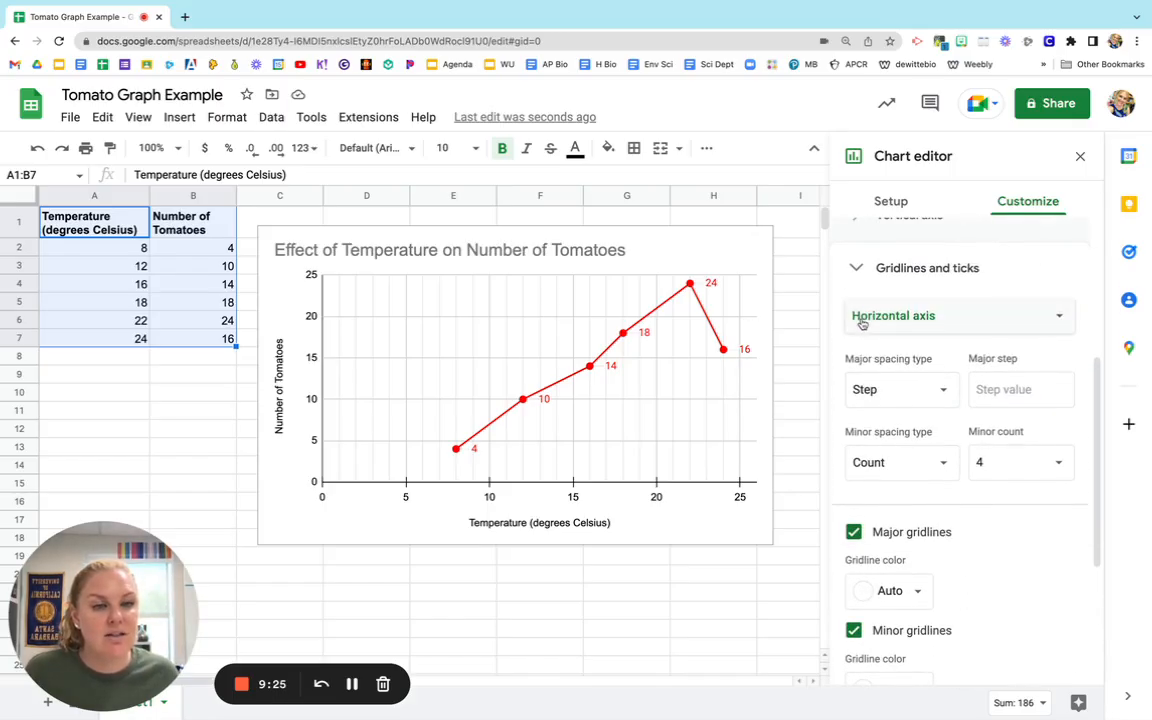
left_click(895, 316)
left_click(885, 340)
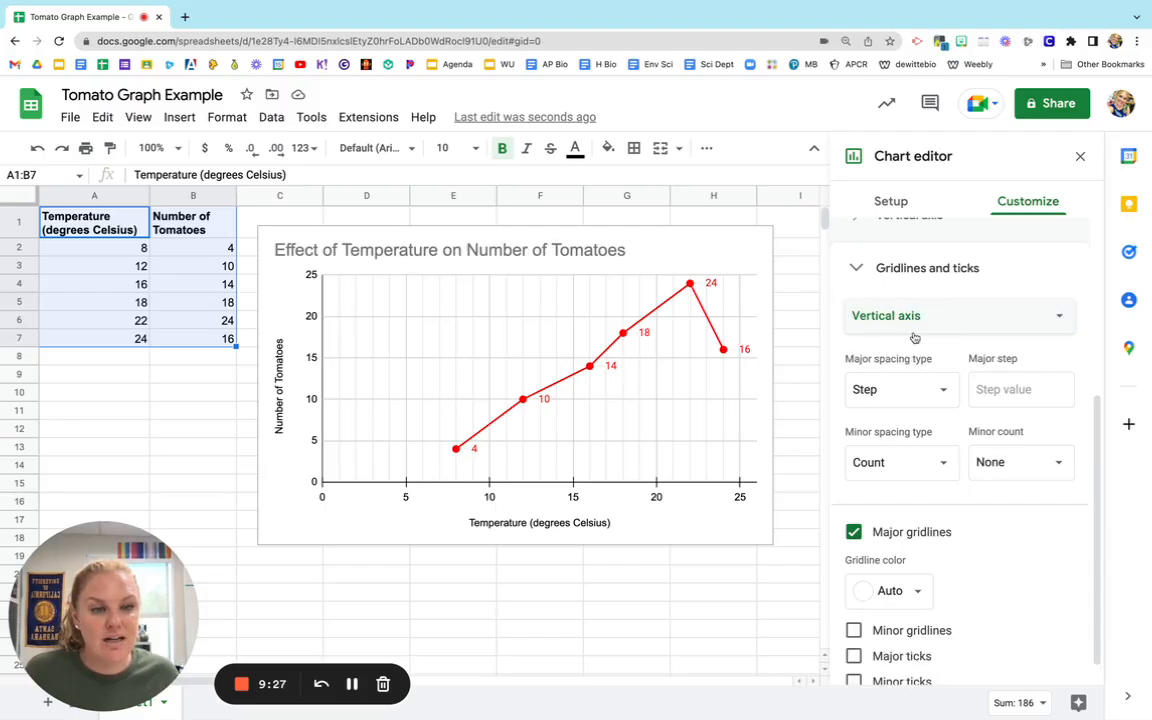
left_click(1040, 463)
left_click(1006, 261)
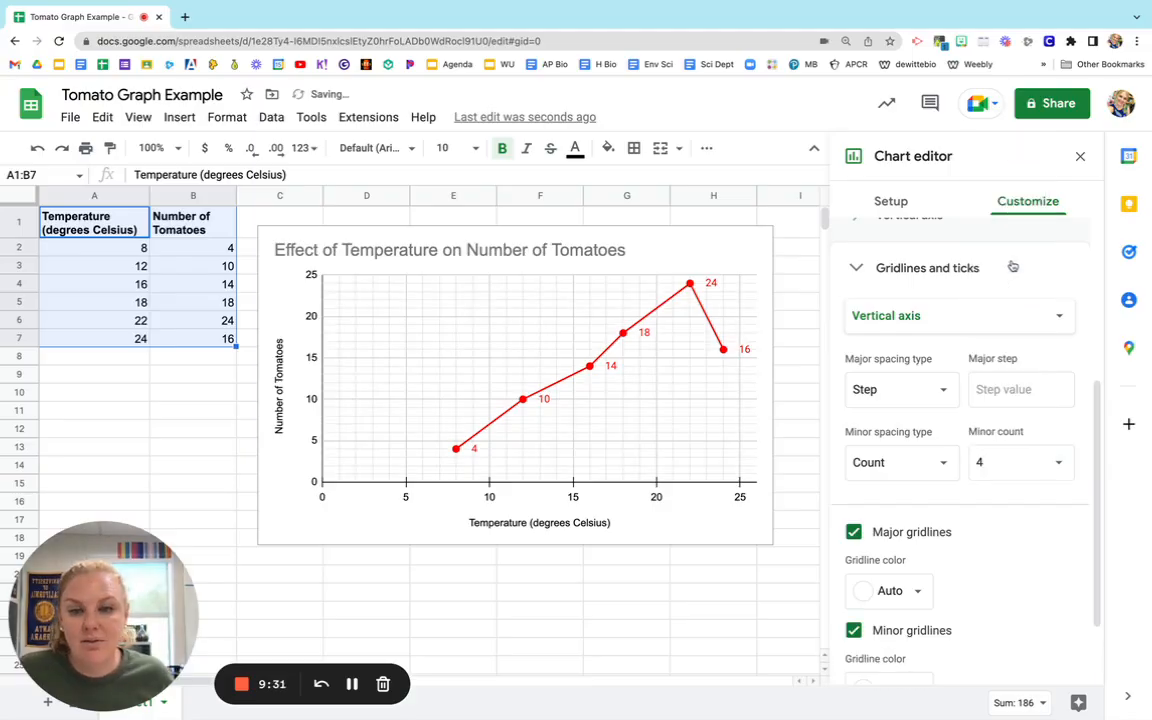